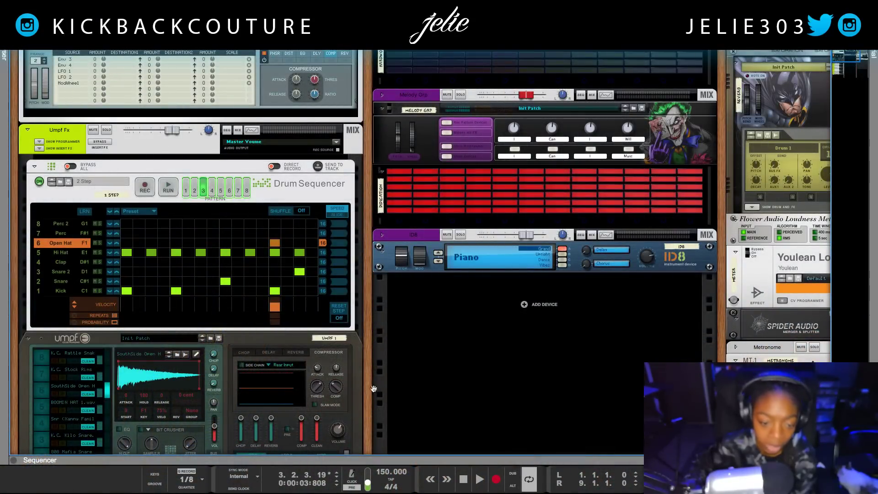
Step: Return the song to its start and play through the drum sequencer's patterns, stopping in the fourth pattern
{"action": "scroll", "coordinate": [371, 378], "scroll_direction": "down", "scroll_amount": 3}
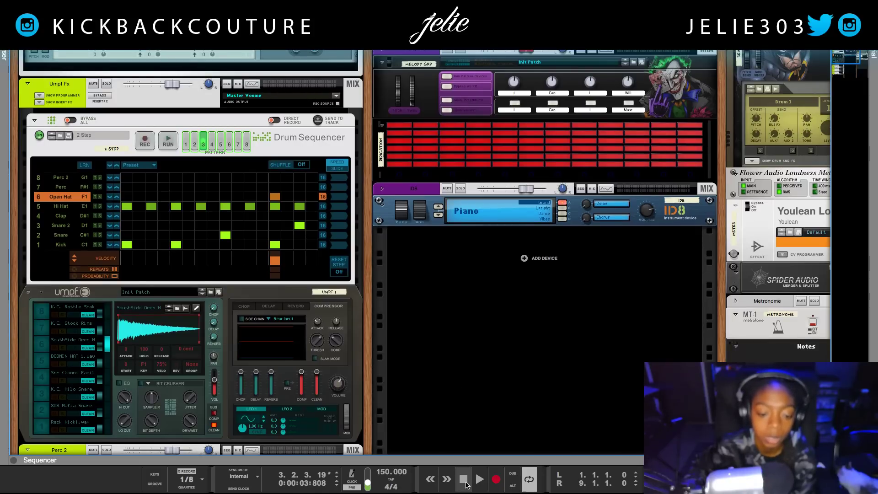
{"action": "left_click", "coordinate": [466, 484]}
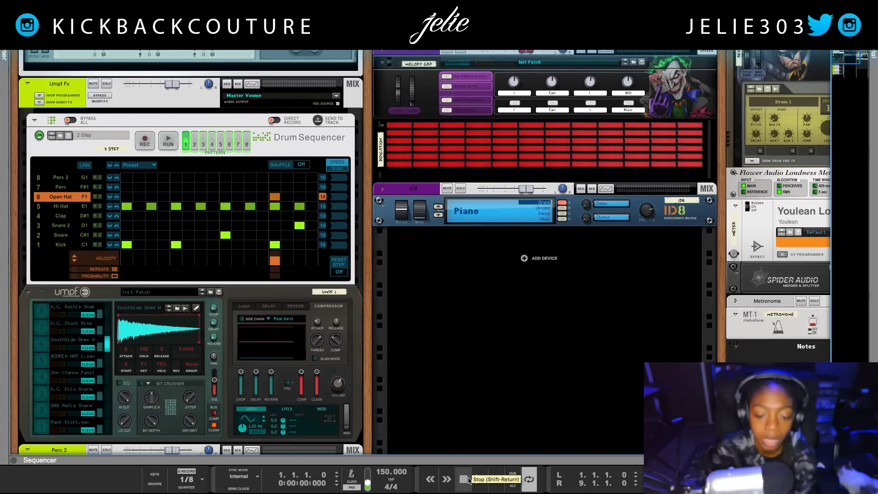
{"action": "key", "text": "space"}
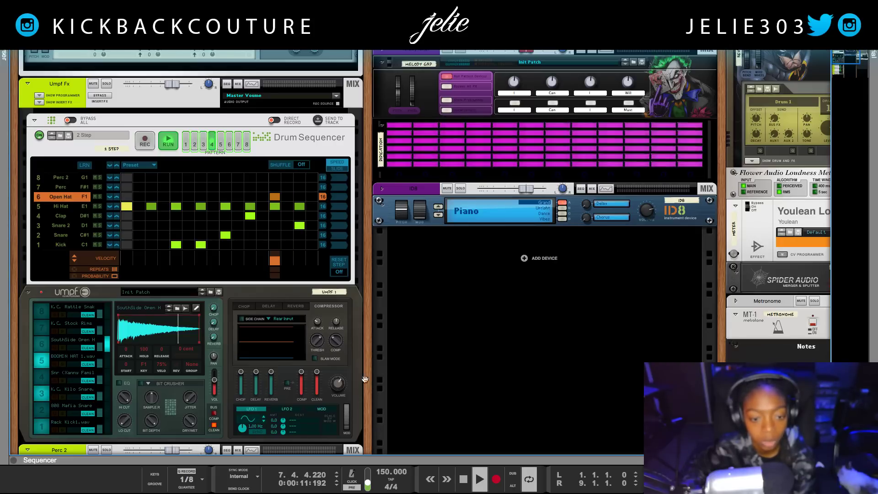
{"action": "left_click", "coordinate": [463, 480]}
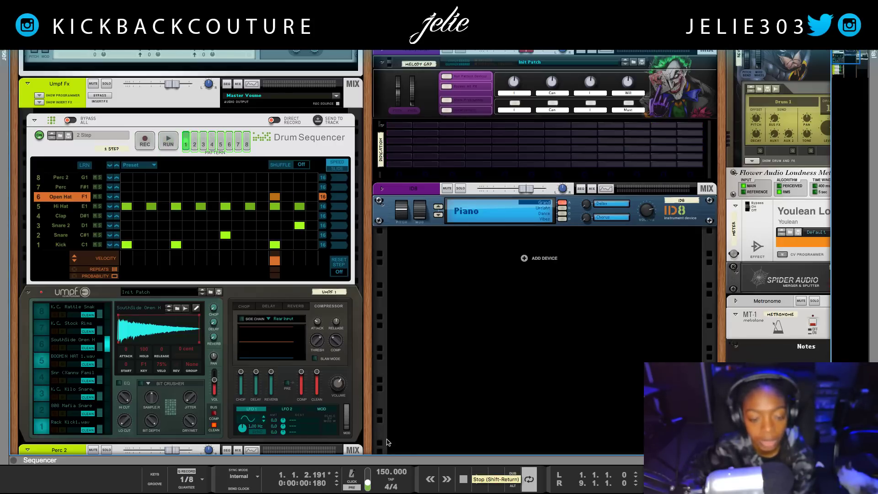
Step: Solo the Rack Kick1.wav channel in Umpf 1 and play the drum pattern briefly
{"action": "scroll", "coordinate": [243, 256], "scroll_direction": "up", "scroll_amount": 10}
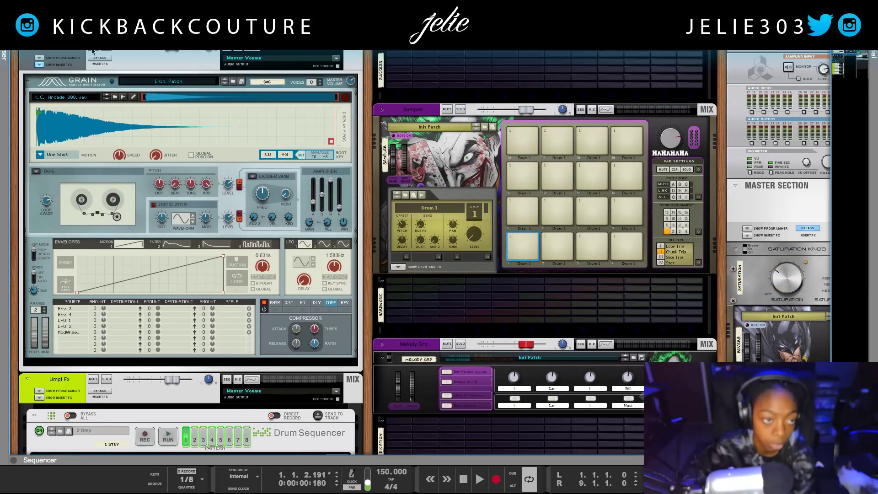
{"action": "scroll", "coordinate": [100, 400], "scroll_direction": "down", "scroll_amount": 8}
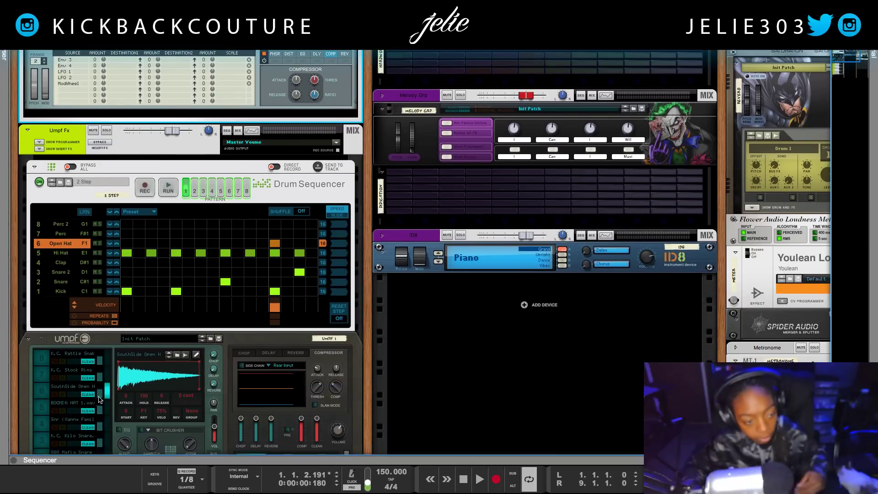
{"action": "scroll", "coordinate": [100, 399], "scroll_direction": "down", "scroll_amount": 2}
{"action": "left_click", "coordinate": [63, 407]}
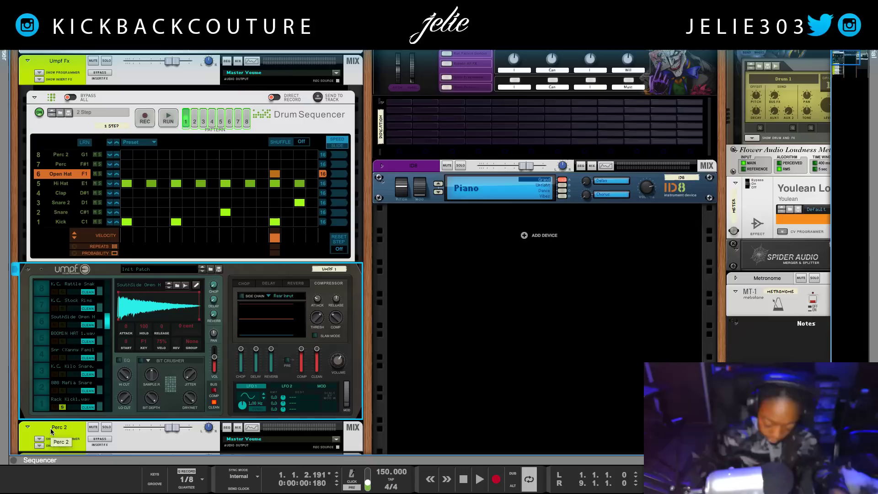
{"action": "key", "text": "space"}
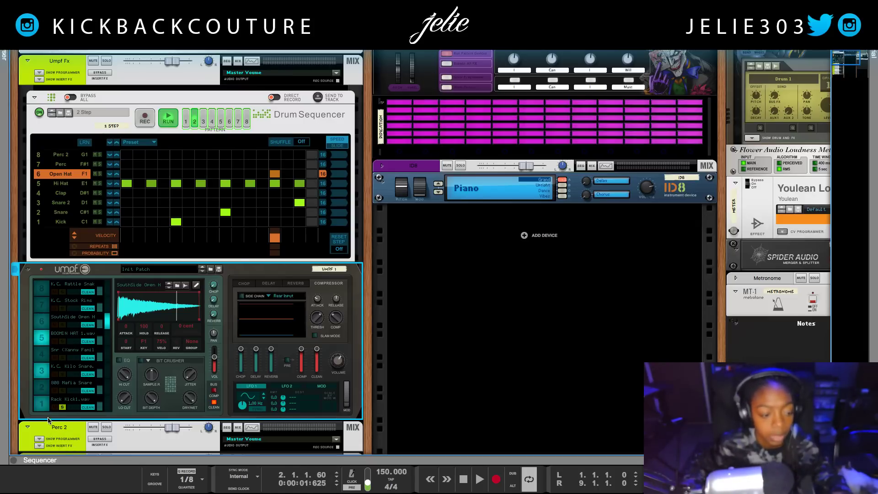
{"action": "key", "text": "space"}
Step: Select the Rack Kick1.wav pad in Umpf 1 and audition the kick repeatedly
{"action": "left_click", "coordinate": [39, 407]}
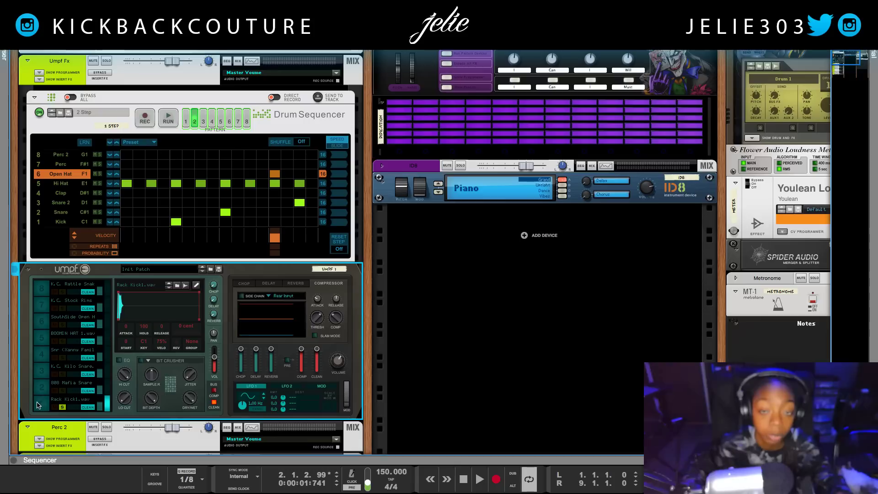
{"action": "left_click", "coordinate": [41, 402]}
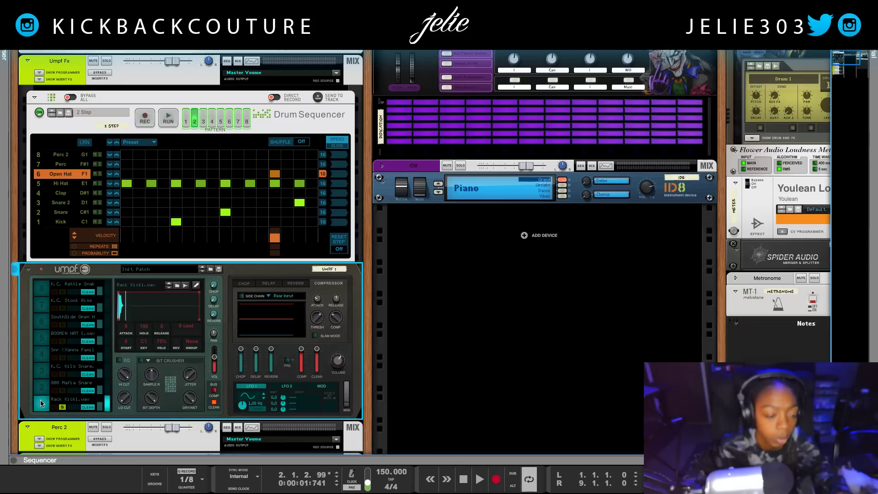
{"action": "left_click", "coordinate": [41, 403]}
{"action": "left_click", "coordinate": [41, 403]}
{"action": "left_click", "coordinate": [41, 403]}
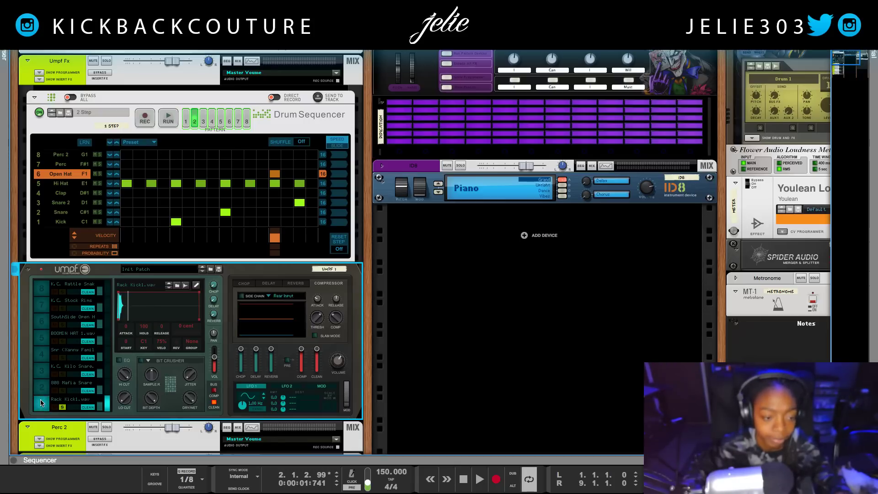
{"action": "left_click", "coordinate": [40, 403]}
{"action": "left_click", "coordinate": [41, 402]}
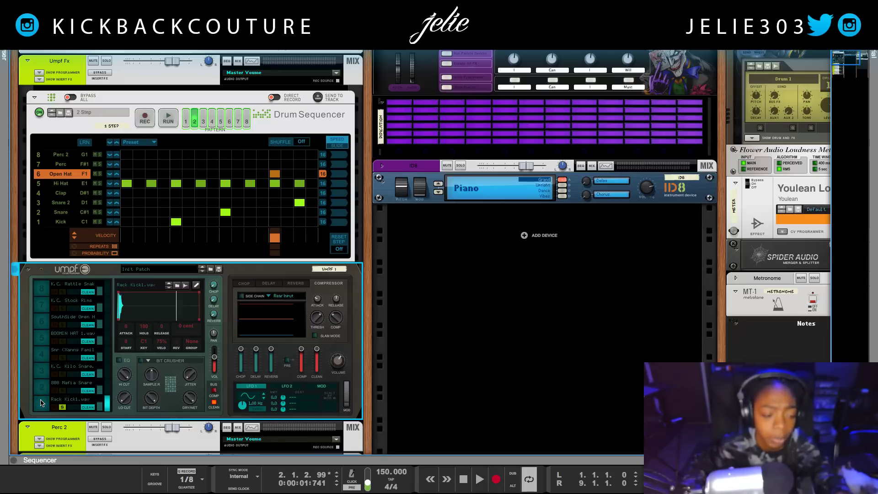
{"action": "left_click", "coordinate": [41, 402]}
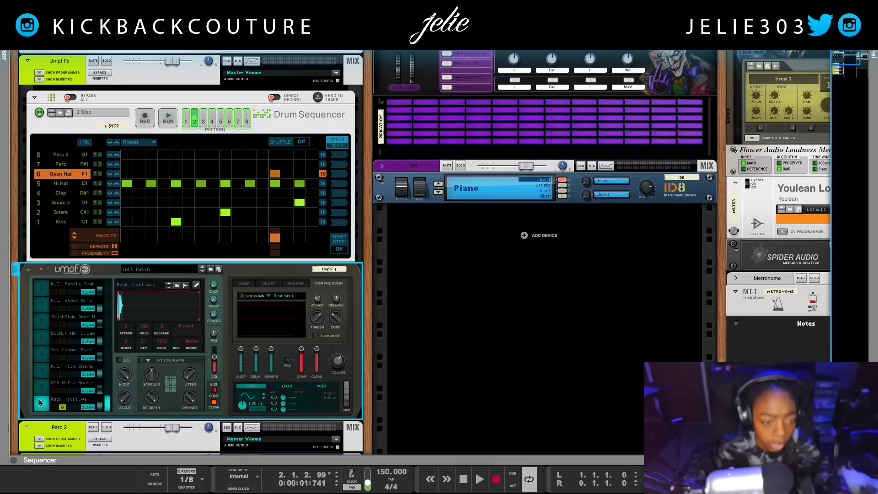
{"action": "left_click", "coordinate": [40, 403]}
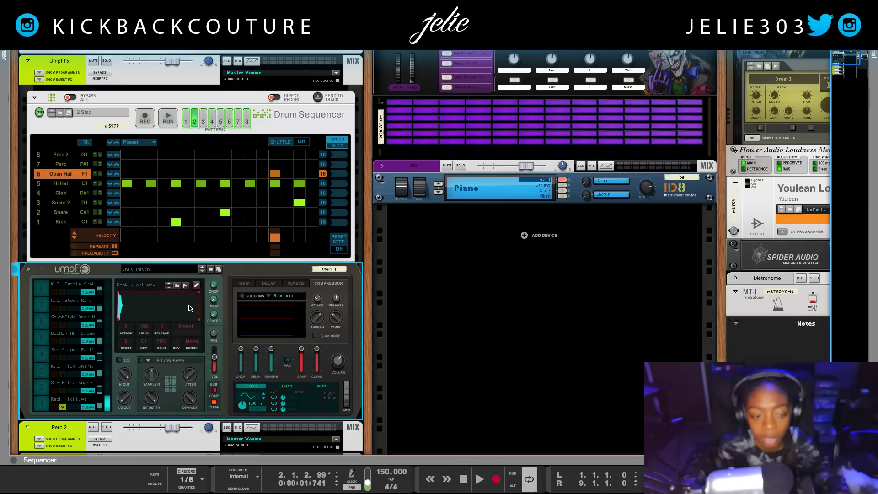
Step: Open Rack Kick1.wav for editing, move its end point to the kick's tail and crop it to about 0.14 seconds
{"action": "left_click", "coordinate": [185, 286]}
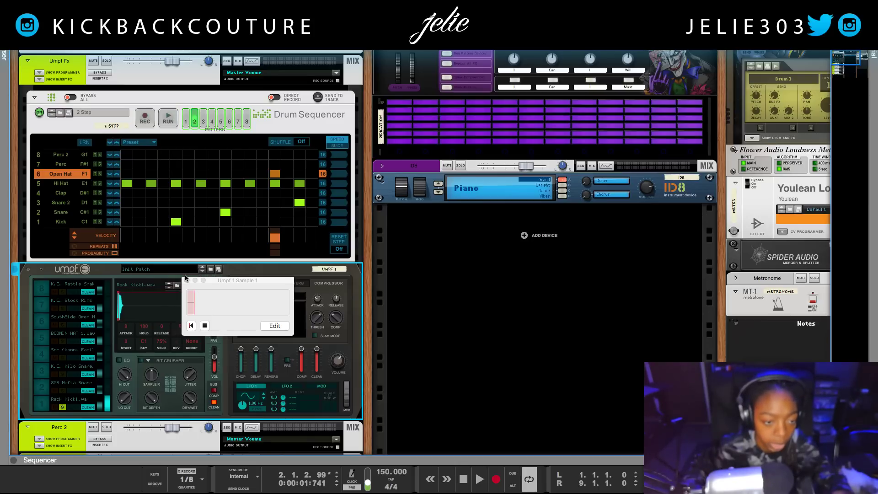
{"action": "left_click", "coordinate": [187, 281]}
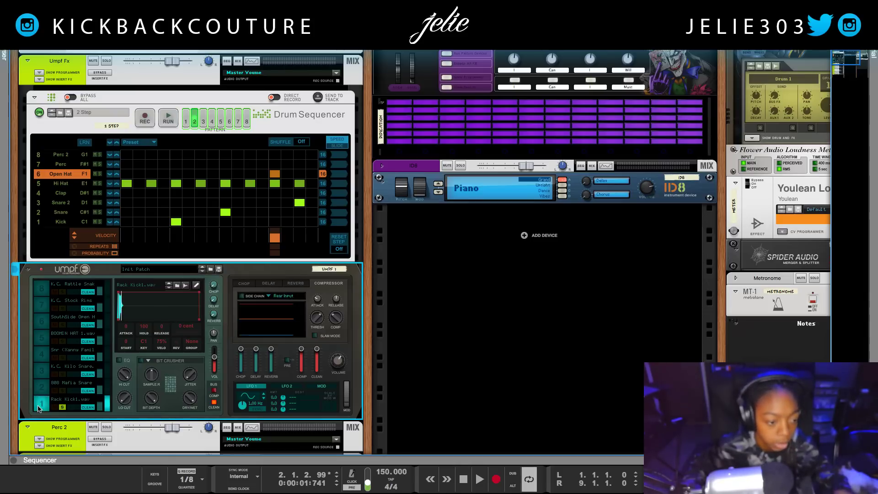
{"action": "left_click", "coordinate": [197, 286]}
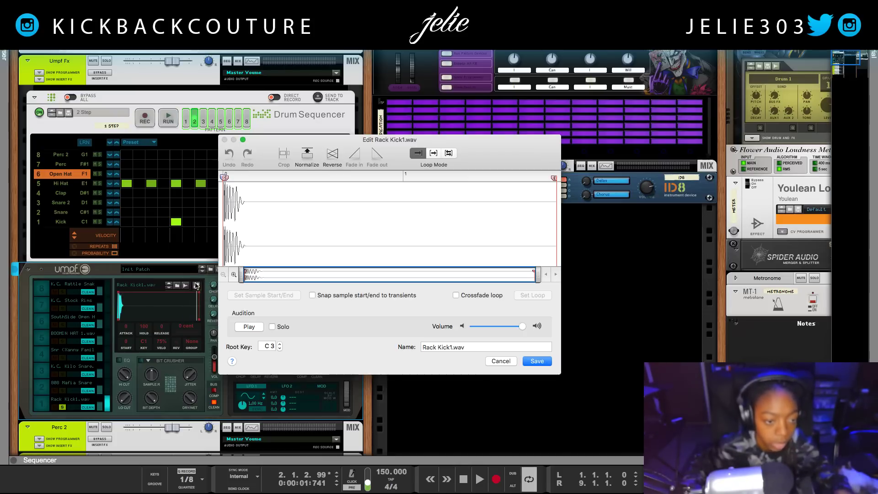
{"action": "left_click", "coordinate": [250, 327]}
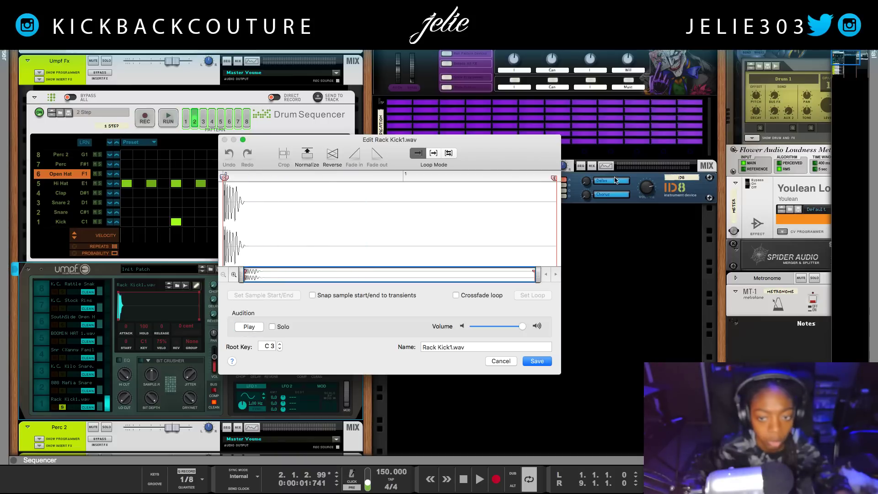
{"action": "left_click_drag", "start_coordinate": [554, 179], "coordinate": [245, 206]}
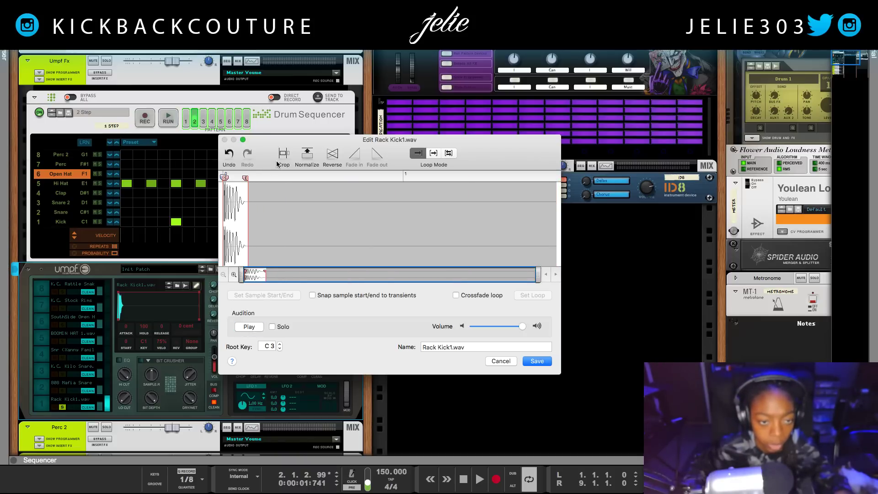
{"action": "left_click", "coordinate": [280, 155]}
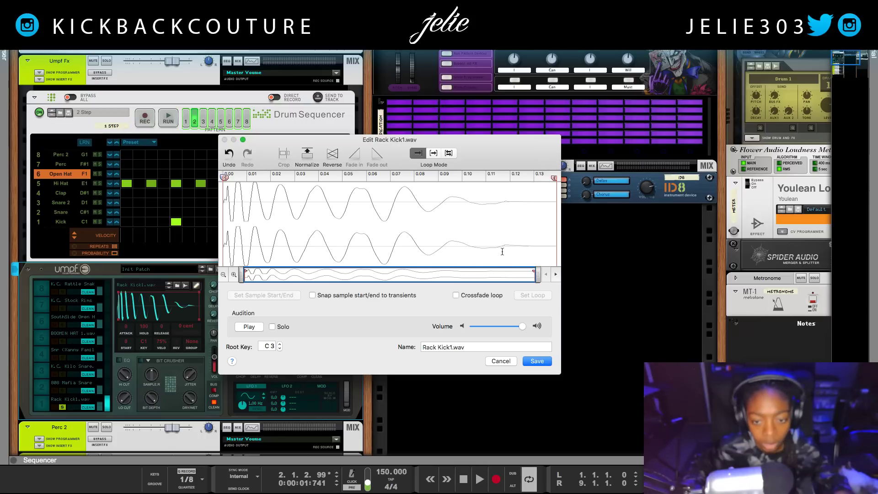
Step: Check the quiet tail of the cropped kick, audition the sample and save the edit as Rack Kick1.wav
{"action": "left_click_drag", "start_coordinate": [501, 254], "coordinate": [556, 274]}
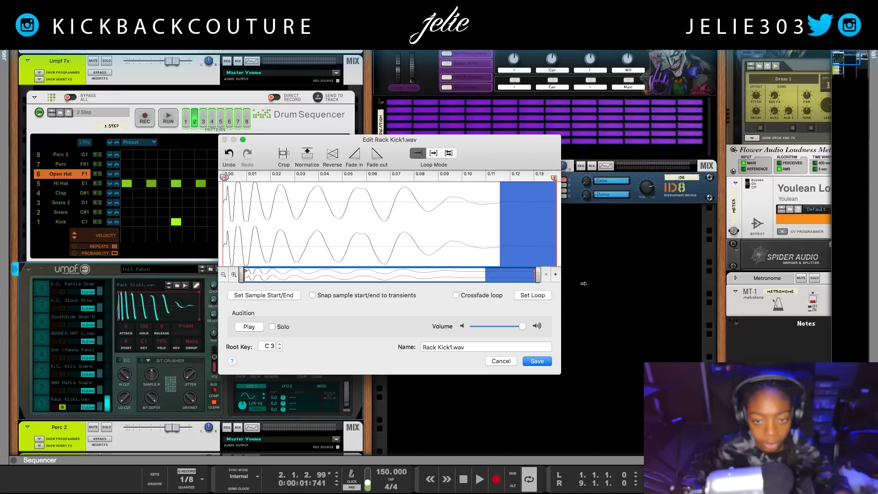
{"action": "left_click", "coordinate": [506, 250]}
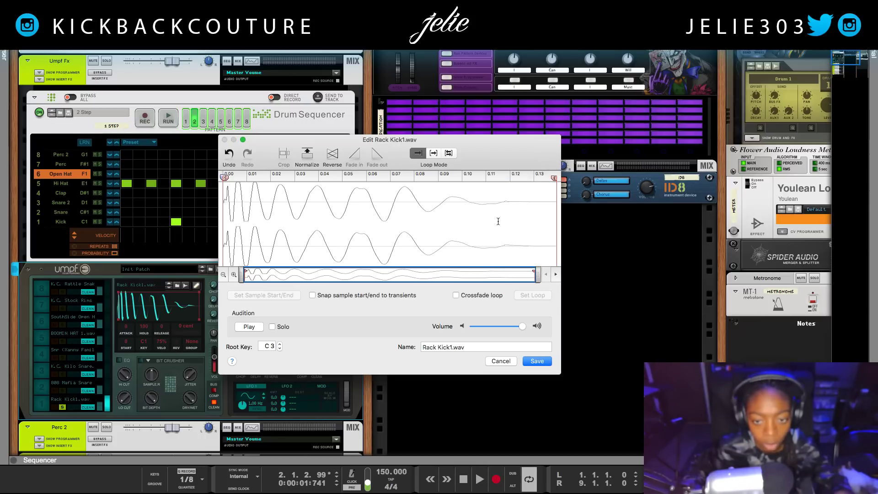
{"action": "left_click_drag", "start_coordinate": [499, 221], "coordinate": [568, 256]}
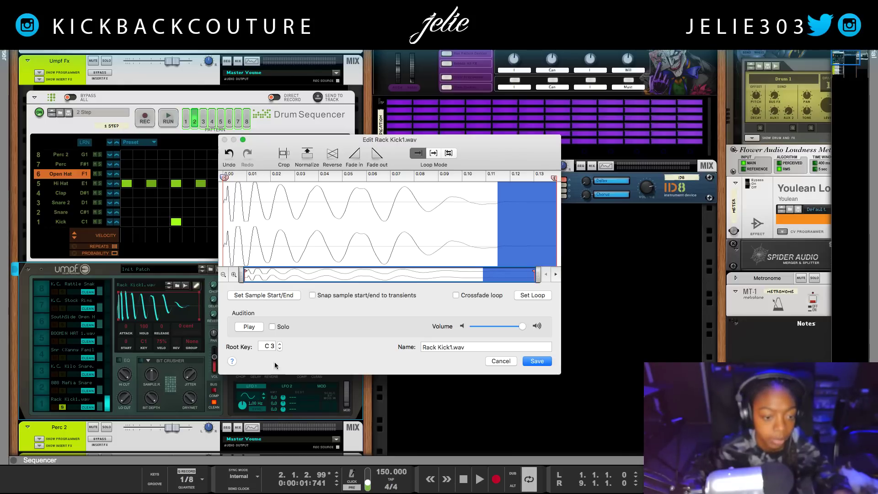
{"action": "left_click", "coordinate": [245, 325]}
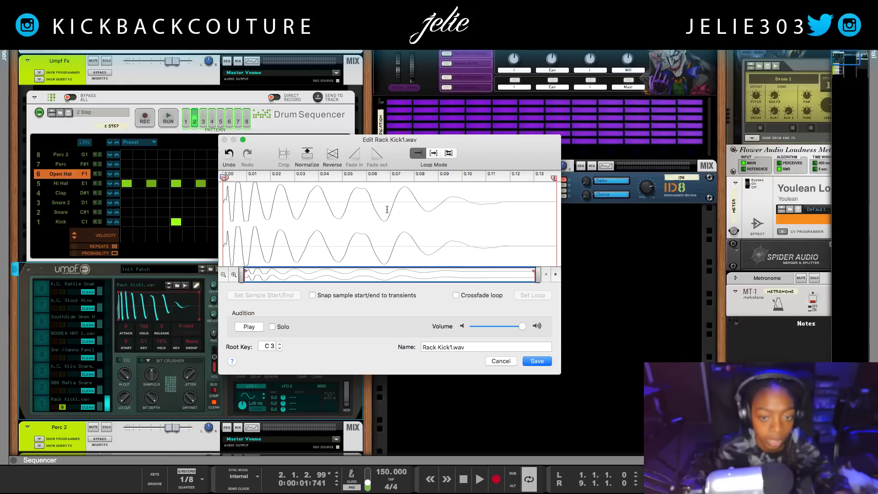
{"action": "left_click", "coordinate": [248, 327]}
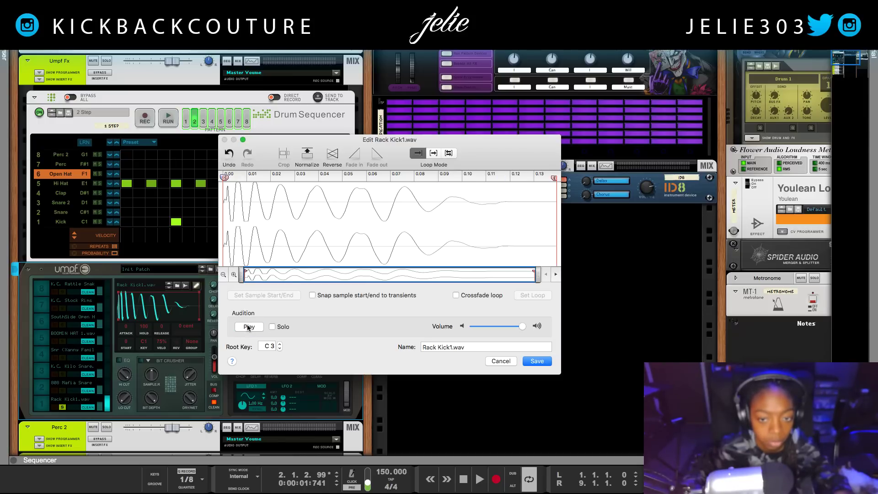
{"action": "left_click", "coordinate": [247, 328]}
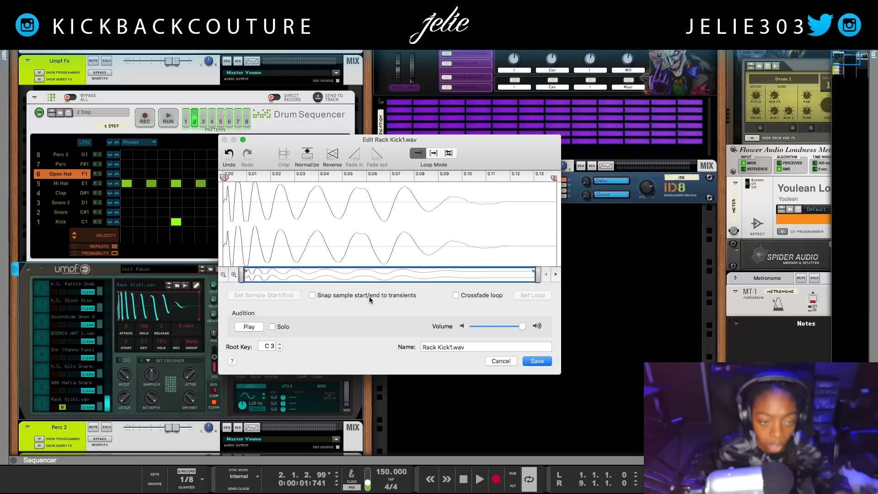
{"action": "left_click", "coordinate": [538, 361]}
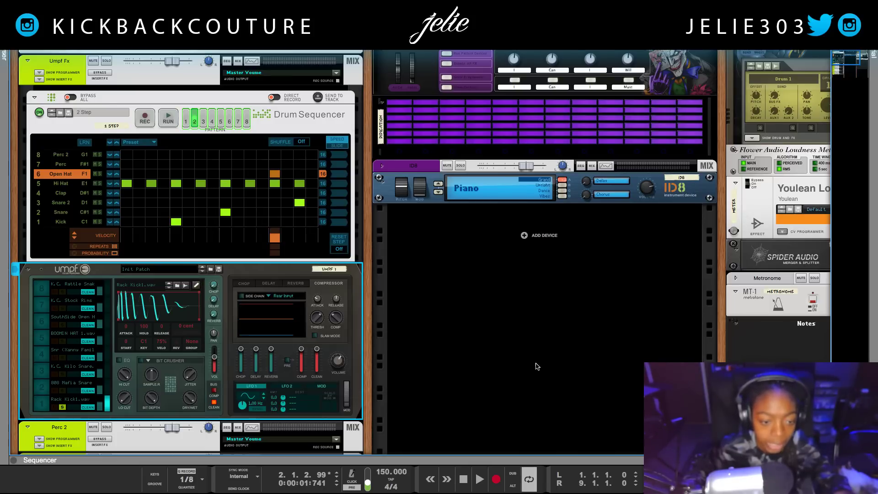
Step: Play the drum sequence briefly to hear the cropped kick, and stop playback
{"action": "scroll", "coordinate": [168, 378], "scroll_direction": "down", "scroll_amount": 3}
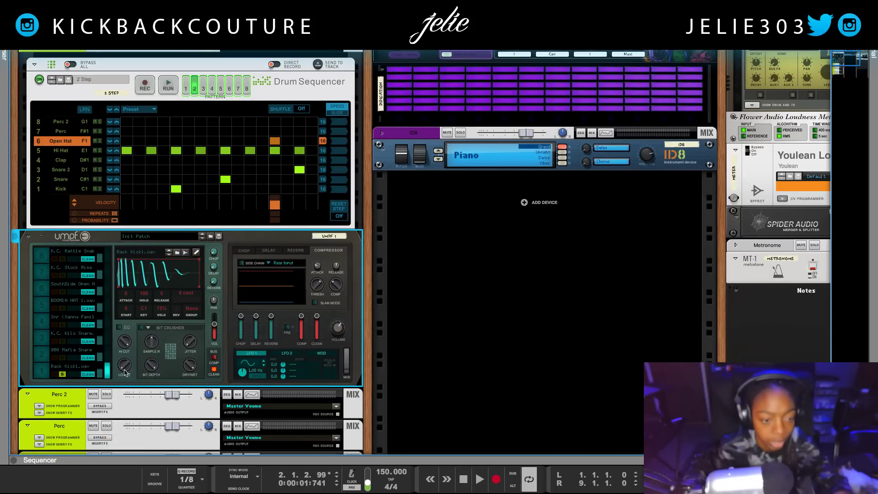
{"action": "scroll", "coordinate": [64, 380], "scroll_direction": "down", "scroll_amount": 1}
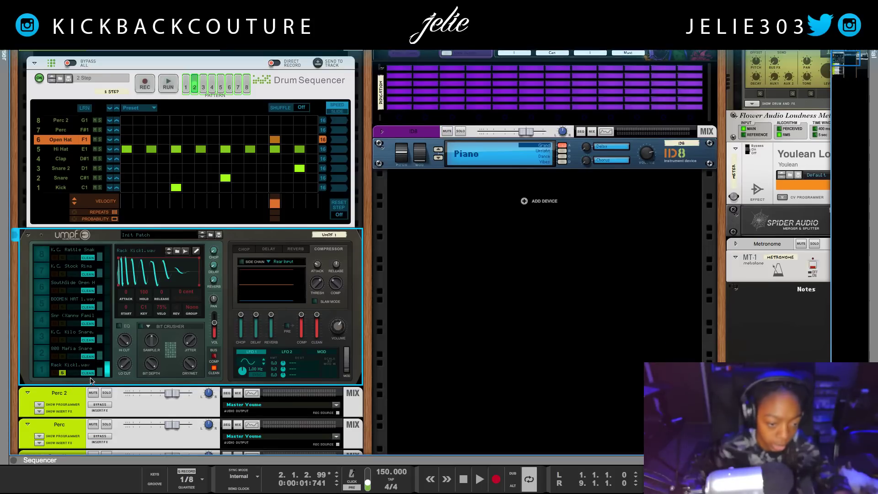
{"action": "key", "text": "space"}
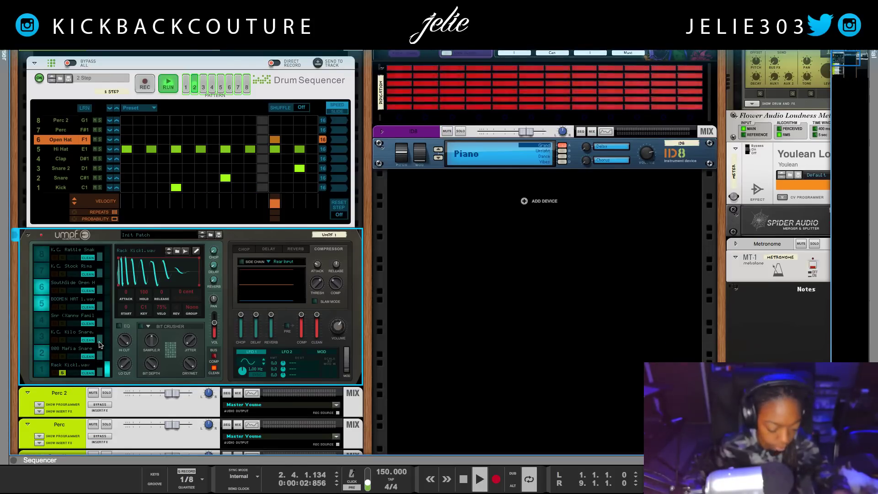
{"action": "scroll", "coordinate": [24, 329], "scroll_direction": "down", "scroll_amount": 6}
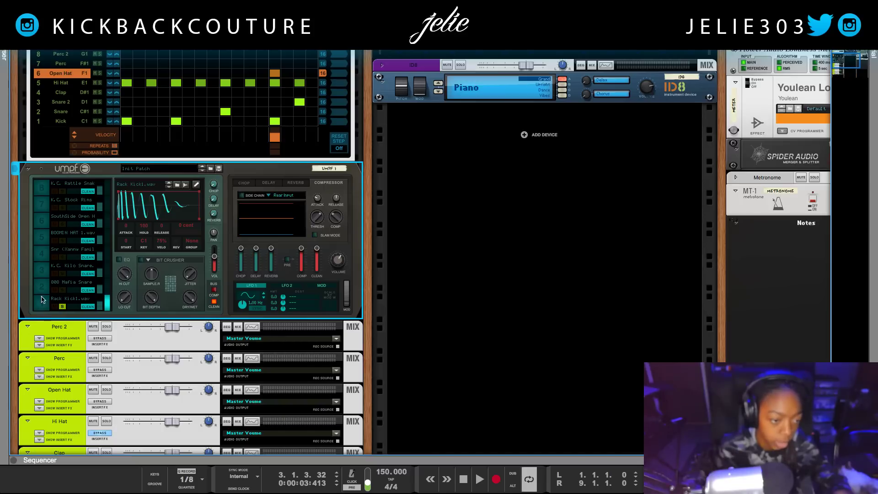
Step: Audition the Rack Kick1.wav pad while adjusting its level, and set the Drum 1 volume to -4.4 dB
{"action": "left_click", "coordinate": [42, 300]}
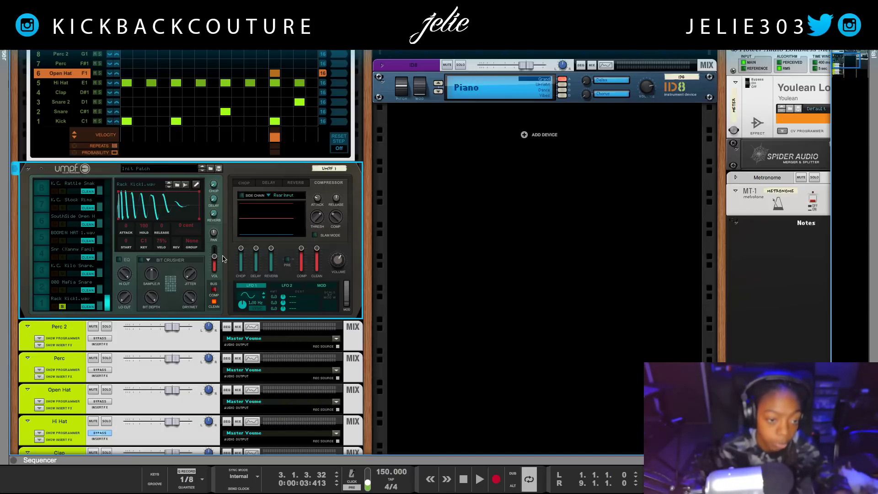
{"action": "left_click_drag", "start_coordinate": [214, 256], "coordinate": [214, 248]}
{"action": "left_click", "coordinate": [46, 296]}
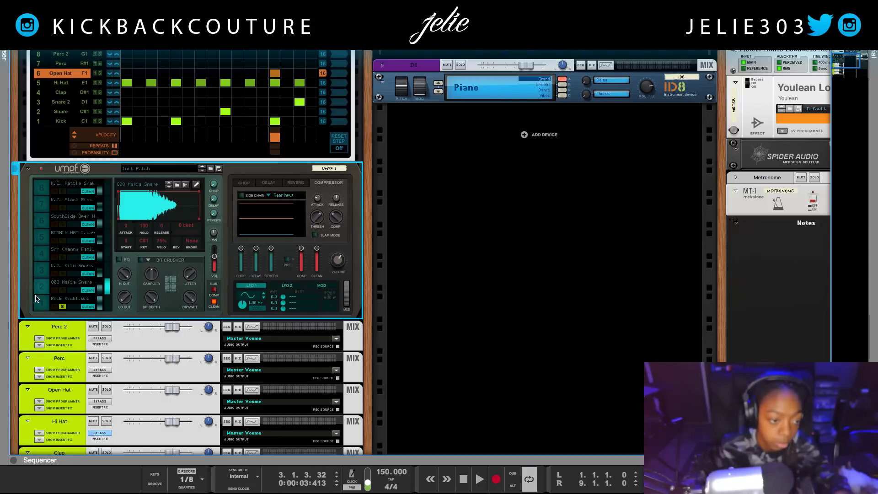
{"action": "left_click", "coordinate": [44, 299]}
{"action": "left_click", "coordinate": [44, 301]}
{"action": "left_click", "coordinate": [44, 302]}
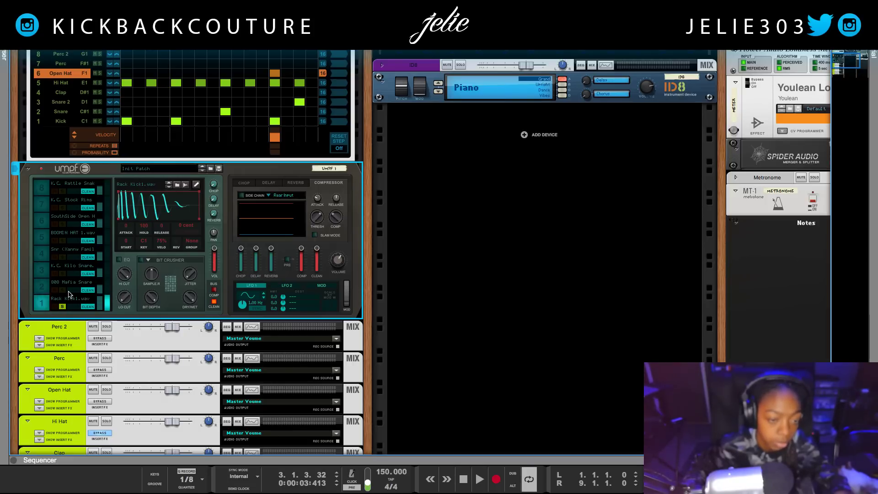
{"action": "left_click", "coordinate": [217, 261]}
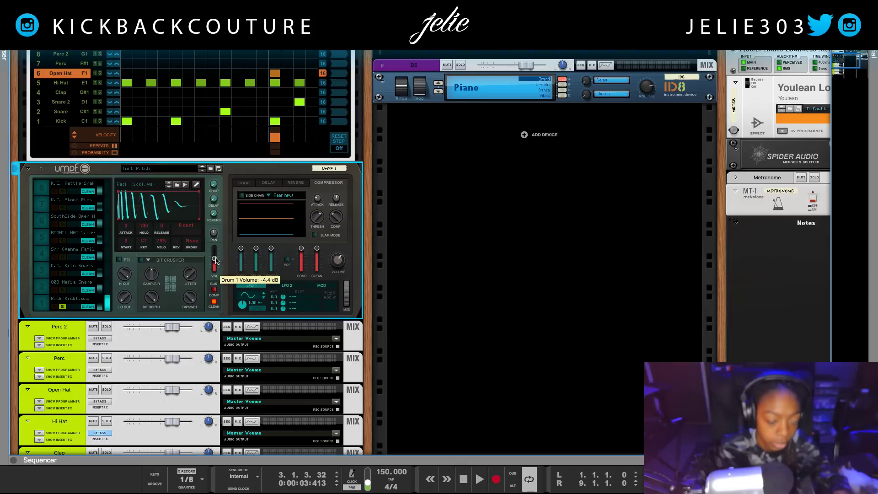
Step: Show the insert FX section of the Kick mix channel
{"action": "scroll", "coordinate": [230, 177], "scroll_direction": "down", "scroll_amount": 8}
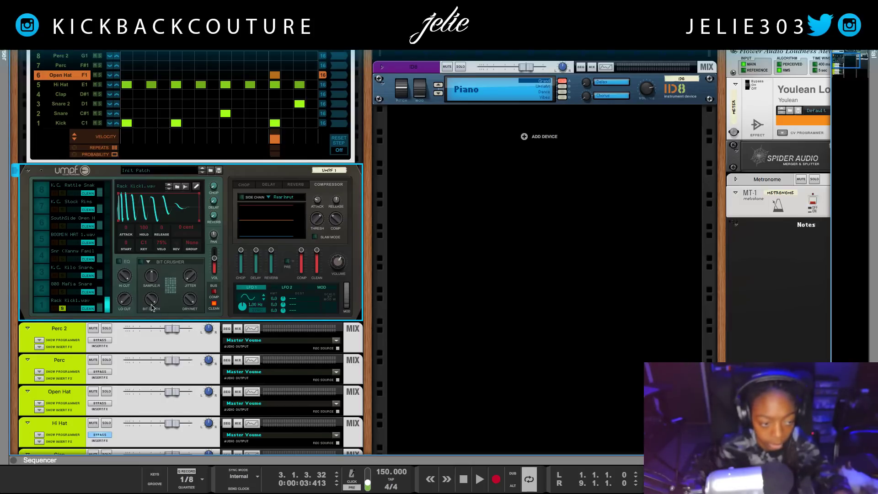
{"action": "scroll", "coordinate": [201, 210], "scroll_direction": "down", "scroll_amount": 1}
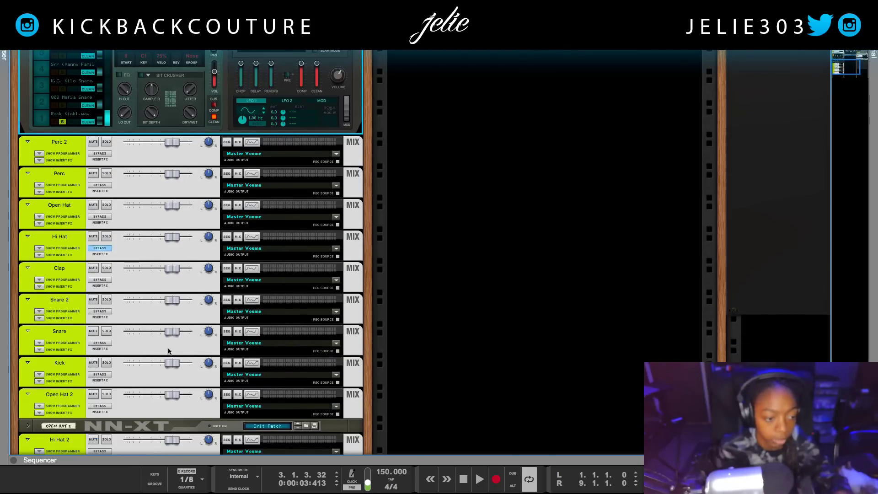
{"action": "left_click", "coordinate": [39, 381]}
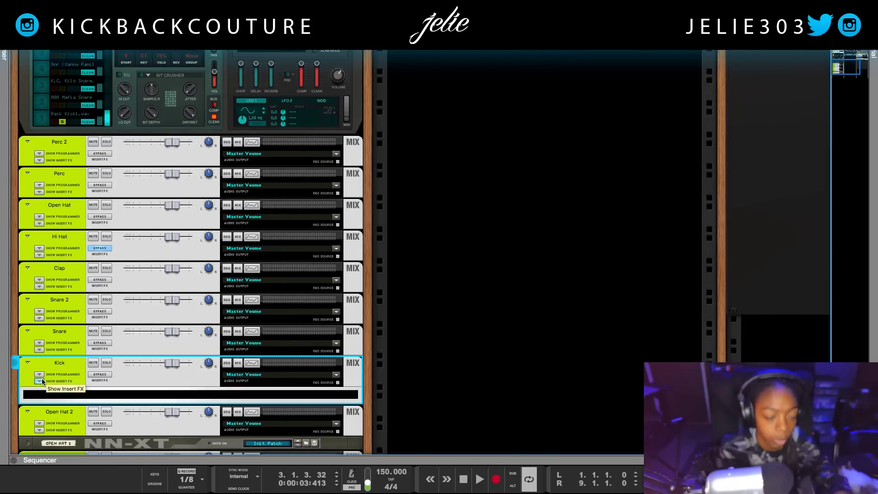
Step: Add MeldaProduction's MWaveShaper as an insert effect on the Kick channel and open its editor clear of the channel's device
{"action": "right_click", "coordinate": [104, 395]}
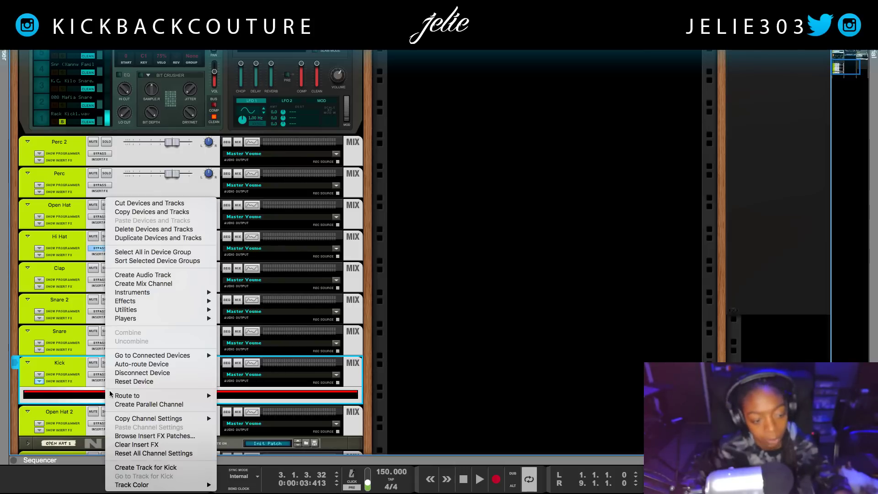
{"action": "mouse_move", "coordinate": [163, 302]}
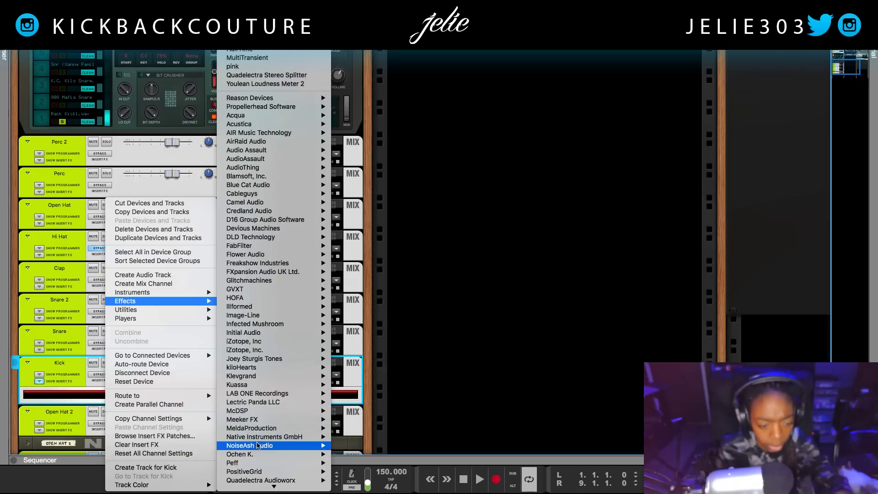
{"action": "mouse_move", "coordinate": [265, 431]}
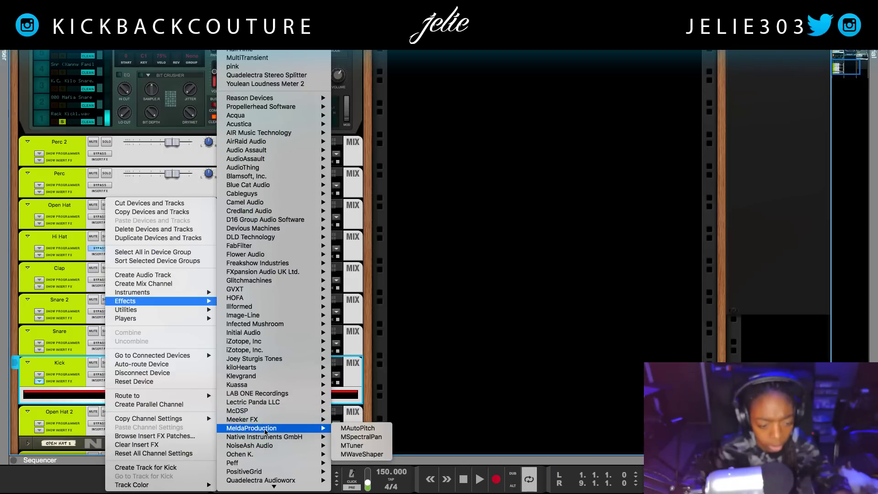
{"action": "left_click", "coordinate": [353, 454]}
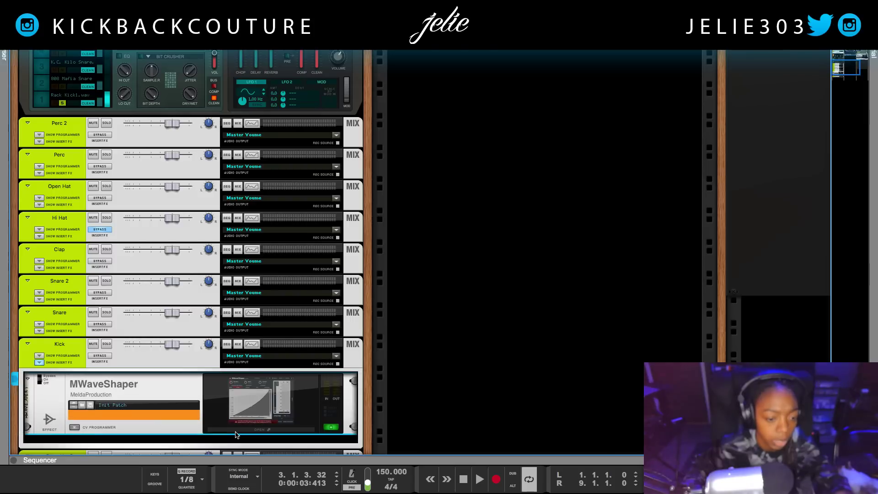
{"action": "left_click", "coordinate": [238, 431]}
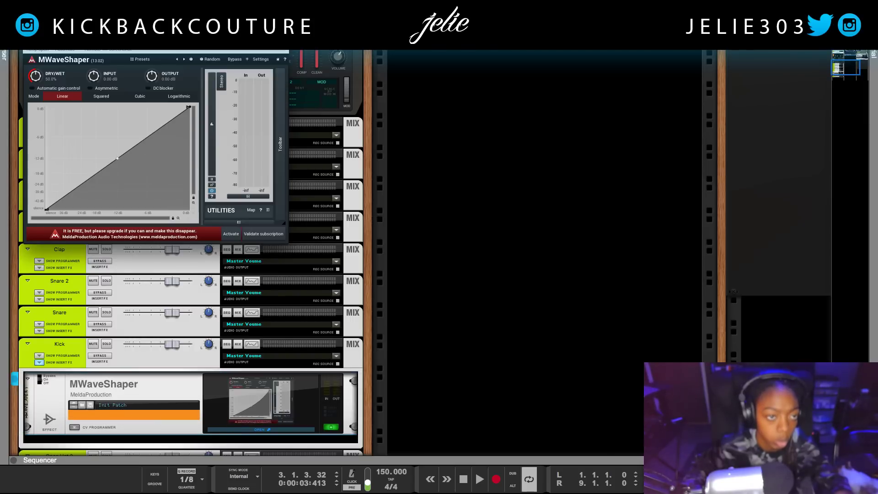
{"action": "left_click_drag", "start_coordinate": [154, 28], "coordinate": [232, 158]}
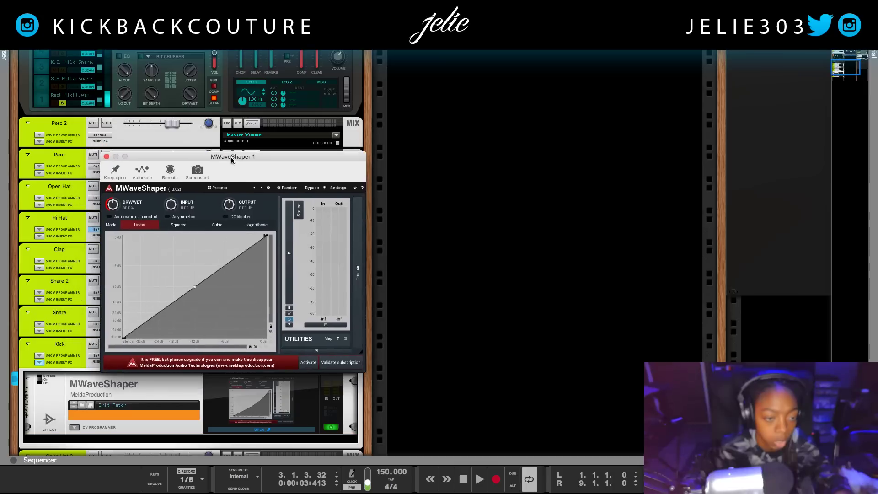
Step: During playback, bend the MWaveShaper curve upward, set dry/wet to 100% and try the Squared mode on the kick
{"action": "left_click_drag", "start_coordinate": [194, 290], "coordinate": [183, 266]}
{"action": "key", "text": "space"}
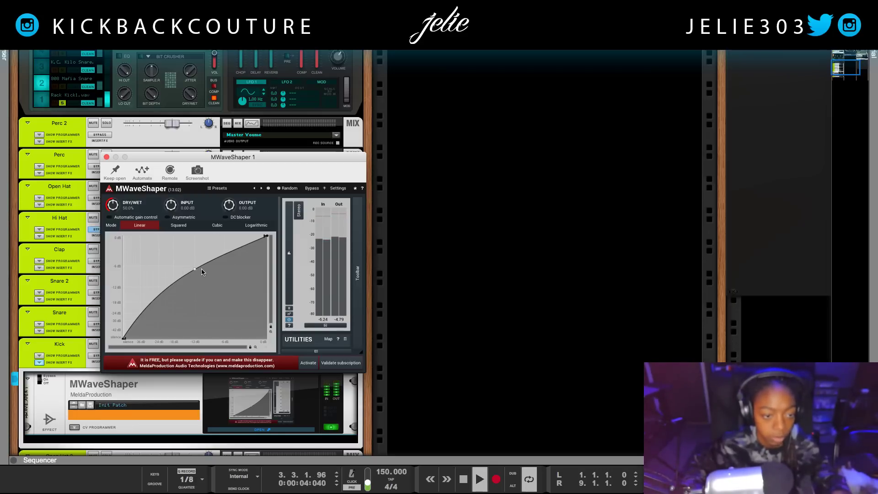
{"action": "left_click_drag", "start_coordinate": [200, 272], "coordinate": [157, 241]}
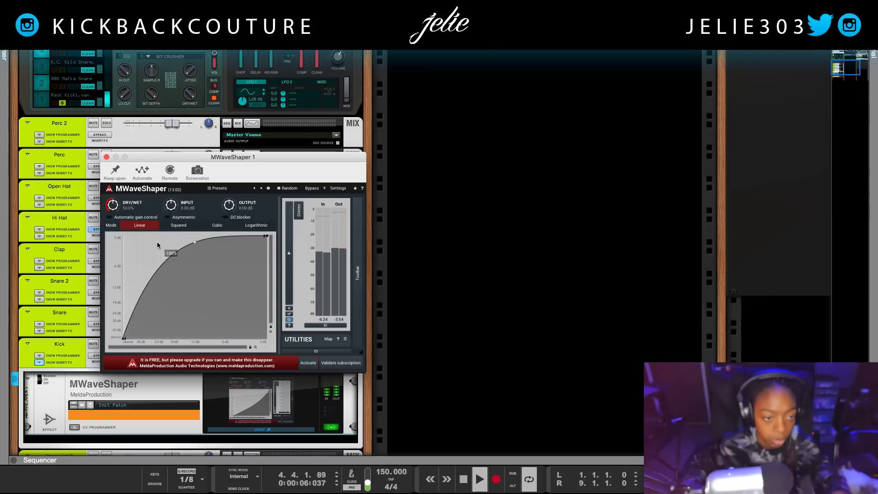
{"action": "left_click_drag", "start_coordinate": [119, 211], "coordinate": [106, 165]}
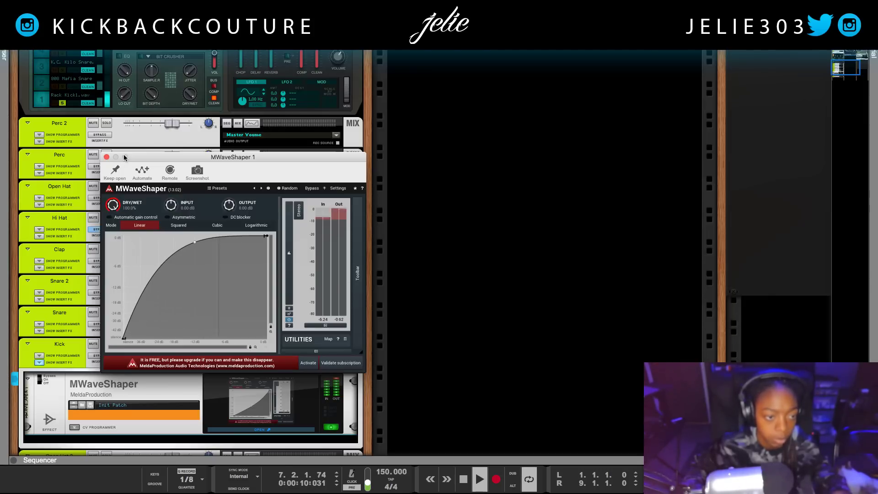
{"action": "left_click_drag", "start_coordinate": [193, 243], "coordinate": [180, 256]}
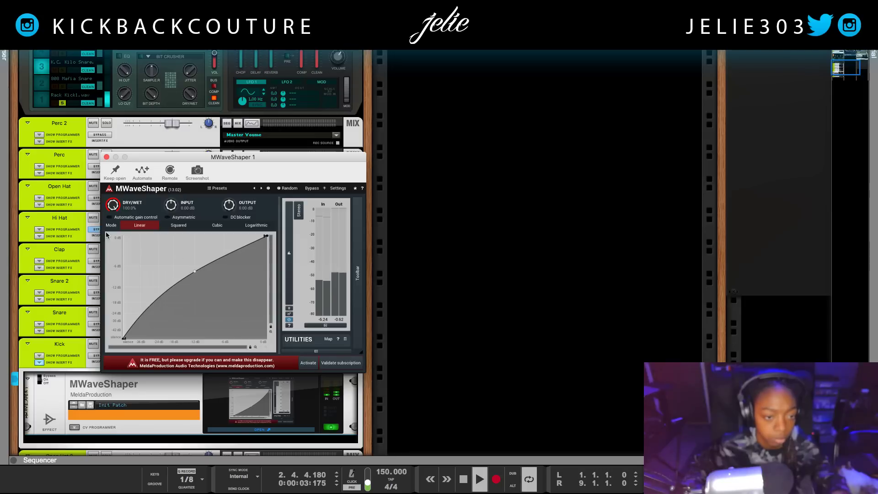
{"action": "left_click", "coordinate": [176, 224]}
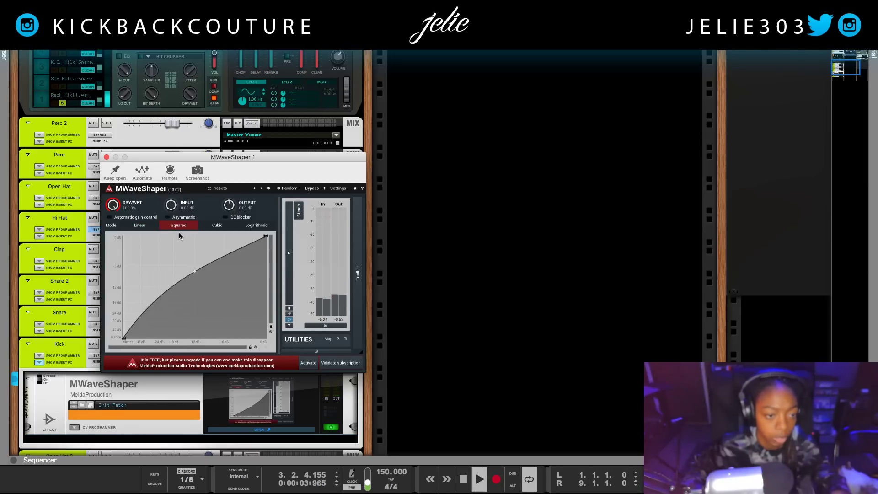
Step: Replace MWaveShaper in the Kick channel's insert FX with GVXT's GClip Waveshaping Clipper
{"action": "left_click", "coordinate": [107, 157]}
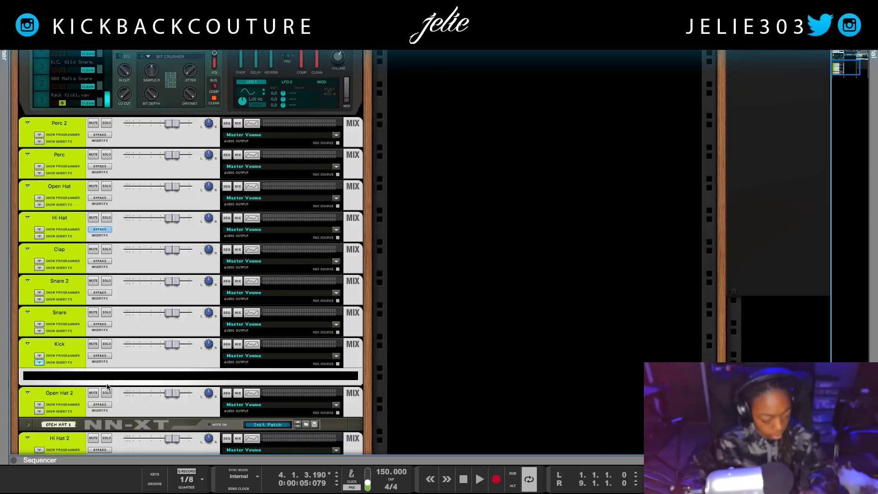
{"action": "key", "text": "Delete"}
{"action": "right_click", "coordinate": [109, 383]}
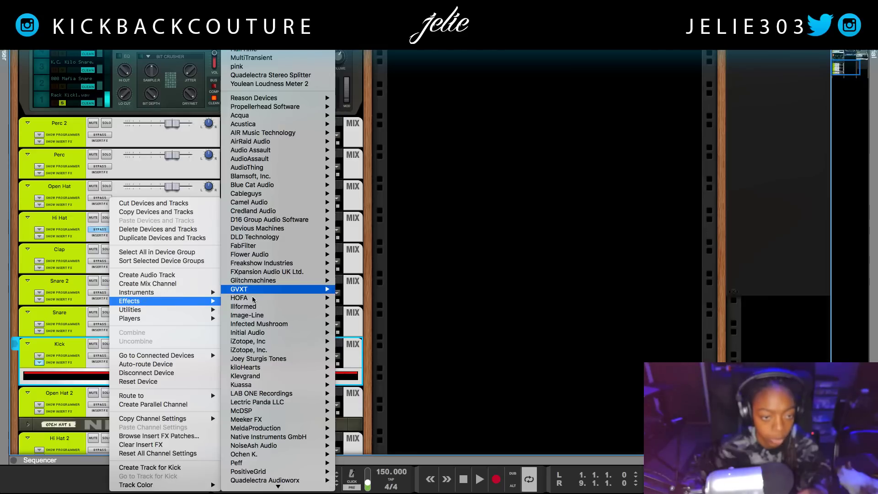
{"action": "mouse_move", "coordinate": [267, 282]}
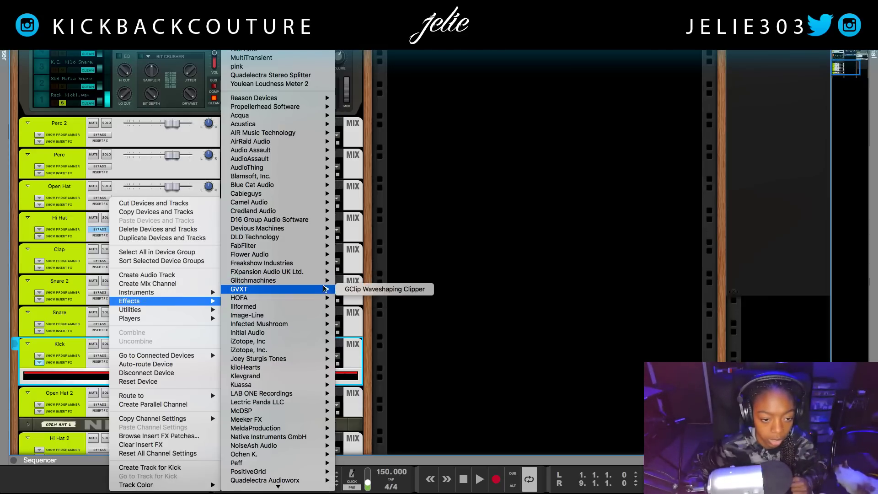
{"action": "left_click", "coordinate": [366, 289]}
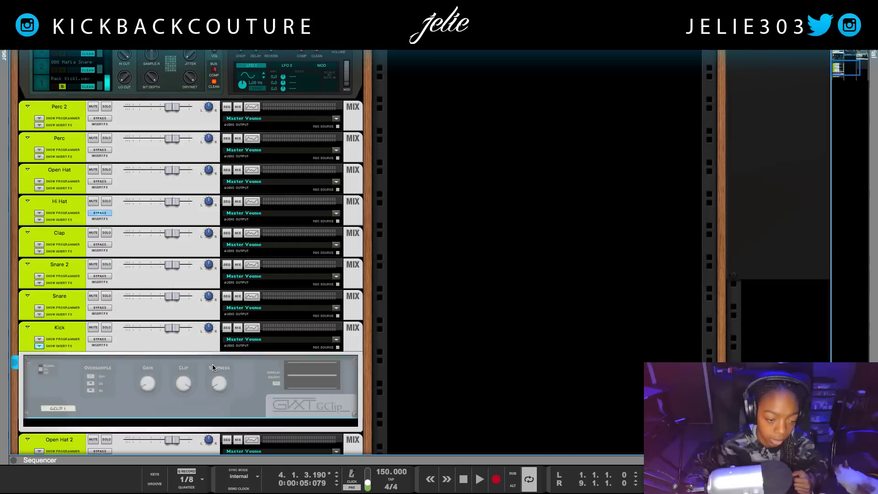
Step: Play the soloed kick while raising GClip's gain and lowering its clip level, and stop playback
{"action": "key", "text": "space"}
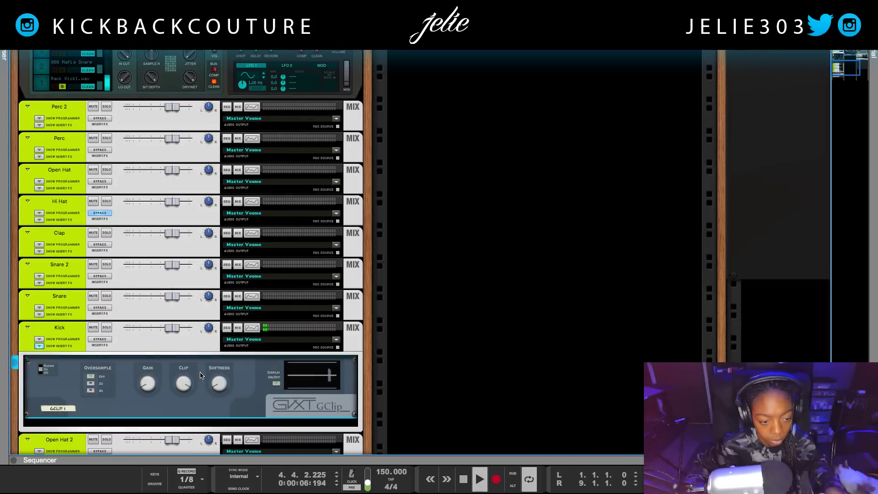
{"action": "mouse_move", "coordinate": [165, 387]}
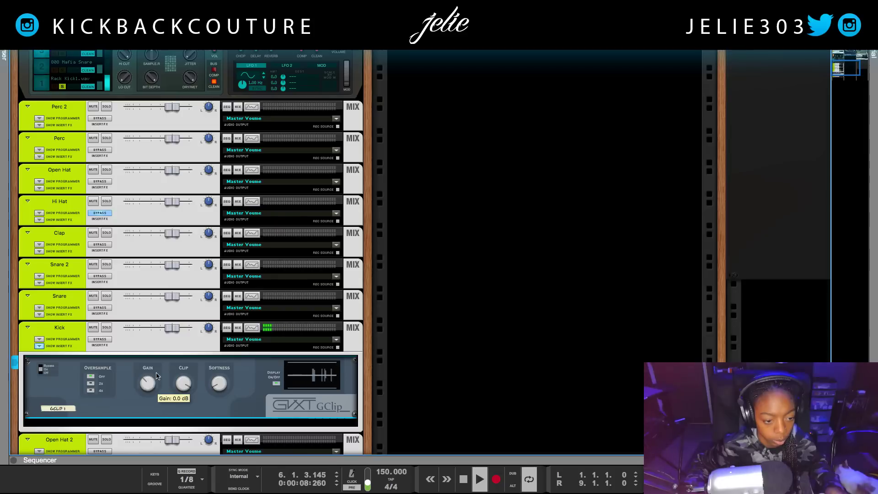
{"action": "mouse_move", "coordinate": [184, 402]}
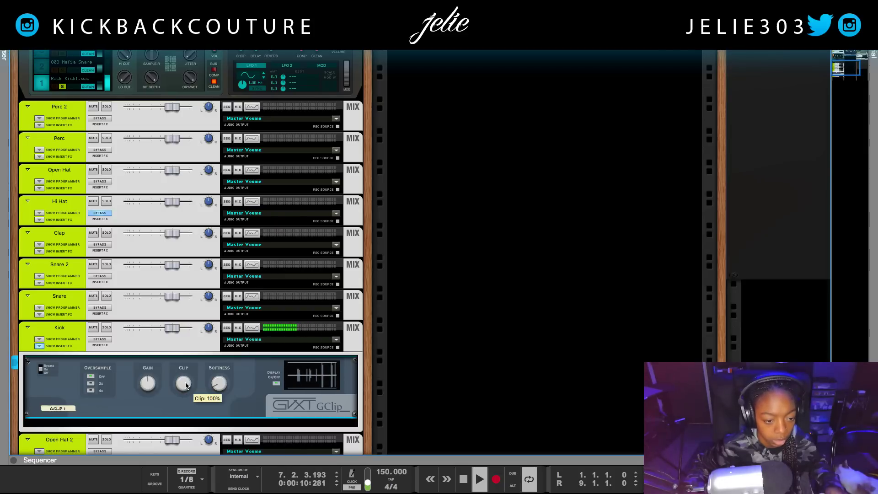
{"action": "left_click_drag", "start_coordinate": [184, 403], "coordinate": [183, 402]}
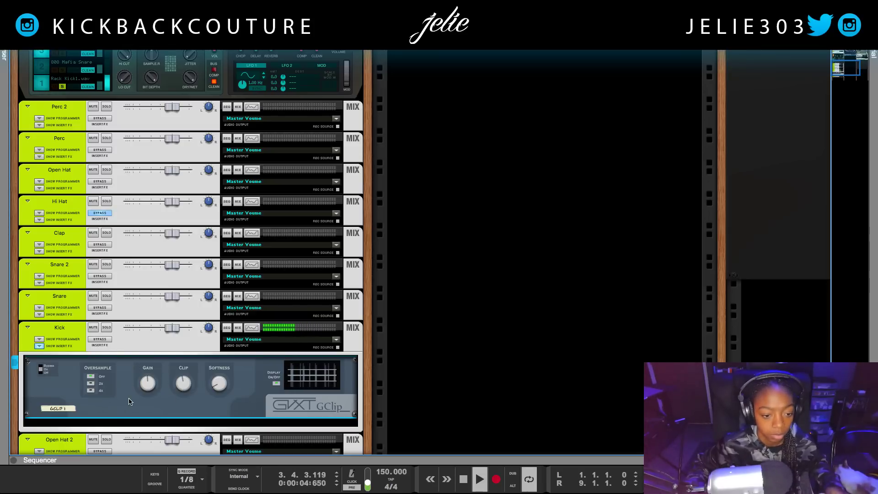
{"action": "key", "text": "space"}
Step: Solo the 808 and Kick mix channels while playing the beat to hear the two together
{"action": "scroll", "coordinate": [132, 295], "scroll_direction": "up", "scroll_amount": 10}
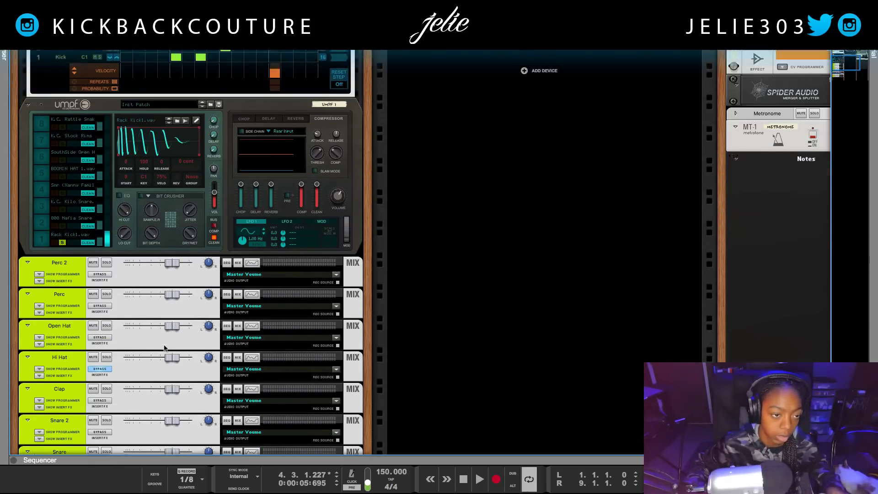
{"action": "scroll", "coordinate": [88, 165], "scroll_direction": "up", "scroll_amount": 8}
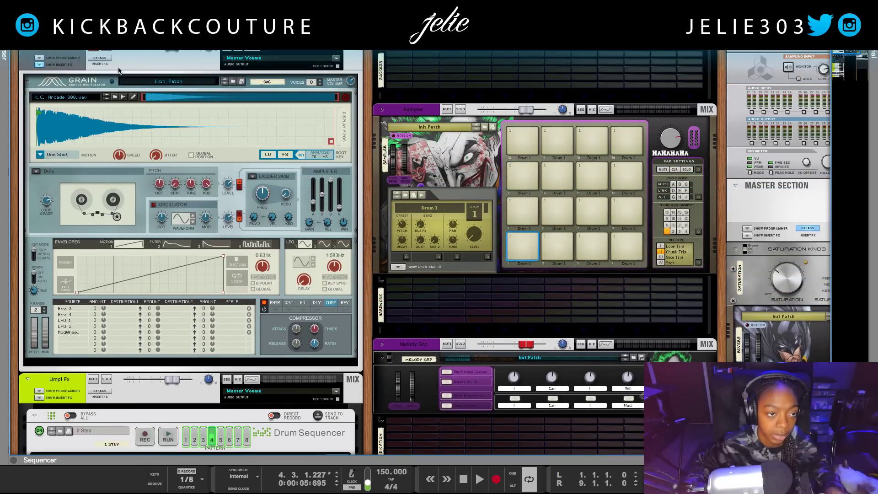
{"action": "left_click", "coordinate": [114, 57]}
{"action": "key", "text": "space"}
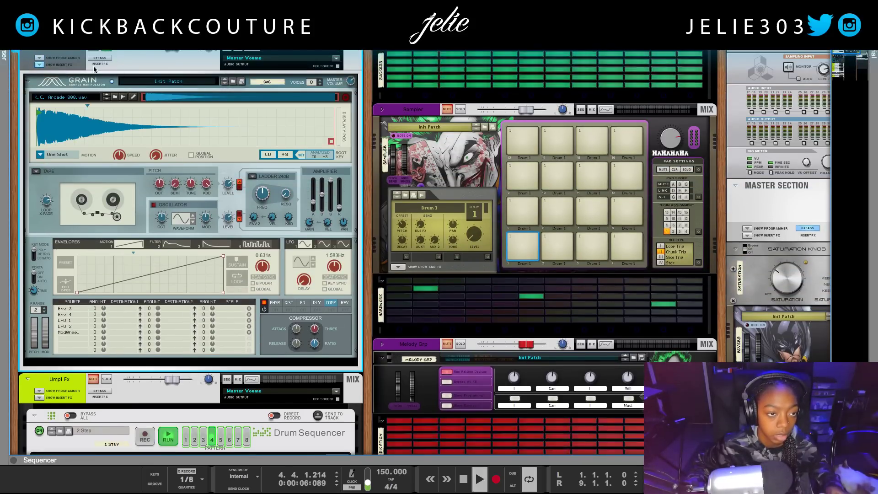
{"action": "scroll", "coordinate": [140, 429], "scroll_direction": "down", "scroll_amount": 8}
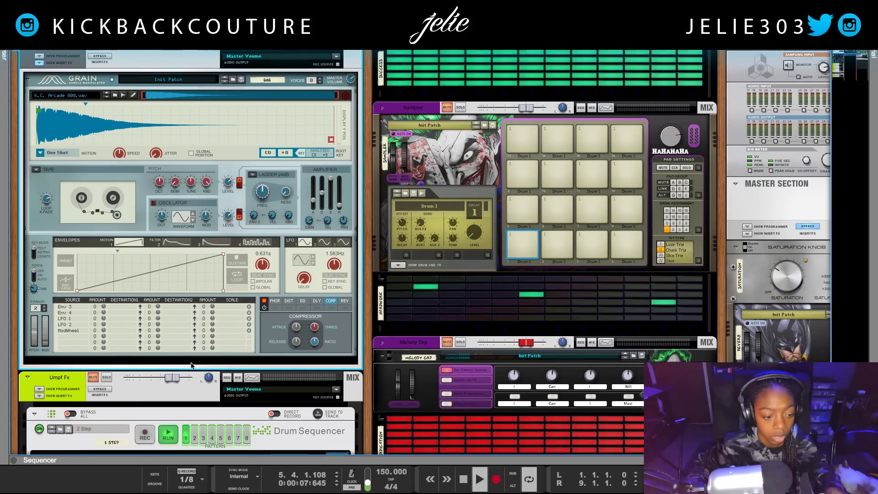
{"action": "scroll", "coordinate": [140, 428], "scroll_direction": "down", "scroll_amount": 20}
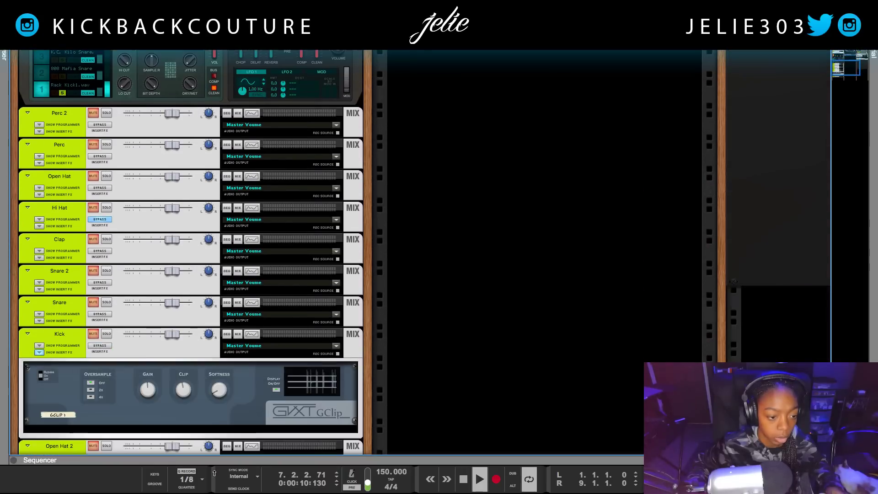
{"action": "left_click", "coordinate": [107, 334]}
{"action": "scroll", "coordinate": [130, 346], "scroll_direction": "up", "scroll_amount": 3}
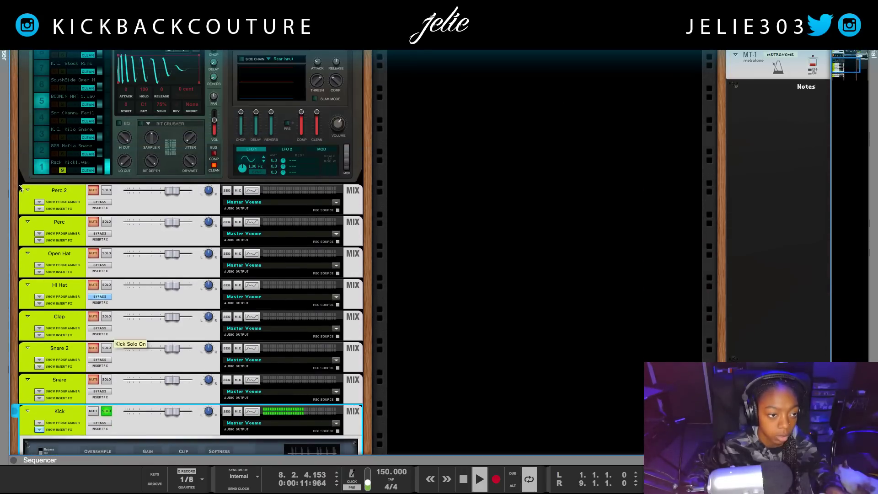
Step: Turn off the solo on the Rack Kick1.wav pad in Umpf, return to the 808's Grain device and stop playback
{"action": "mouse_move", "coordinate": [10, 156]}
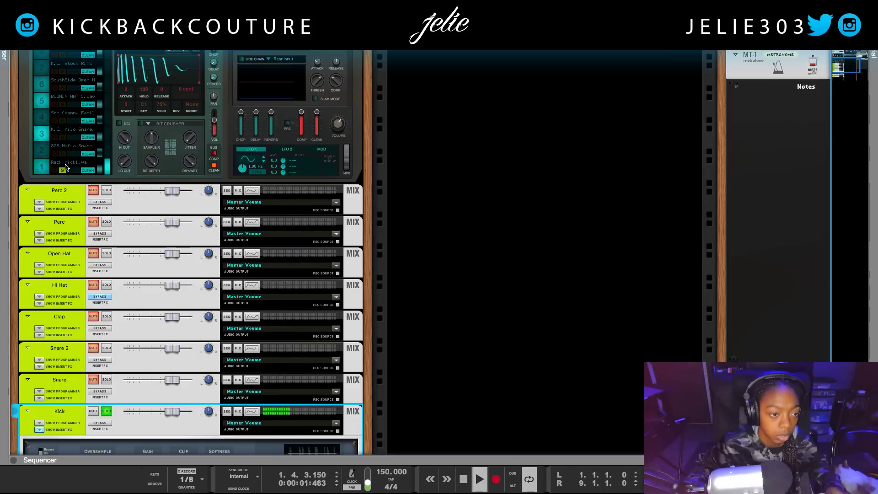
{"action": "scroll", "coordinate": [132, 125], "scroll_direction": "up", "scroll_amount": 8}
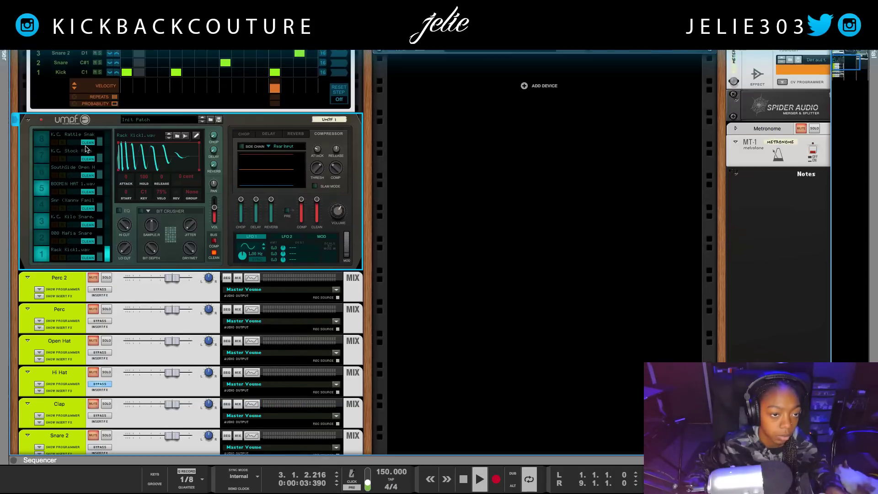
{"action": "scroll", "coordinate": [131, 125], "scroll_direction": "up", "scroll_amount": 10}
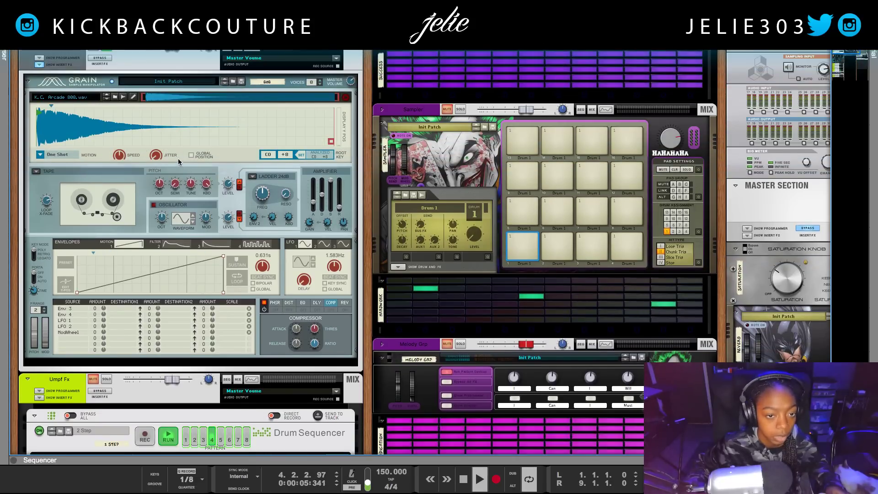
{"action": "key", "text": "space"}
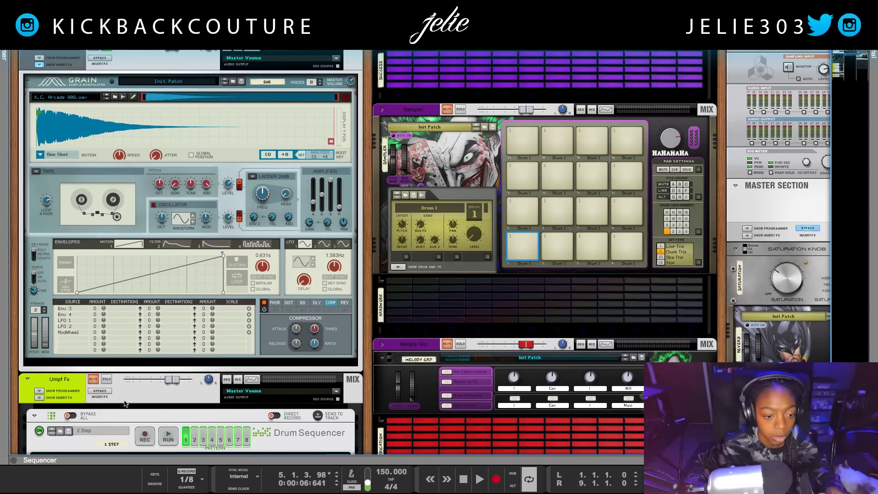
Step: Add a Softube Saturation Knob effect directly after the Grain device in the 808 channel
{"action": "left_click", "coordinate": [123, 366]}
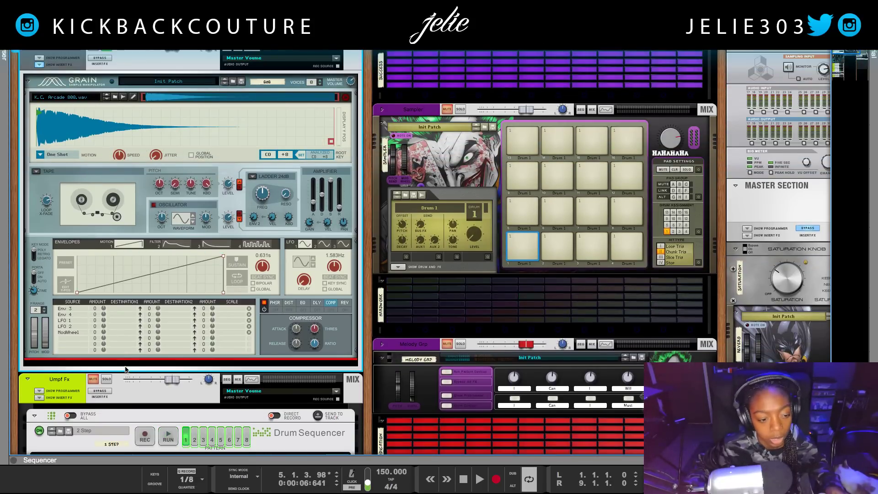
{"action": "right_click", "coordinate": [127, 368]}
{"action": "mouse_move", "coordinate": [175, 302]}
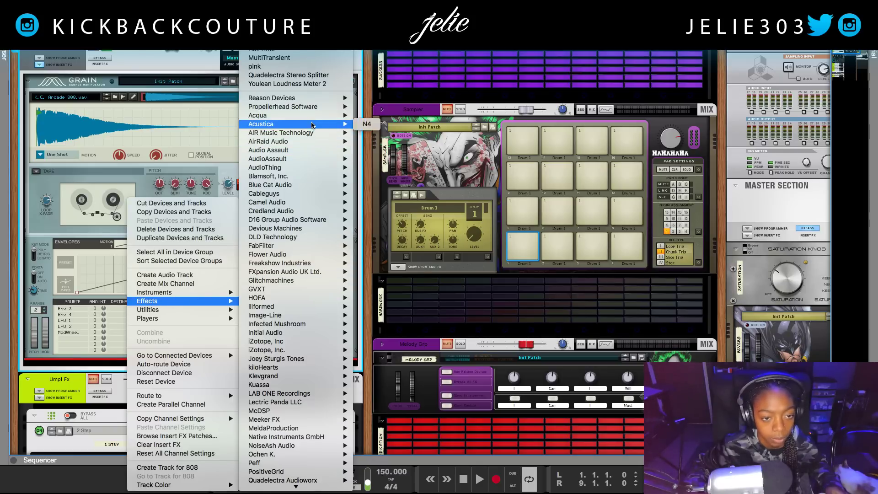
{"action": "mouse_move", "coordinate": [311, 160]}
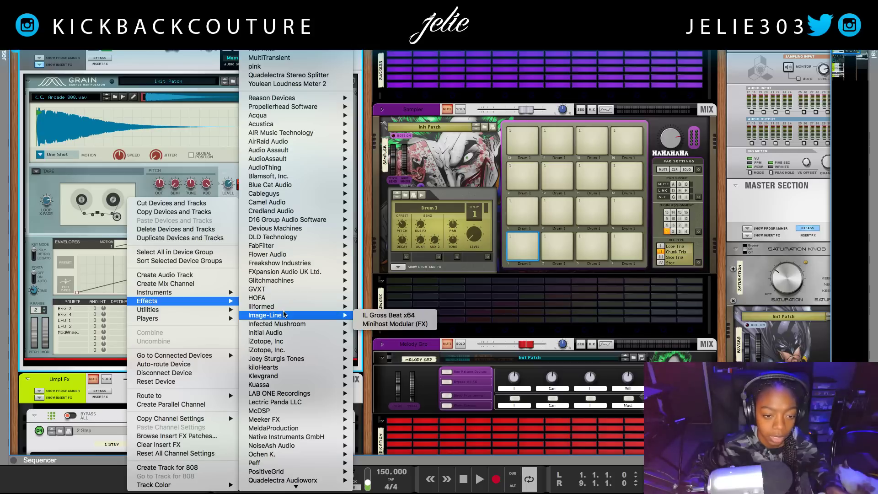
{"action": "scroll", "coordinate": [328, 440], "scroll_direction": "down", "scroll_amount": 3}
{"action": "mouse_move", "coordinate": [328, 440]}
{"action": "scroll", "coordinate": [329, 441], "scroll_direction": "down", "scroll_amount": 3}
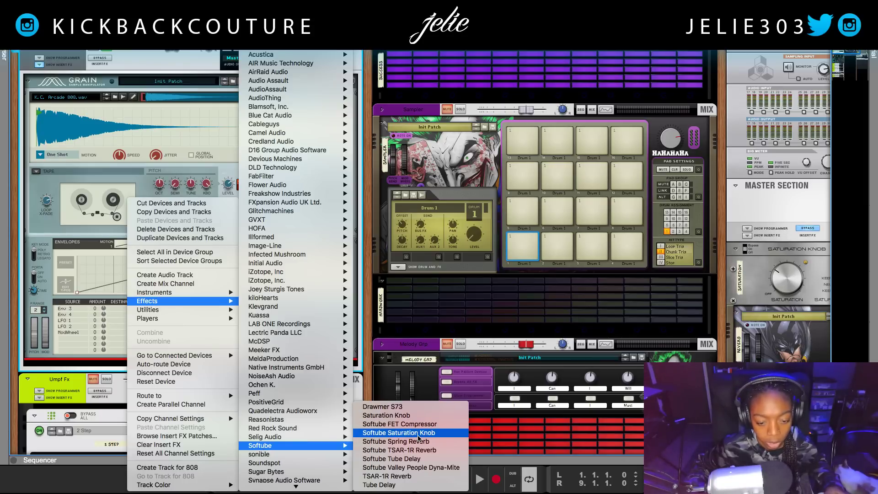
{"action": "left_click", "coordinate": [419, 434]}
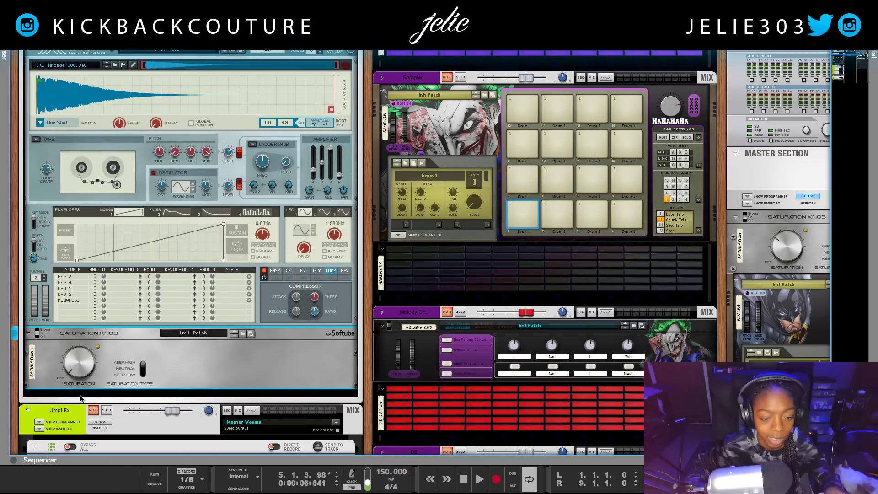
Step: Play the beat while trying saturation amounts between about 4 and 8 on the 808's Saturation Knob
{"action": "left_click_drag", "start_coordinate": [78, 370], "coordinate": [85, 354]}
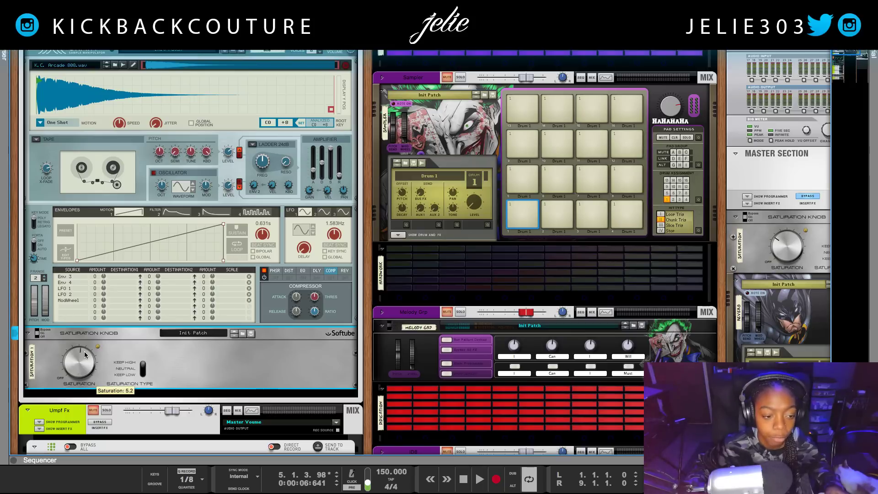
{"action": "scroll", "coordinate": [85, 358], "scroll_direction": "up", "scroll_amount": 4}
{"action": "key", "text": "space"}
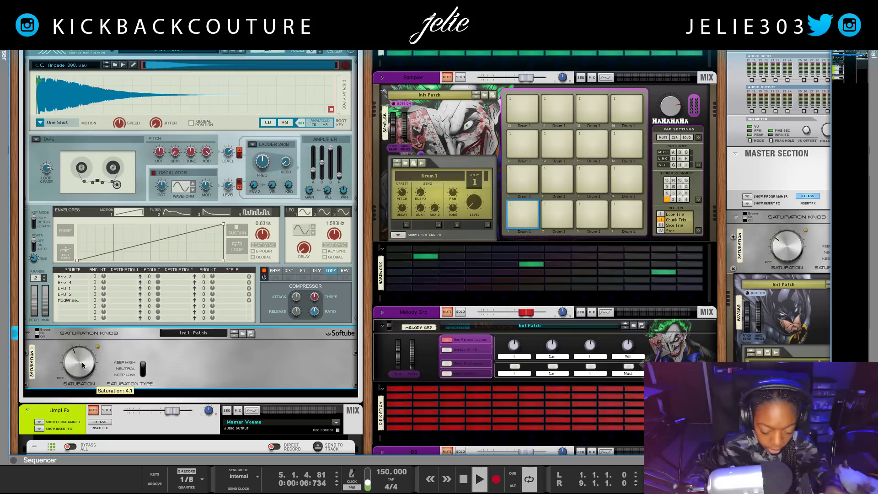
{"action": "scroll", "coordinate": [87, 361], "scroll_direction": "down", "scroll_amount": 3}
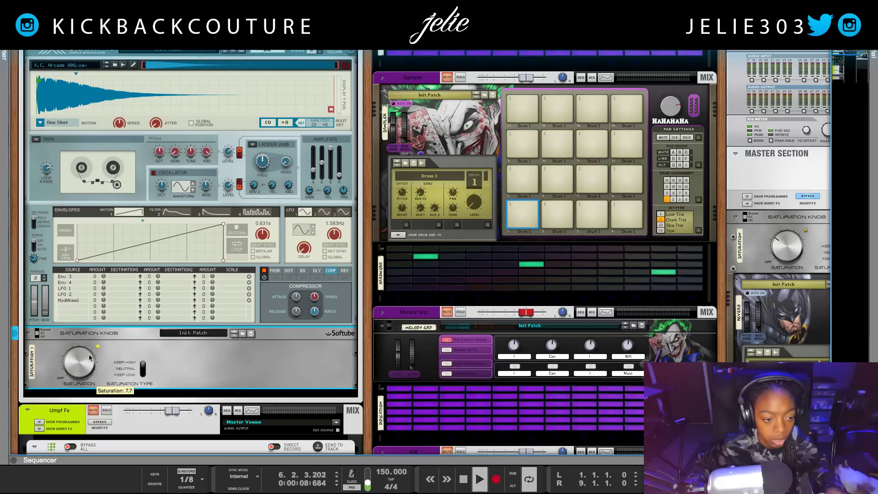
{"action": "scroll", "coordinate": [84, 366], "scroll_direction": "down", "scroll_amount": 1}
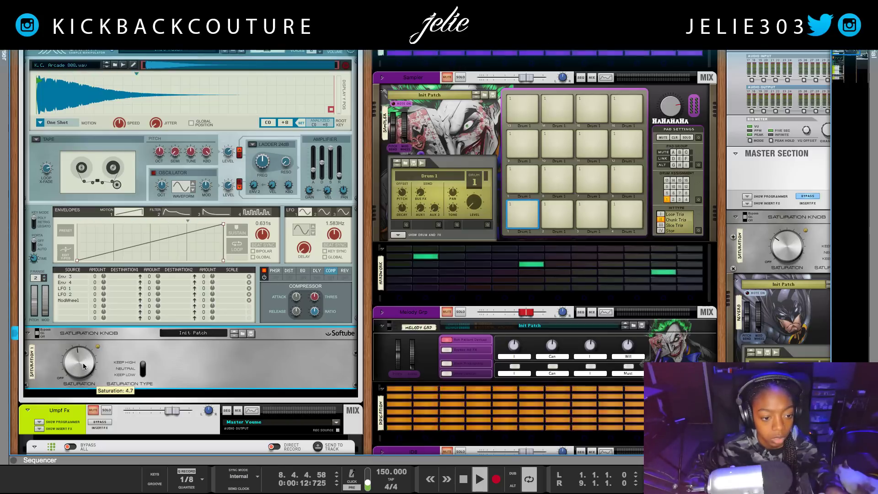
{"action": "scroll", "coordinate": [172, 259], "scroll_direction": "up", "scroll_amount": 3}
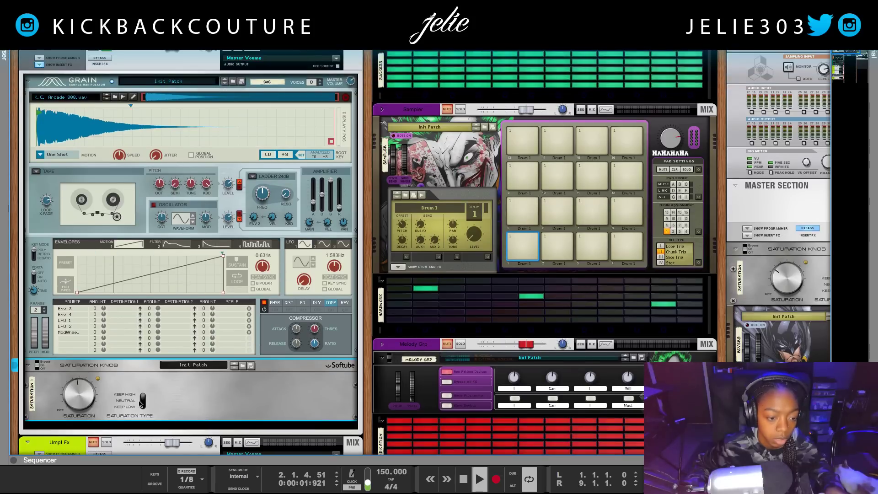
Step: Set the 808's saturation type to Keep Low, readjust the saturation amount by ear and stop playback
{"action": "left_click", "coordinate": [131, 405]}
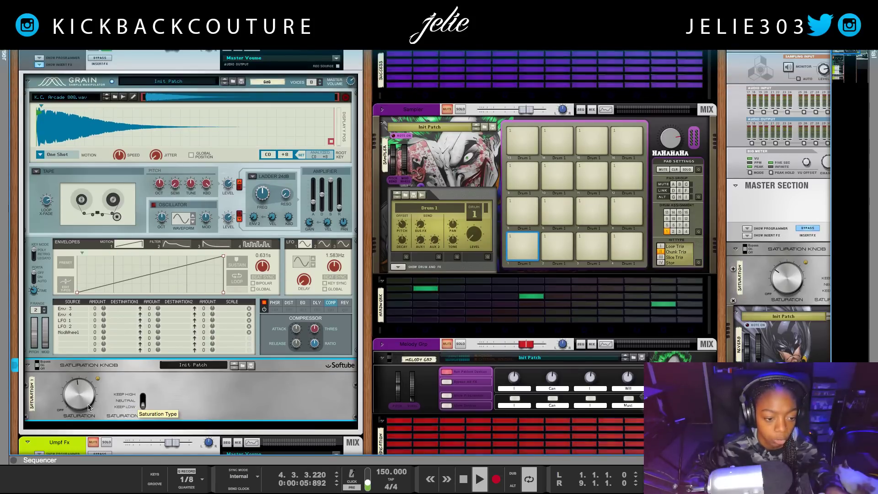
{"action": "left_click_drag", "start_coordinate": [77, 401], "coordinate": [83, 395]}
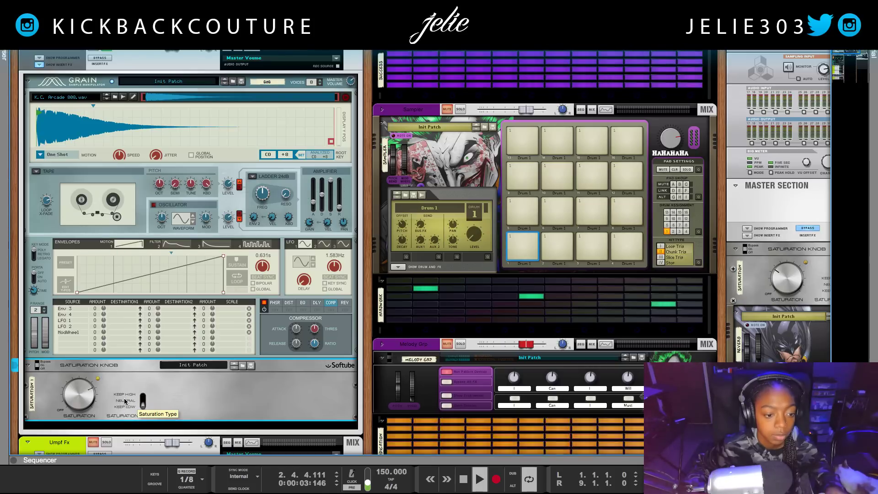
{"action": "left_click", "coordinate": [122, 403]}
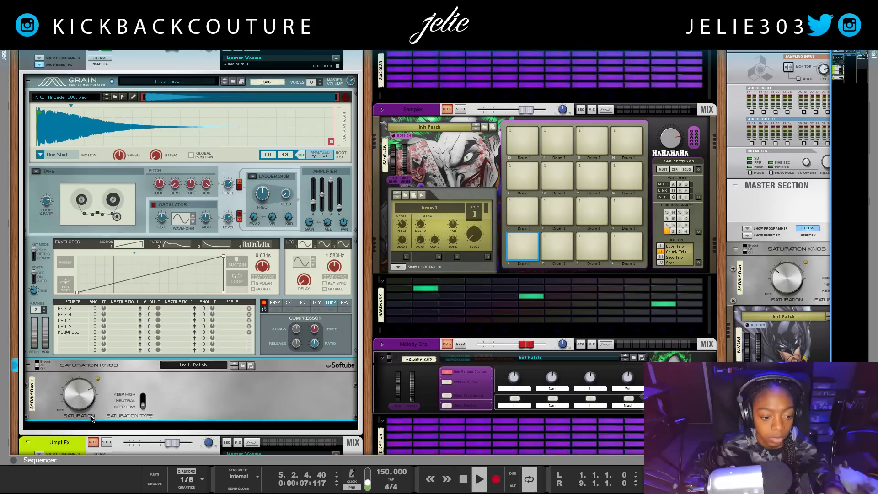
{"action": "key", "text": "space"}
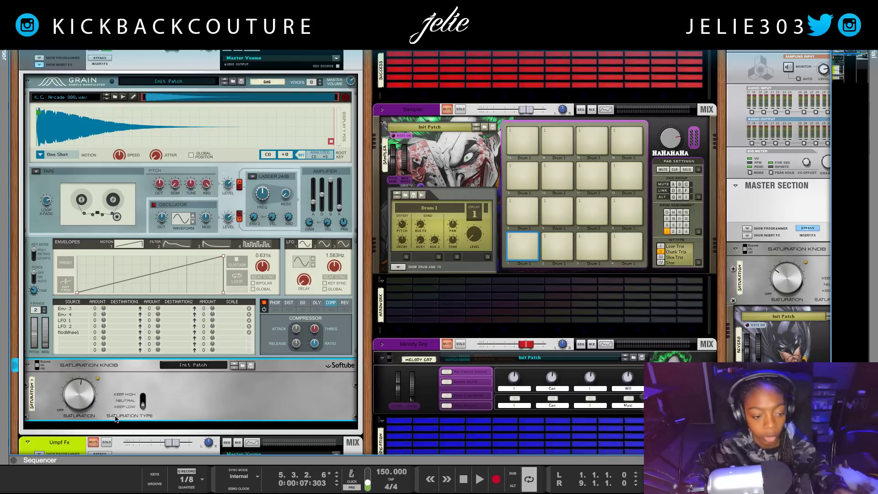
Step: Replay the beat and fine-tune the 808's saturation amount by ear in Keep Low mode
{"action": "key", "text": "space"}
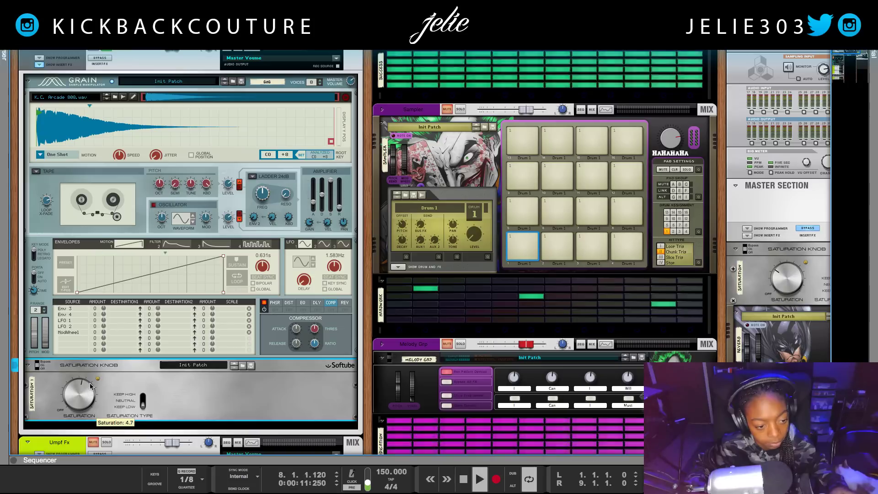
{"action": "scroll", "coordinate": [90, 385], "scroll_direction": "down", "scroll_amount": 3}
{"action": "scroll", "coordinate": [88, 373], "scroll_direction": "up", "scroll_amount": 3}
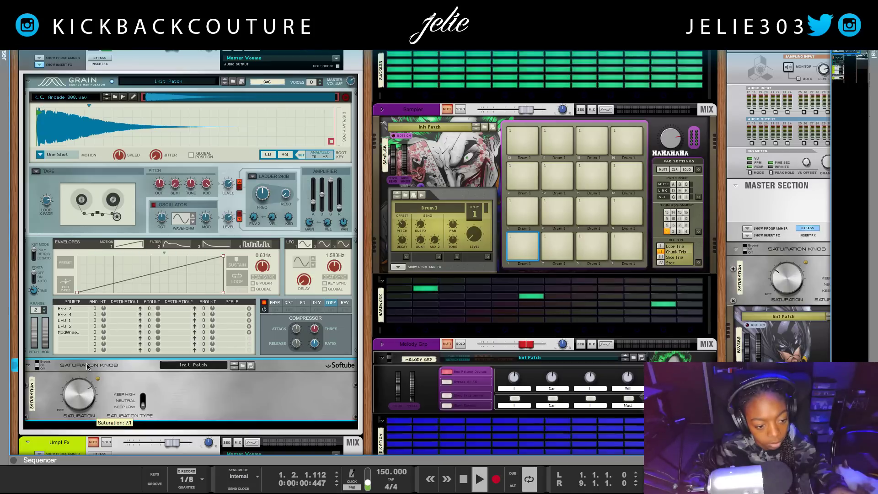
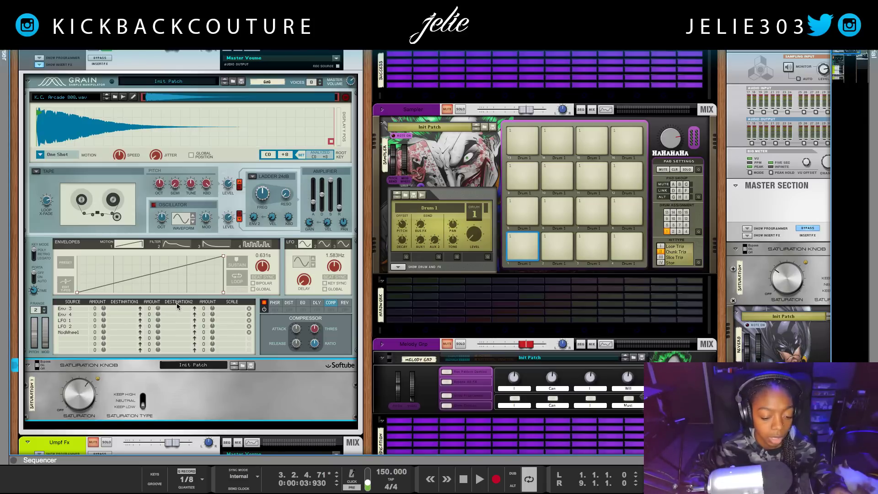
{"action": "scroll", "coordinate": [179, 335], "scroll_direction": "down", "scroll_amount": 1}
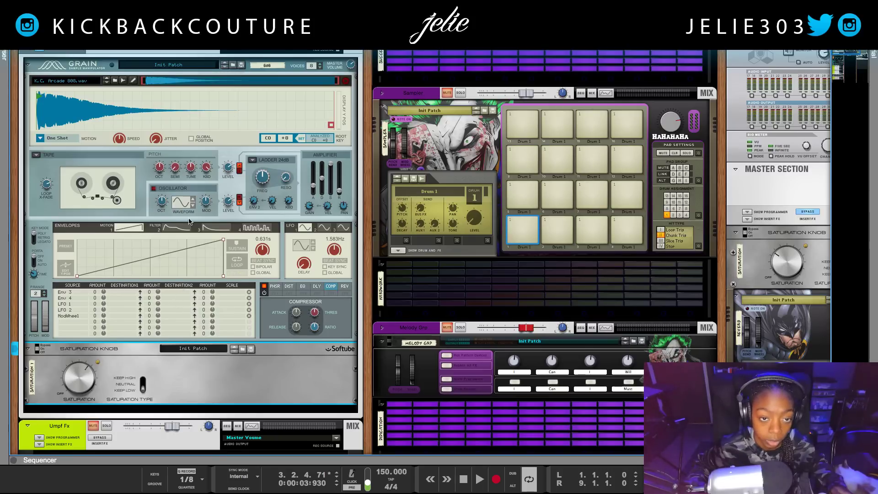
{"action": "scroll", "coordinate": [189, 221], "scroll_direction": "up", "scroll_amount": 1}
{"action": "scroll", "coordinate": [167, 280], "scroll_direction": "down", "scroll_amount": 2}
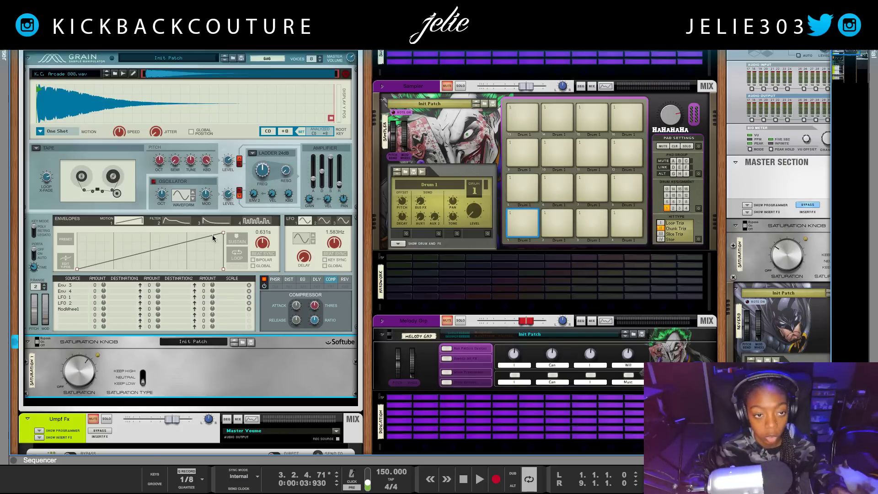
{"action": "key", "text": "Tab"}
{"action": "key", "text": "Tab"}
{"action": "scroll", "coordinate": [290, 164], "scroll_direction": "up", "scroll_amount": 4}
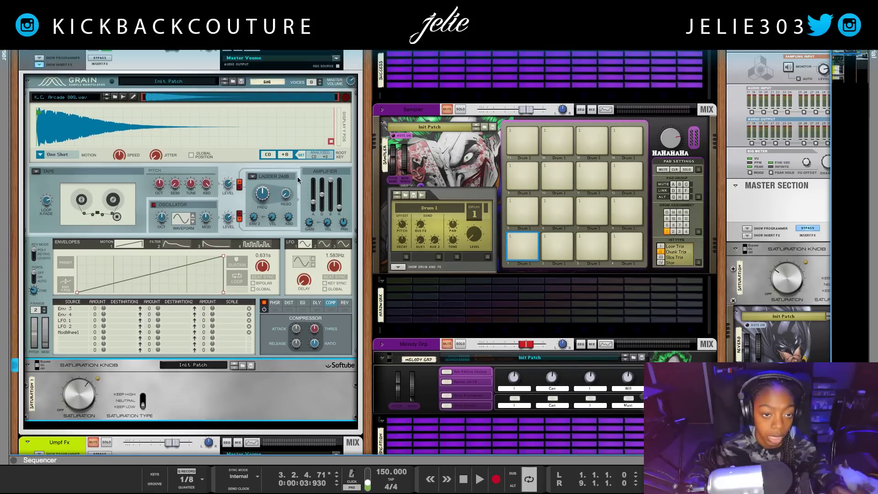
{"action": "key", "text": "Tab"}
{"action": "key", "text": "Tab"}
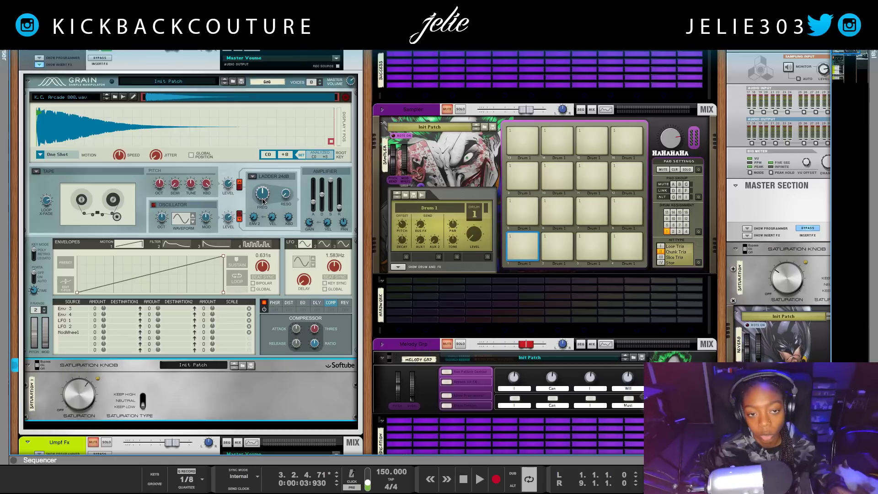
Step: Add Wavesfactory's Trackspacer25 effect after the Saturation Knob in the 808 channel
{"action": "scroll", "coordinate": [219, 370], "scroll_direction": "down", "scroll_amount": 2}
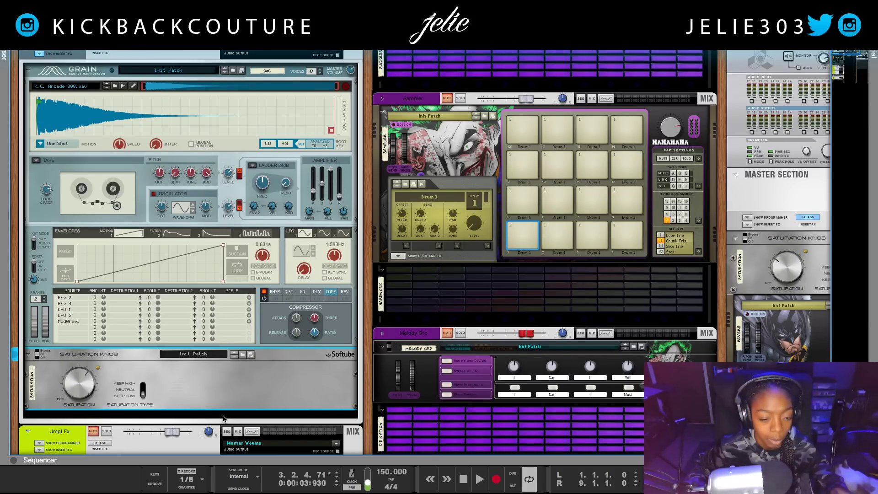
{"action": "right_click", "coordinate": [223, 417]}
{"action": "key", "text": "Escape"}
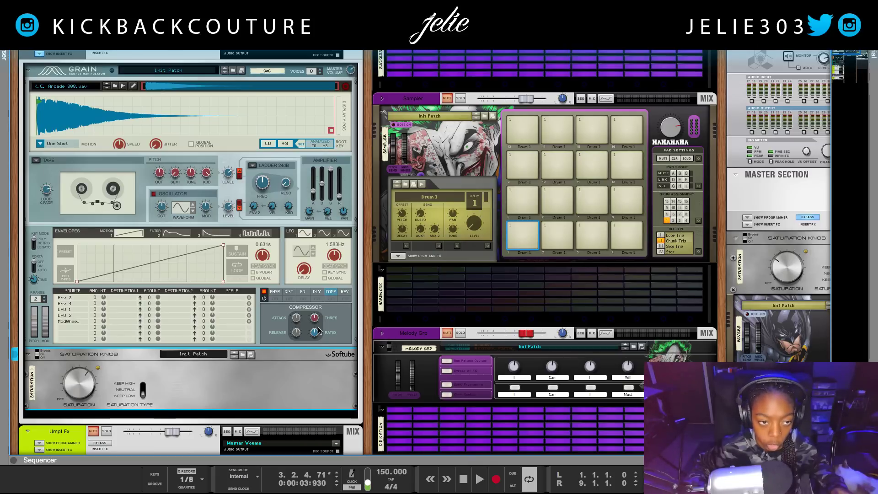
{"action": "scroll", "coordinate": [297, 387], "scroll_direction": "down", "scroll_amount": 1}
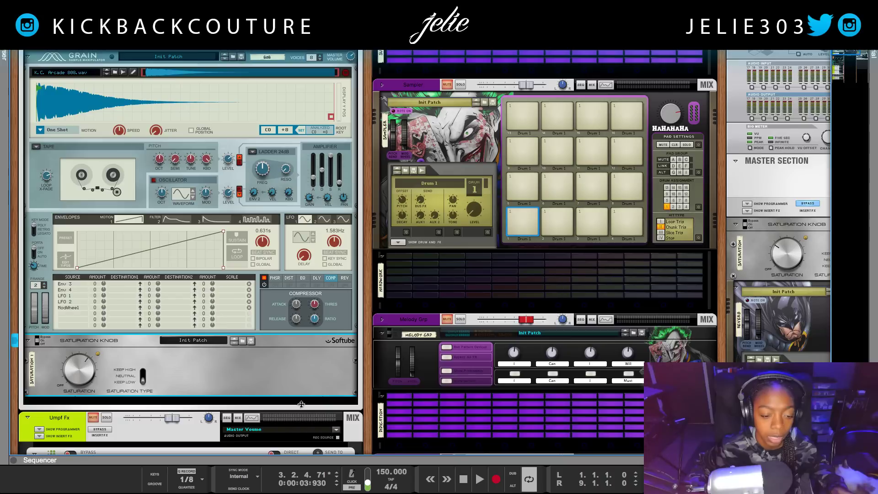
{"action": "right_click", "coordinate": [330, 403]}
{"action": "mouse_move", "coordinate": [412, 302]}
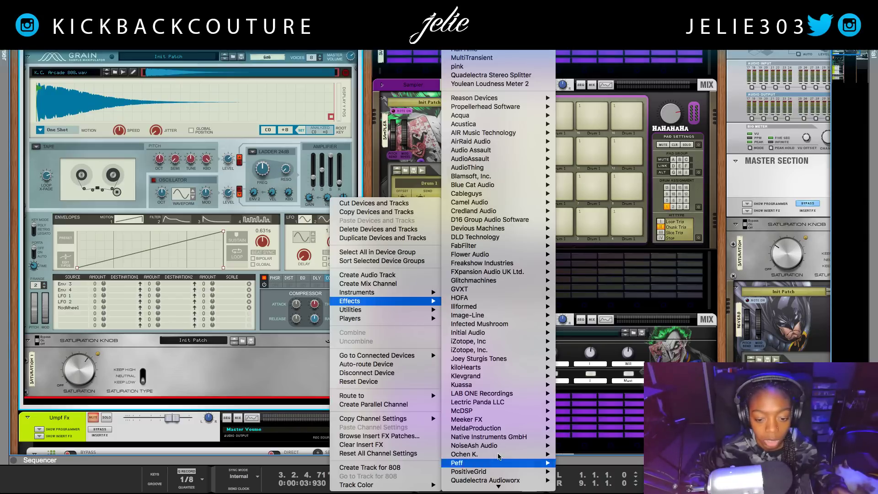
{"action": "scroll", "coordinate": [498, 457], "scroll_direction": "down", "scroll_amount": 5}
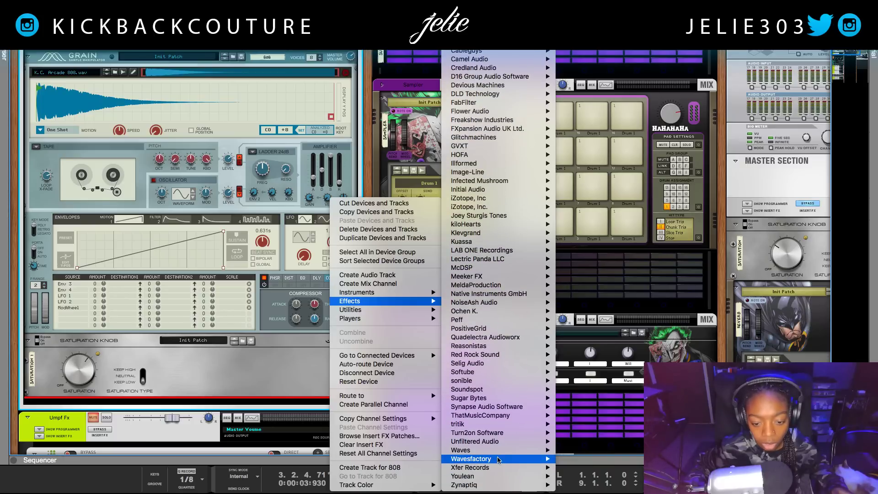
{"action": "mouse_move", "coordinate": [540, 459]}
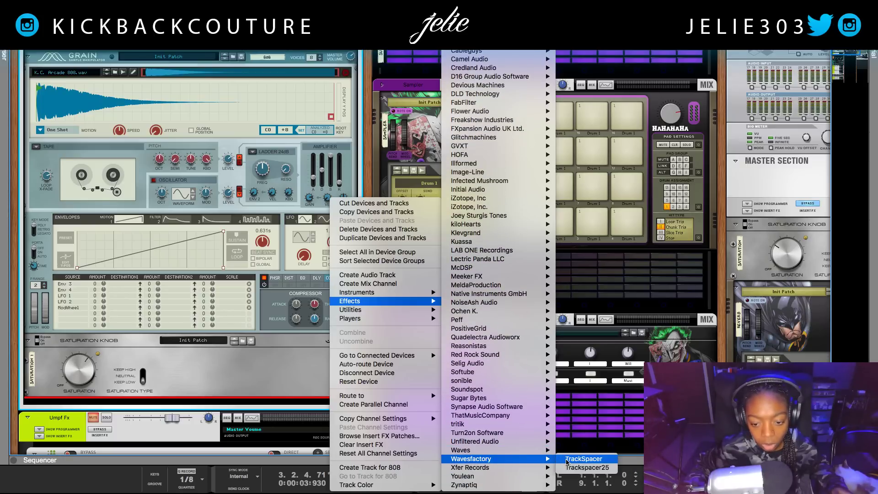
{"action": "left_click", "coordinate": [581, 468]}
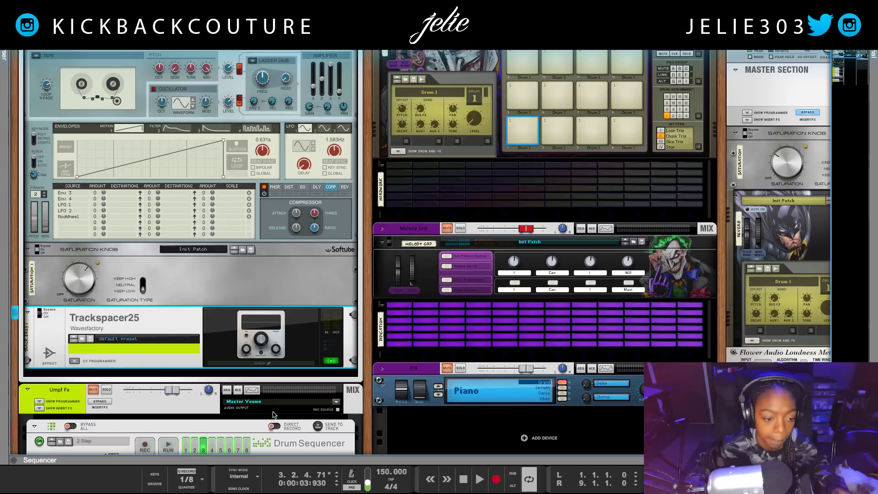
Step: Open Trackspacer25's plugin window, move it clear of the 808 devices and set it to stay open
{"action": "left_click", "coordinate": [267, 363]}
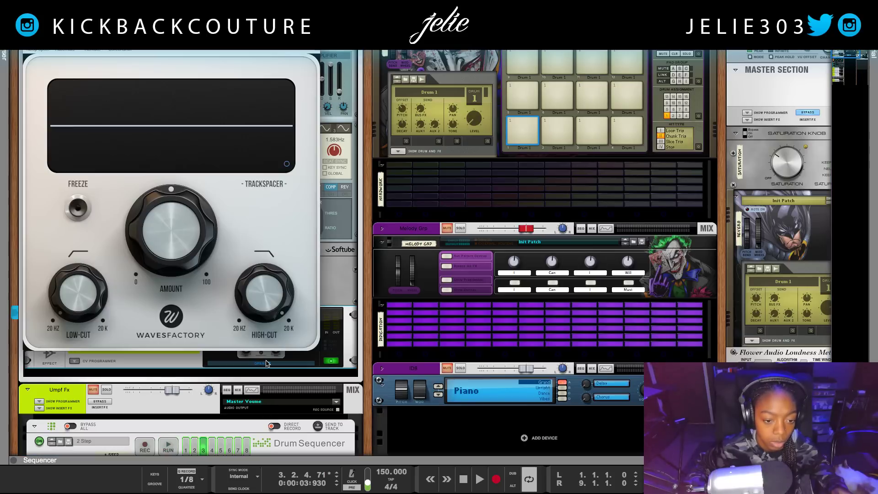
{"action": "left_click_drag", "start_coordinate": [160, 36], "coordinate": [572, 106]}
{"action": "left_click", "coordinate": [450, 111]}
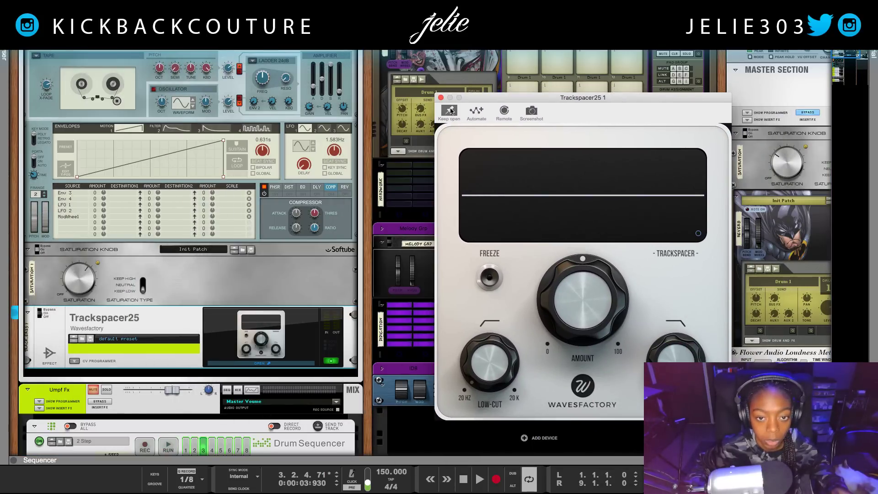
Step: On the rack's rear, expand Trackspacer25's CV programmer section and route the Kick mix channel's Parallel Output L into optional audio input 3
{"action": "key", "text": "Tab"}
{"action": "scroll", "coordinate": [338, 259], "scroll_direction": "down", "scroll_amount": 3}
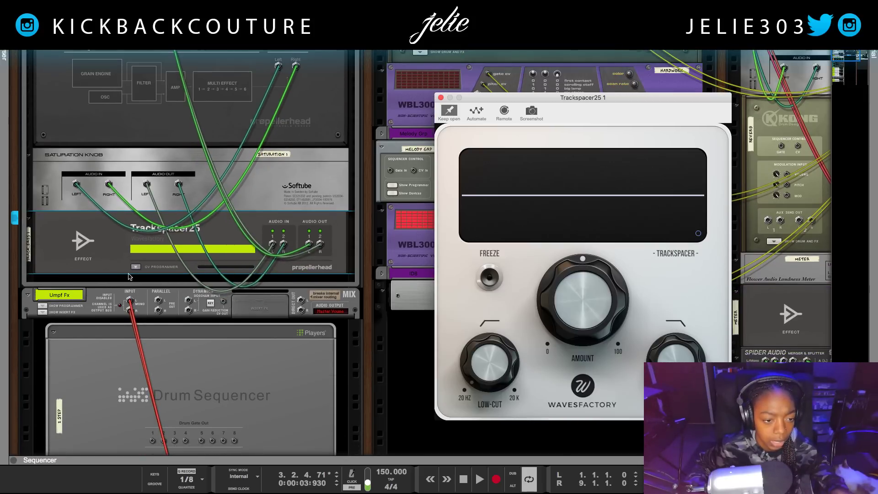
{"action": "left_click", "coordinate": [136, 267]}
{"action": "scroll", "coordinate": [156, 275], "scroll_direction": "down", "scroll_amount": 1}
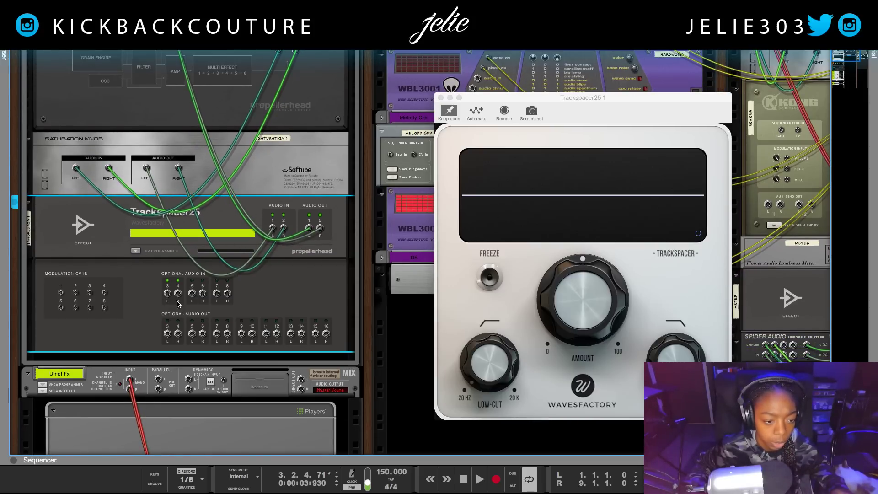
{"action": "left_click", "coordinate": [167, 294]}
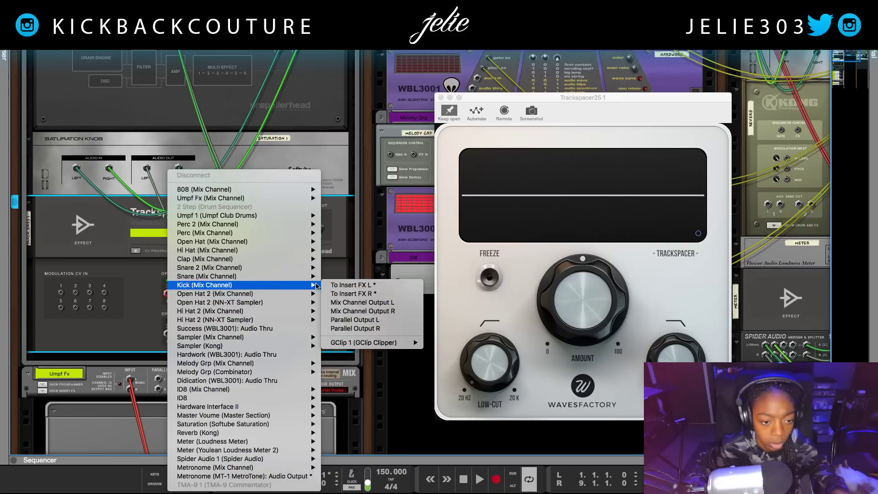
{"action": "mouse_move", "coordinate": [302, 285]}
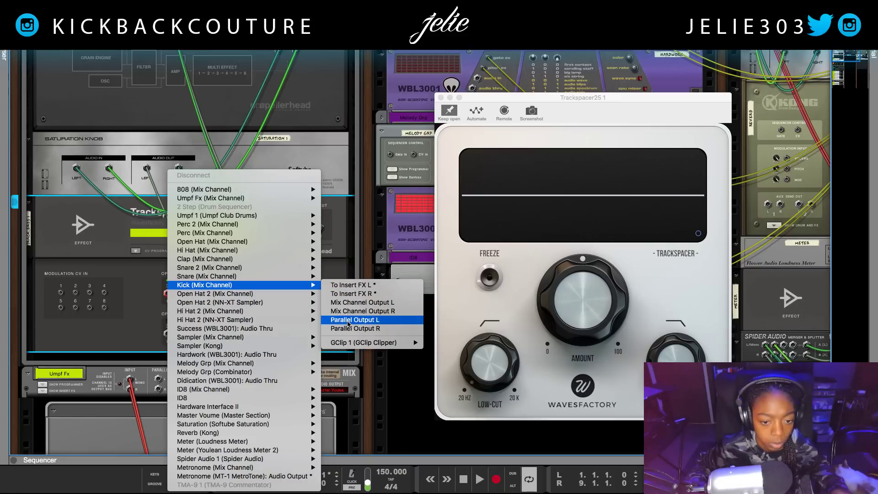
{"action": "left_click", "coordinate": [411, 311]}
{"action": "key", "text": "Tab"}
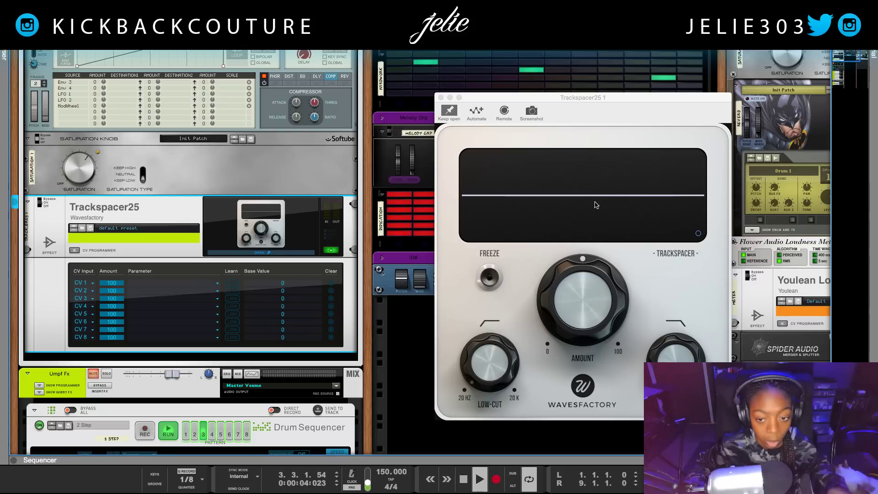
Step: Fine-tune Trackspacer25's Amount by ear while the kick and 808 play, and close its plugin window
{"action": "mouse_move", "coordinate": [596, 98]}
{"action": "left_mouse_down"}
{"action": "mouse_move", "coordinate": [454, 77]}
{"action": "mouse_move", "coordinate": [374, 99]}
{"action": "mouse_move", "coordinate": [391, 120]}
{"action": "left_mouse_up"}
{"action": "mouse_move", "coordinate": [341, 286]}
{"action": "left_click", "coordinate": [507, 258]}
{"action": "left_click", "coordinate": [507, 257]}
{"action": "left_click", "coordinate": [507, 258]}
{"action": "left_click", "coordinate": [507, 258]}
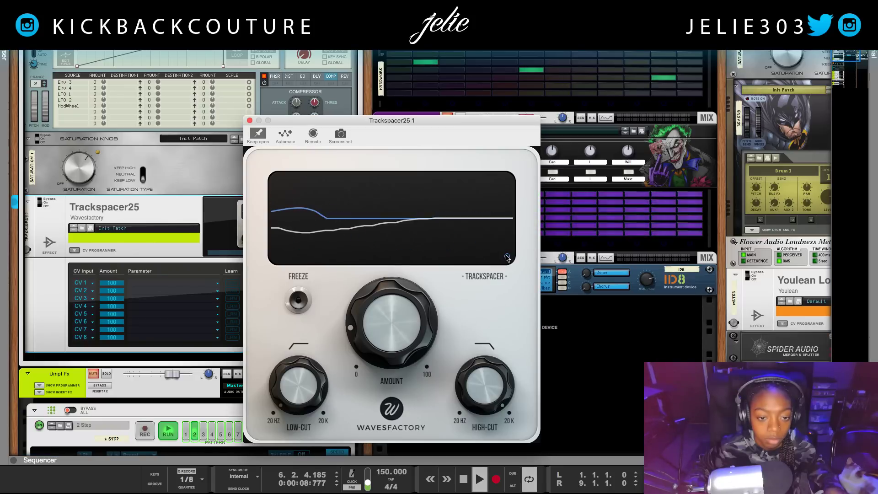
{"action": "left_click_drag", "start_coordinate": [406, 121], "coordinate": [388, 118]}
{"action": "mouse_move", "coordinate": [393, 332]}
{"action": "left_mouse_down"}
{"action": "mouse_move", "coordinate": [394, 306]}
{"action": "mouse_move", "coordinate": [383, 317]}
{"action": "left_mouse_up"}
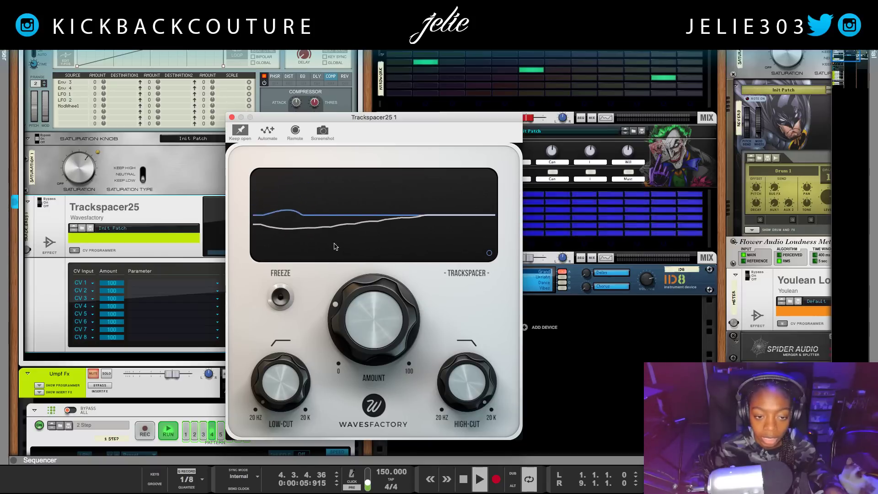
{"action": "mouse_move", "coordinate": [386, 348]}
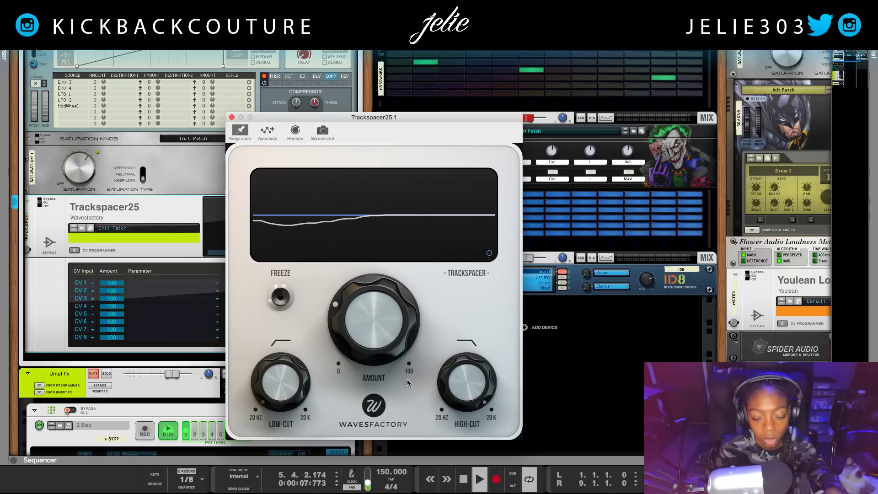
{"action": "left_click", "coordinate": [231, 117]}
Step: Solo the Snare mix channel so it plays together with the soloed Kick
{"action": "scroll", "coordinate": [277, 311], "scroll_direction": "up", "scroll_amount": 3}
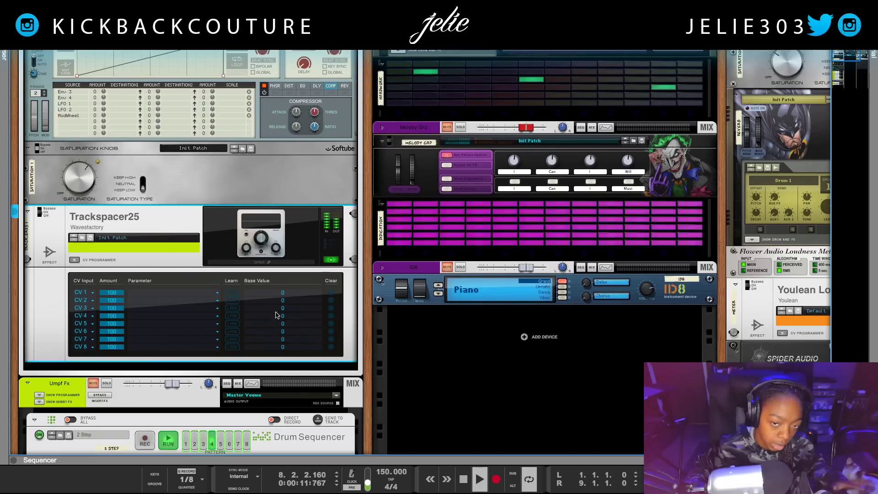
{"action": "scroll", "coordinate": [80, 384], "scroll_direction": "down", "scroll_amount": 15}
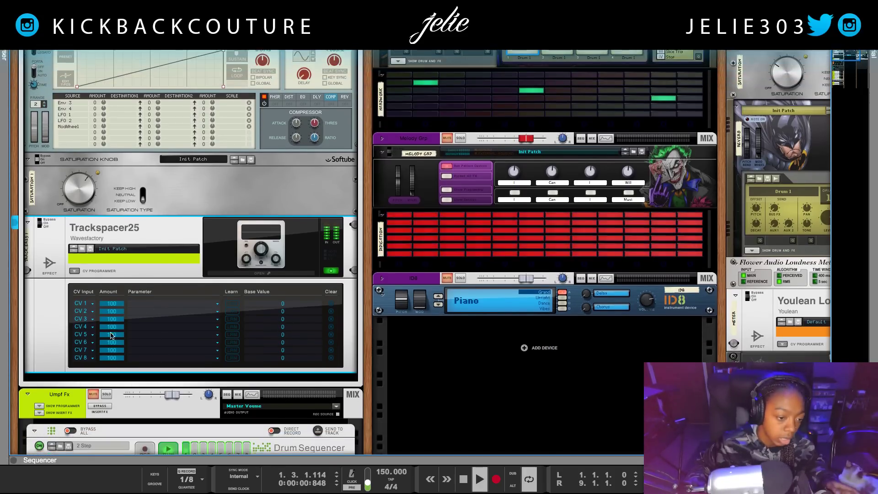
{"action": "scroll", "coordinate": [66, 405], "scroll_direction": "down", "scroll_amount": 6}
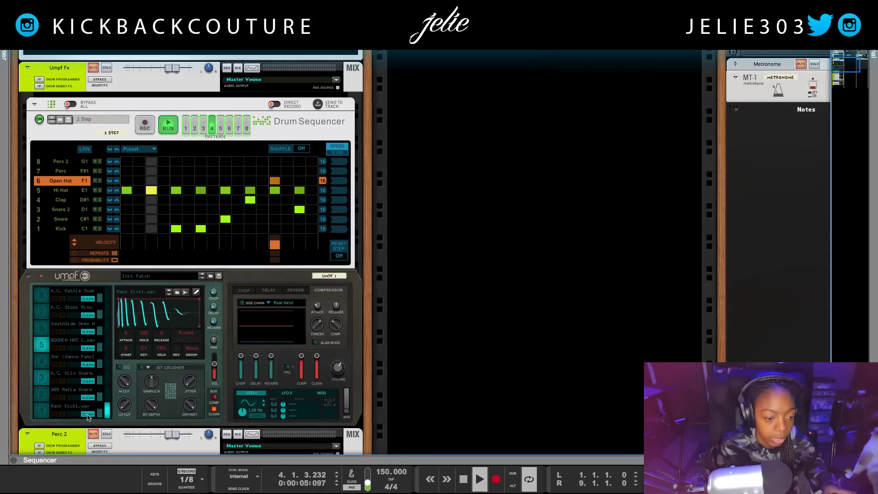
{"action": "scroll", "coordinate": [66, 406], "scroll_direction": "down", "scroll_amount": 15}
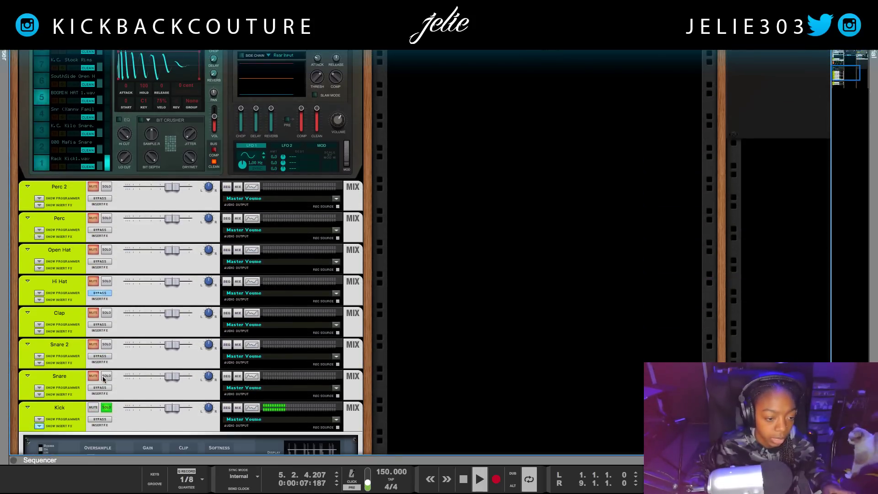
{"action": "left_click", "coordinate": [102, 376]}
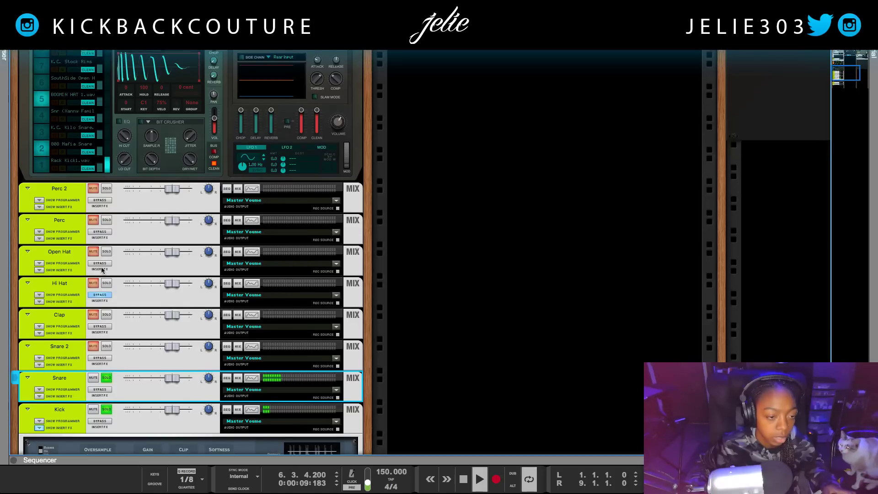
Step: Select drum 2, the 808 Mafia Snare, in Umpf and fine-tune its volume by ear against the kick
{"action": "left_click", "coordinate": [106, 152]}
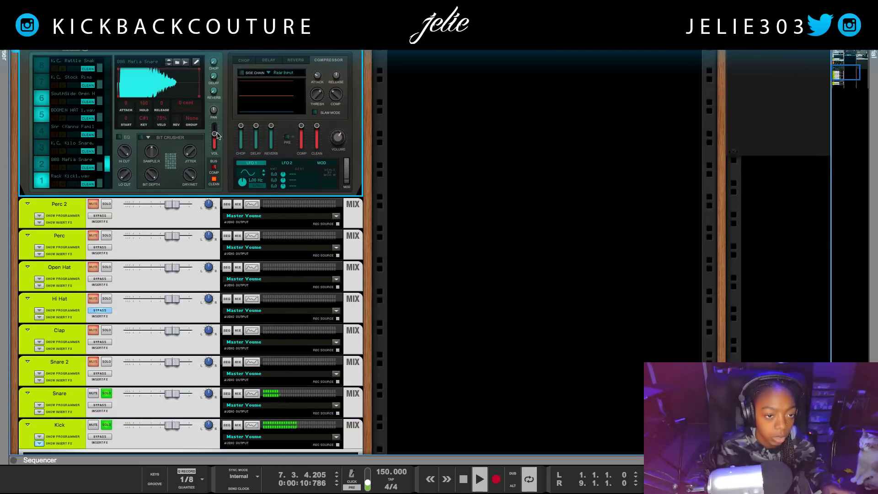
{"action": "left_click_drag", "start_coordinate": [215, 135], "coordinate": [215, 140]}
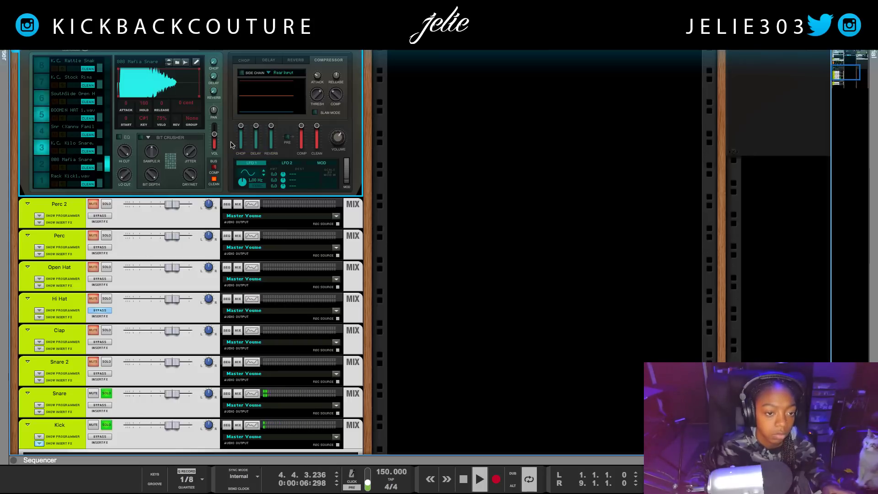
{"action": "scroll", "coordinate": [217, 138], "scroll_direction": "up", "scroll_amount": 3}
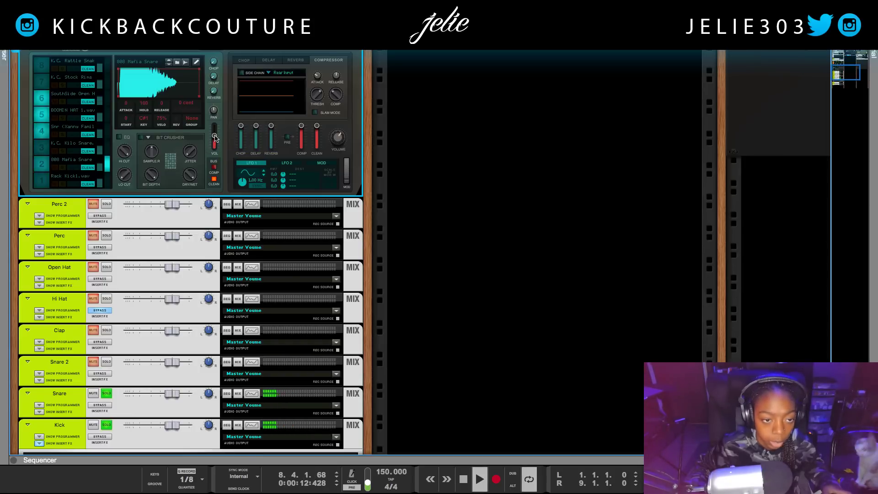
{"action": "scroll", "coordinate": [217, 138], "scroll_direction": "down", "scroll_amount": 1}
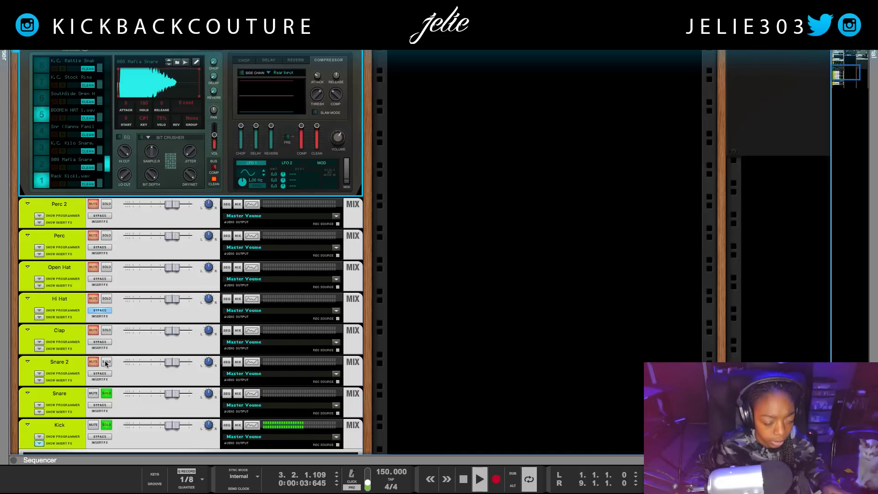
Step: Turn on the high-pass filter for the Snare channel in the Spectrum EQ and close the EQ window
{"action": "left_click", "coordinate": [63, 409]}
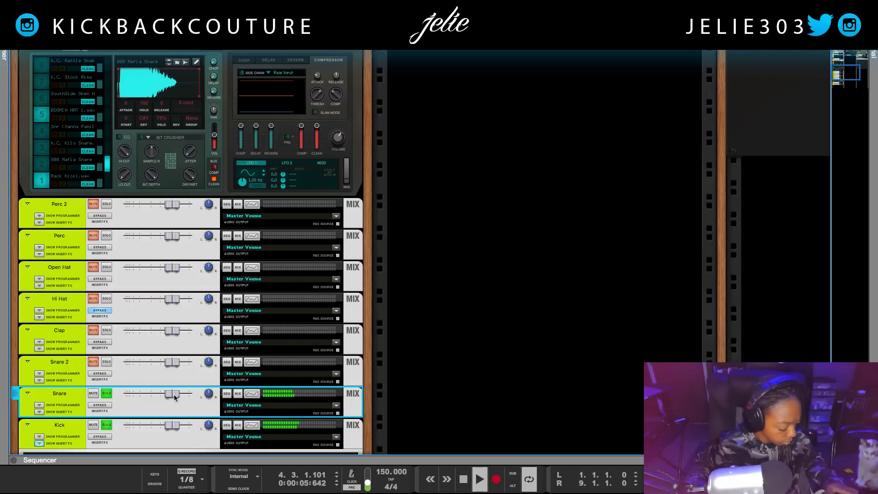
{"action": "left_click", "coordinate": [252, 394]}
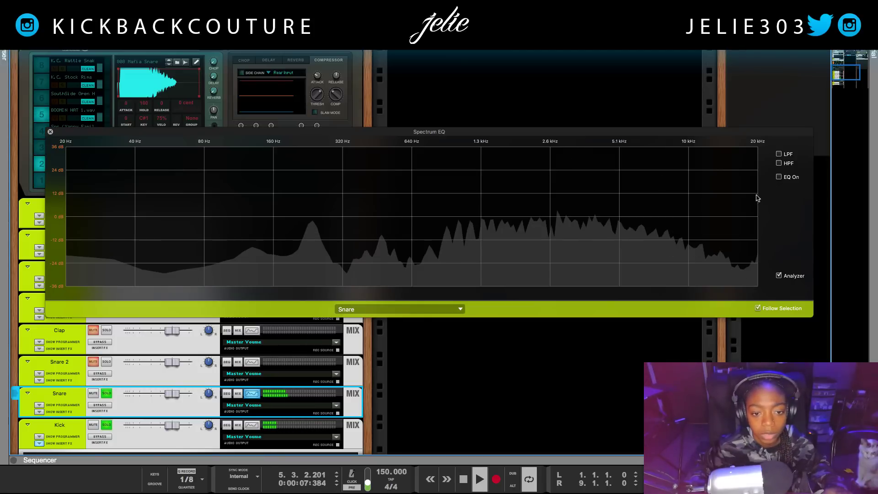
{"action": "left_click", "coordinate": [779, 163]}
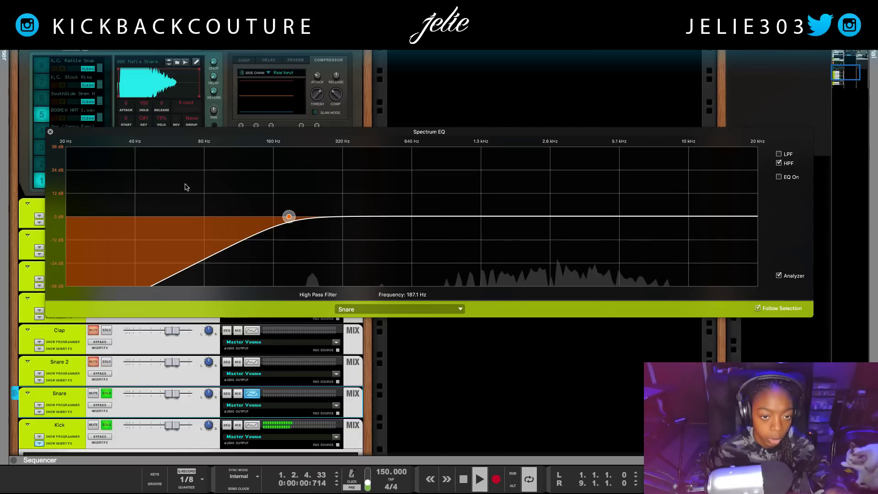
{"action": "left_click", "coordinate": [50, 132]}
Step: Solo the Snare 2 channel and select drum 3, the K.C. Kilo Snare, in Umpf to check its level
{"action": "left_click", "coordinate": [69, 377]}
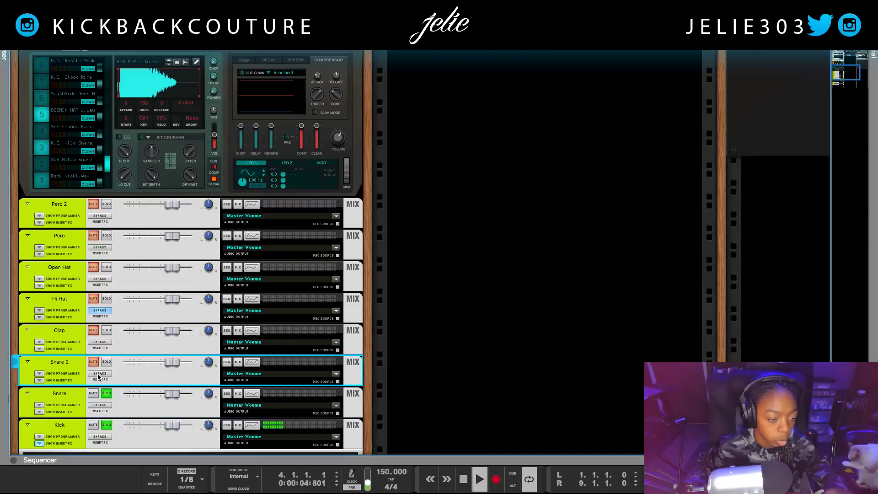
{"action": "left_click", "coordinate": [106, 362]}
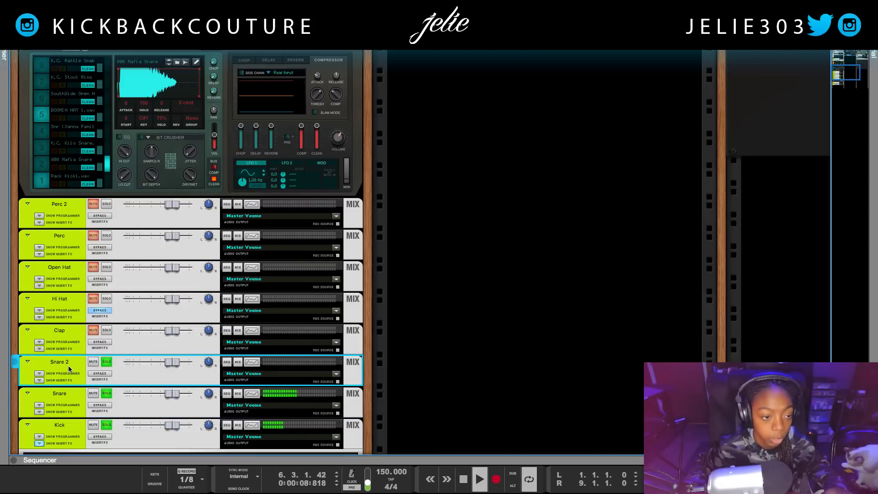
{"action": "left_click", "coordinate": [108, 154]}
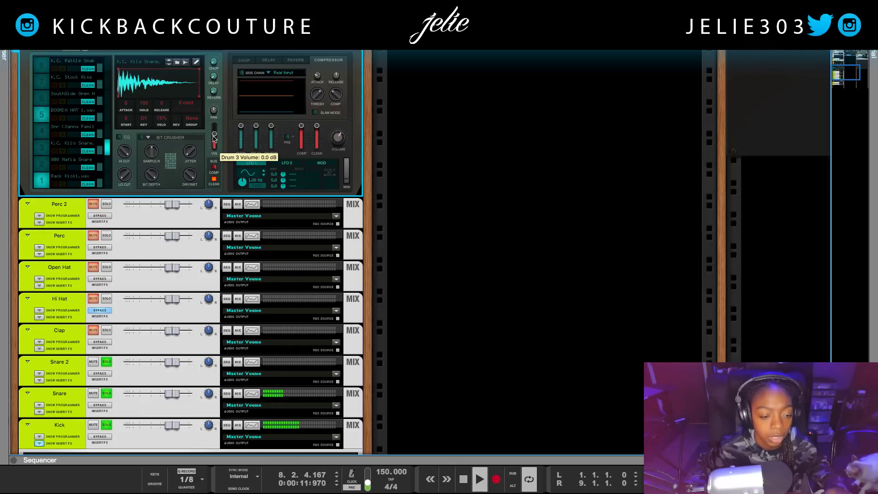
Step: Turn on the high-pass filter for the Snare 2 channel in the Spectrum EQ and close the EQ window
{"action": "key", "text": "super+e"}
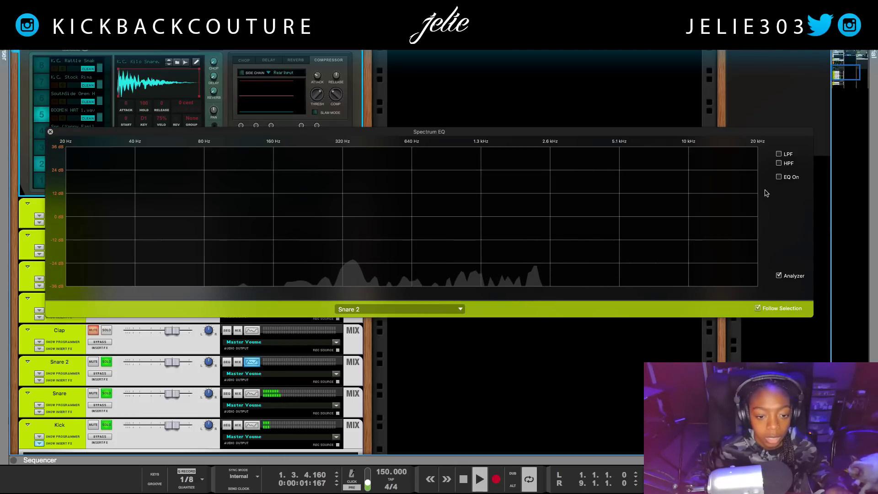
{"action": "left_click", "coordinate": [779, 164]}
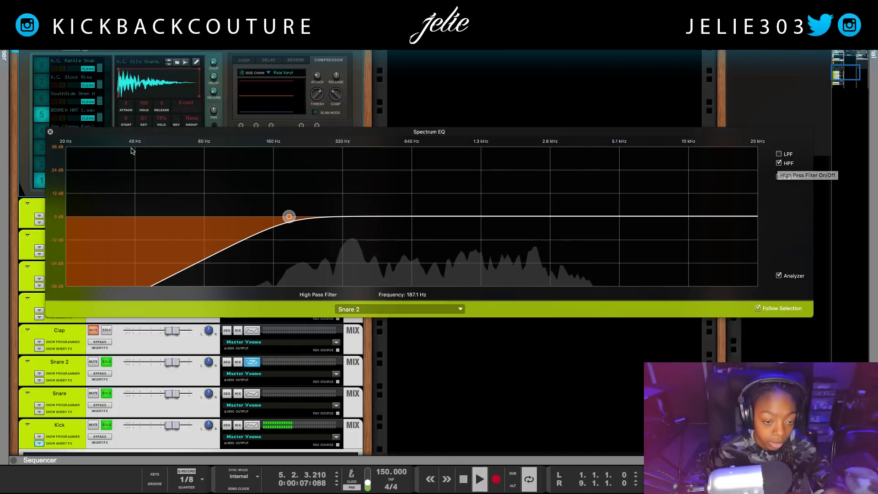
{"action": "left_click", "coordinate": [51, 132]}
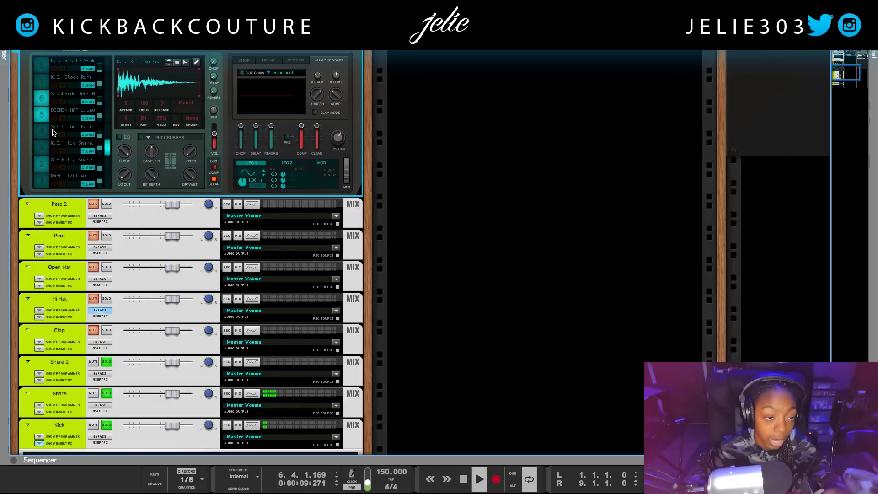
Step: Solo the Clap channel and rename it Snare 3
{"action": "left_click", "coordinate": [107, 330]}
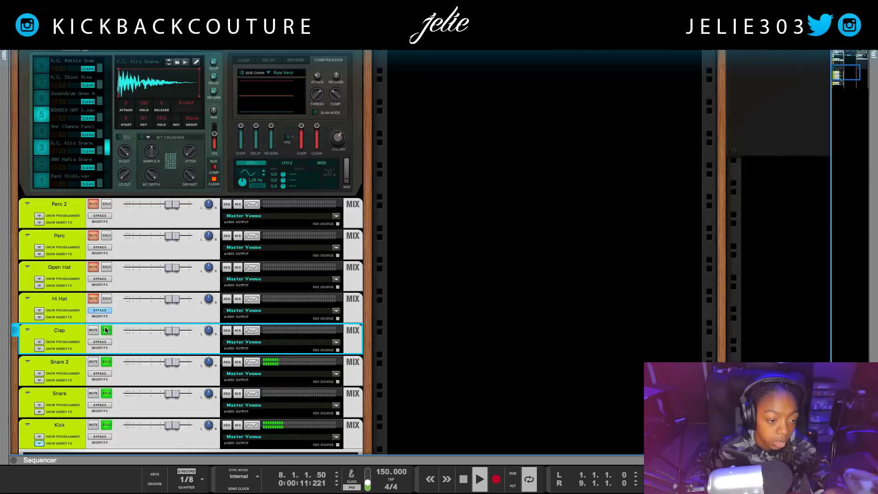
{"action": "double_click", "coordinate": [64, 332]}
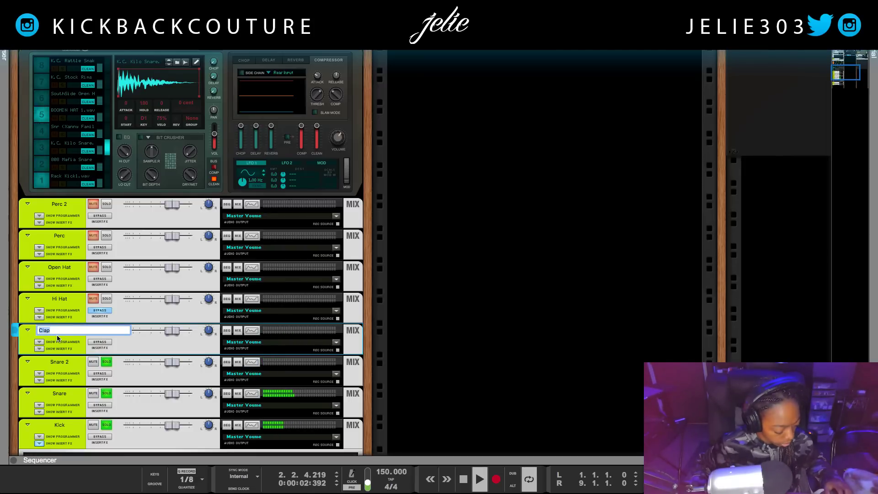
{"action": "type", "text": "Snare 3"}
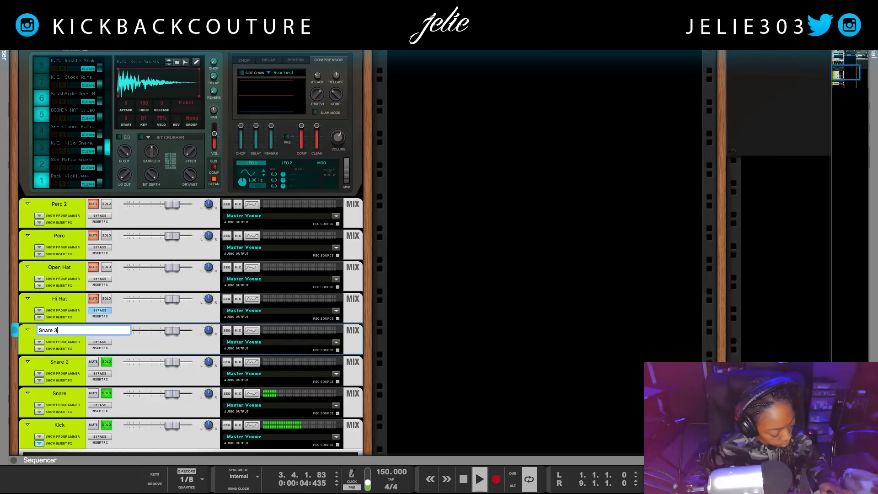
{"action": "key", "text": "Return"}
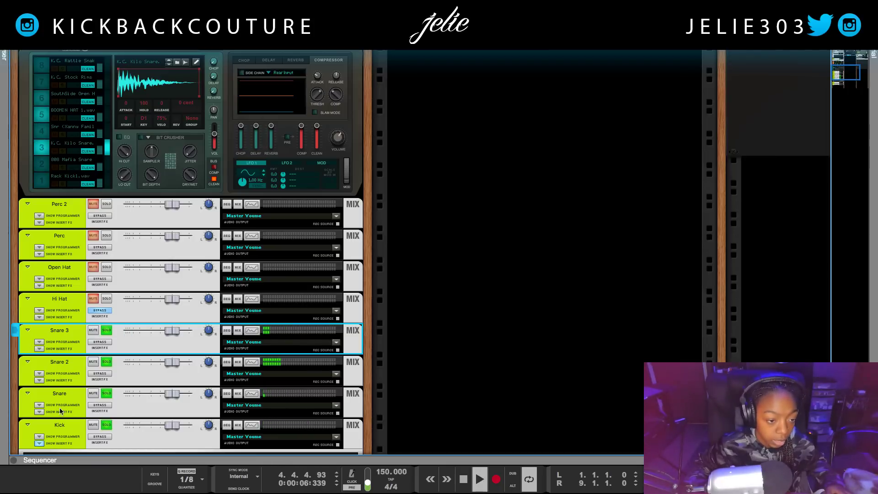
Step: Select drum 4 in Umpf, lower its volume by ear and pitch it to -281 cents
{"action": "left_click", "coordinate": [109, 134]}
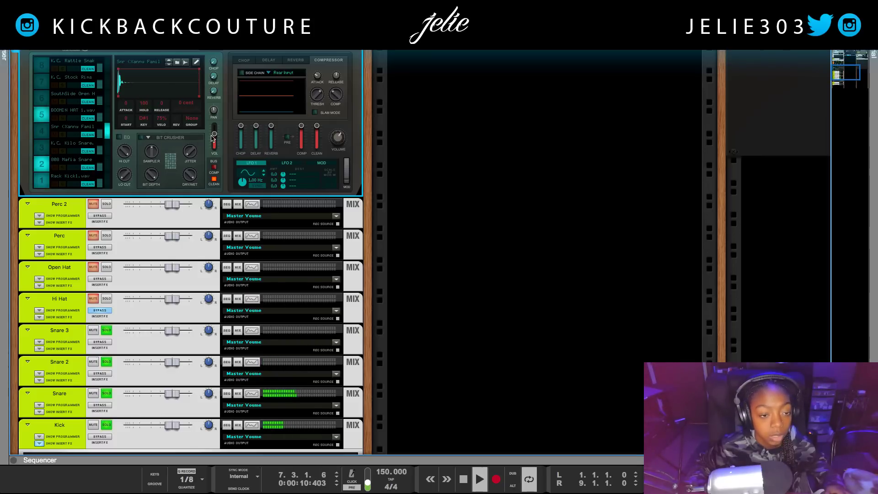
{"action": "mouse_move", "coordinate": [214, 138]}
{"action": "left_click_drag", "start_coordinate": [214, 138], "coordinate": [215, 141]}
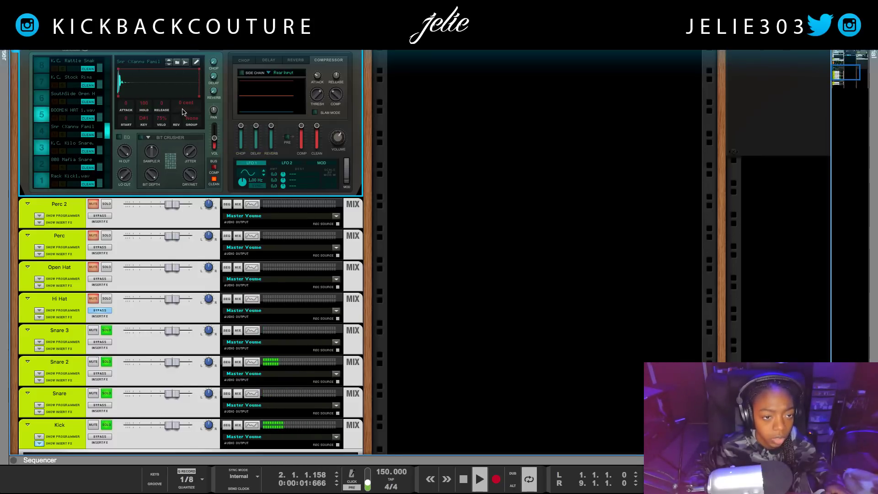
{"action": "scroll", "coordinate": [215, 104], "scroll_direction": "up", "scroll_amount": 1}
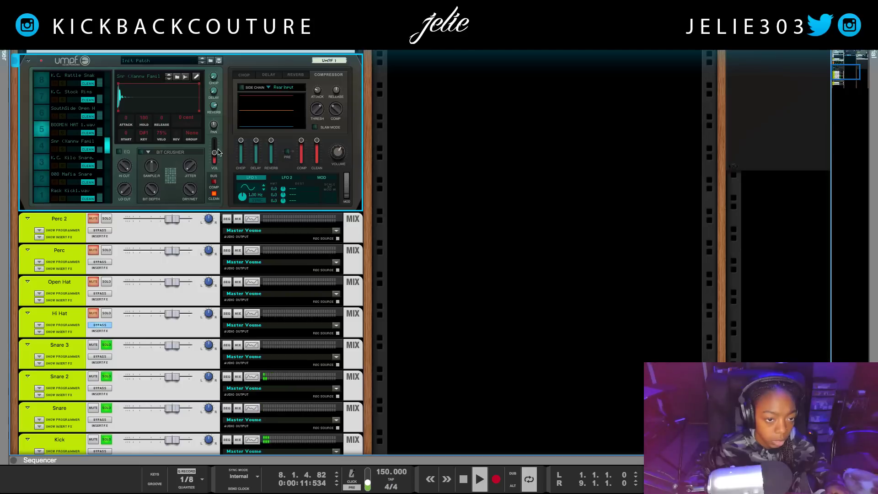
{"action": "mouse_move", "coordinate": [215, 150]}
{"action": "left_click_drag", "start_coordinate": [216, 150], "coordinate": [217, 156]}
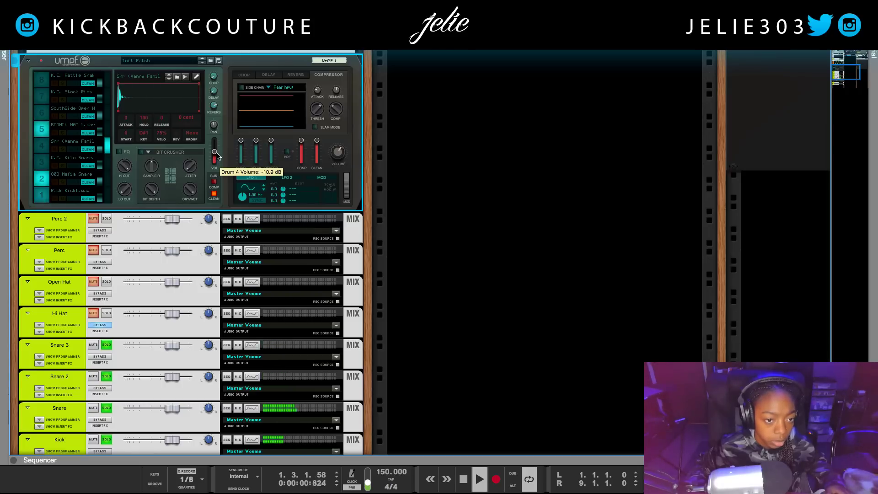
{"action": "left_click_drag", "start_coordinate": [185, 121], "coordinate": [185, 124]}
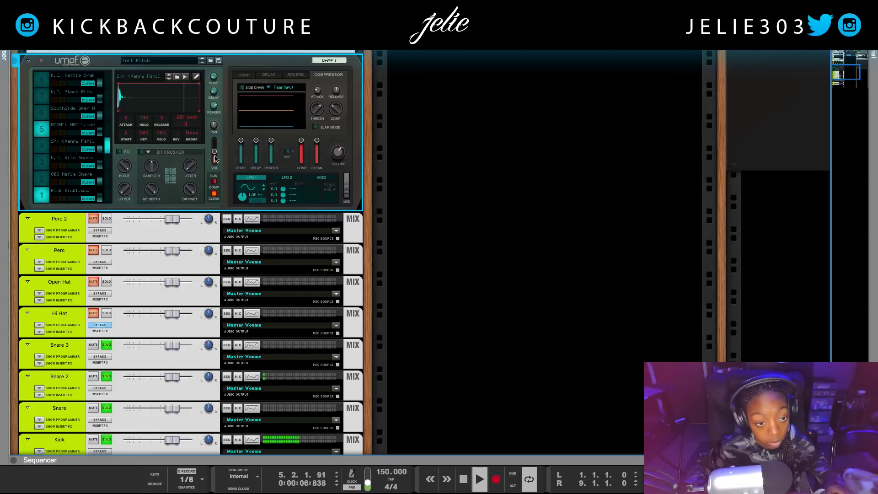
{"action": "mouse_move", "coordinate": [216, 156]}
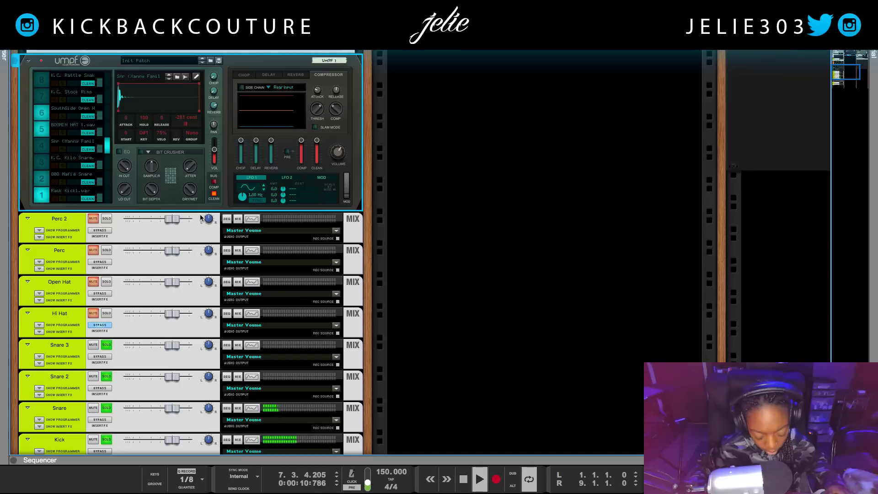
Step: Solo the Hi Hat channel, select drum 5 in Umpf and take the channel's insert effects out of bypass
{"action": "left_click", "coordinate": [106, 314]}
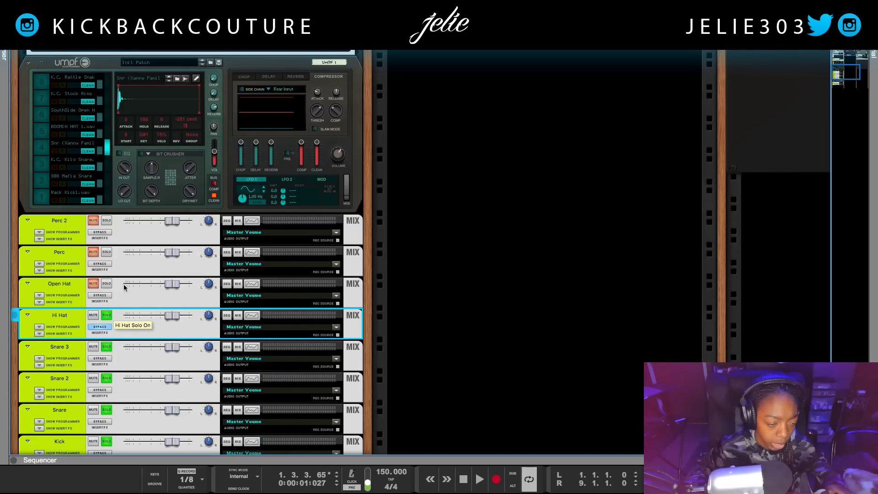
{"action": "scroll", "coordinate": [141, 349], "scroll_direction": "up", "scroll_amount": 2}
{"action": "scroll", "coordinate": [95, 287], "scroll_direction": "up", "scroll_amount": 3}
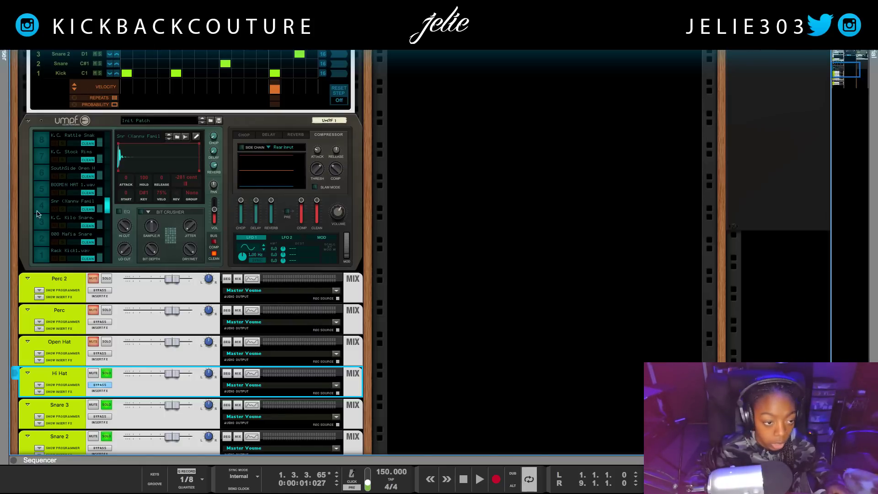
{"action": "left_click", "coordinate": [42, 188]}
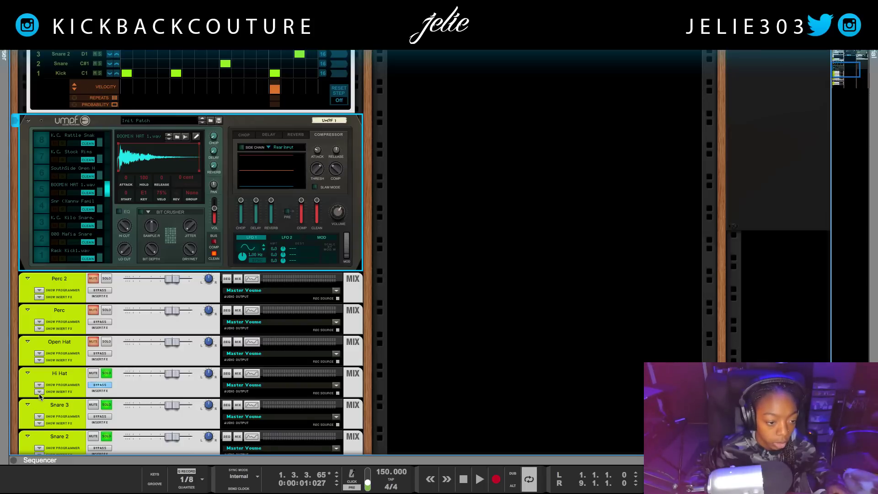
{"action": "left_click", "coordinate": [97, 389]}
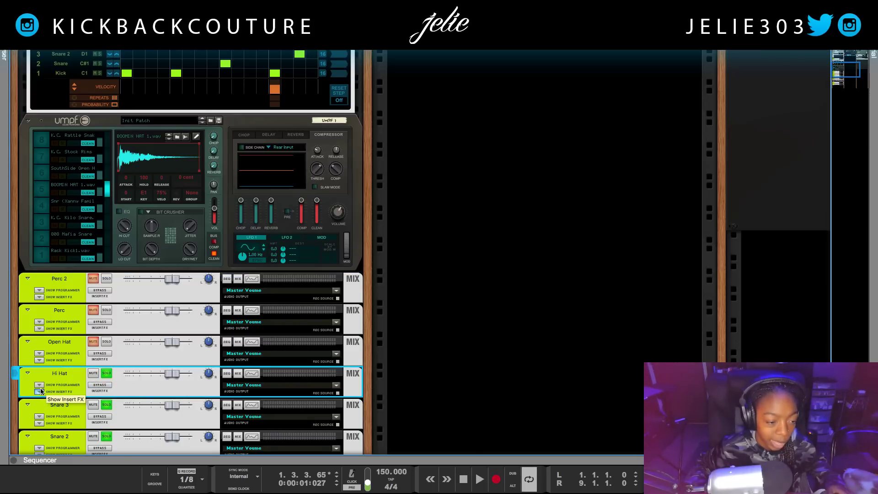
Step: Show the Hi Hat channel's insert effects and play the beat to hear the hat through HalfTime
{"action": "left_click", "coordinate": [40, 392]}
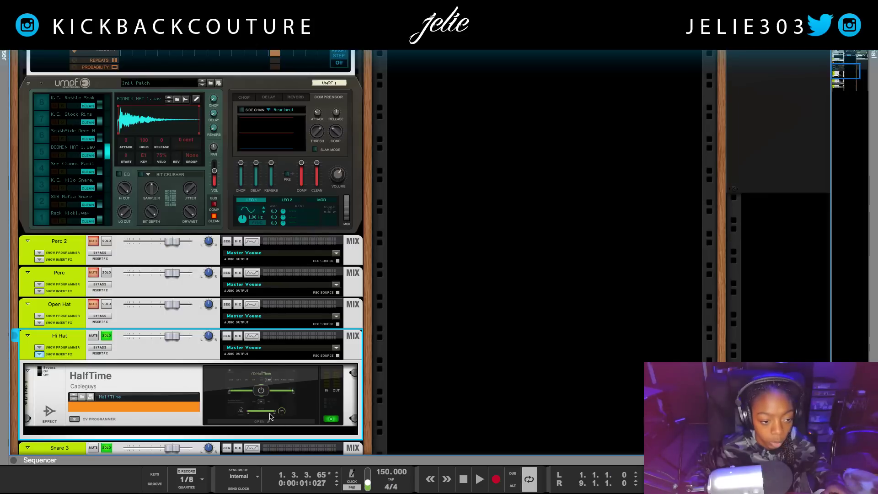
{"action": "key", "text": "space"}
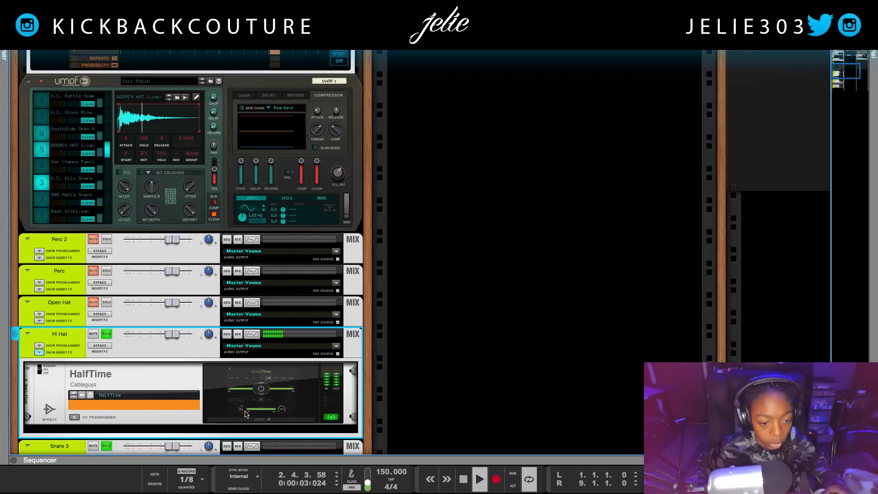
{"action": "scroll", "coordinate": [224, 411], "scroll_direction": "down", "scroll_amount": 2}
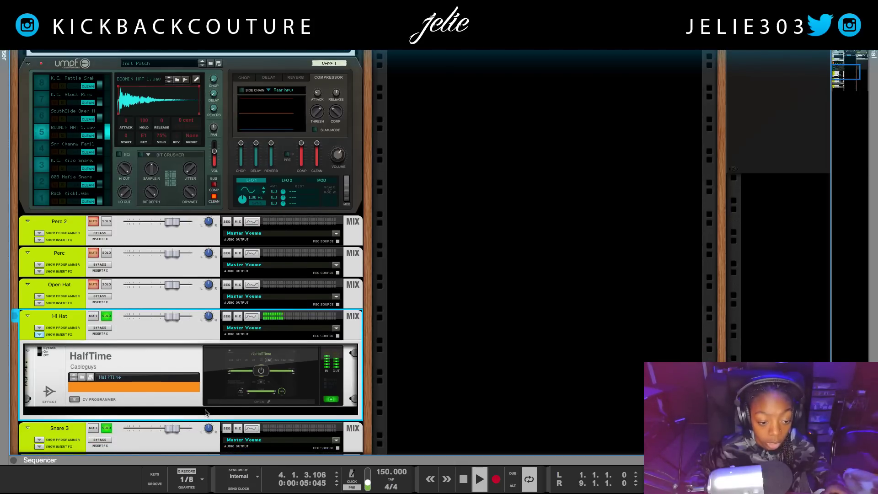
{"action": "key", "text": "space"}
Step: Assign Umpf's LFO 1 to drum 5's pitch, apply a small modulation amount and start playback
{"action": "scroll", "coordinate": [97, 146], "scroll_direction": "up", "scroll_amount": 2}
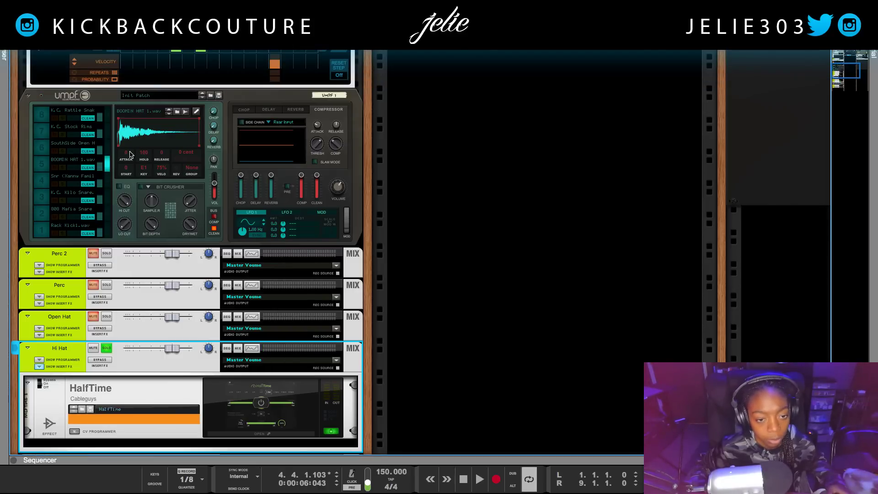
{"action": "left_click", "coordinate": [305, 226]}
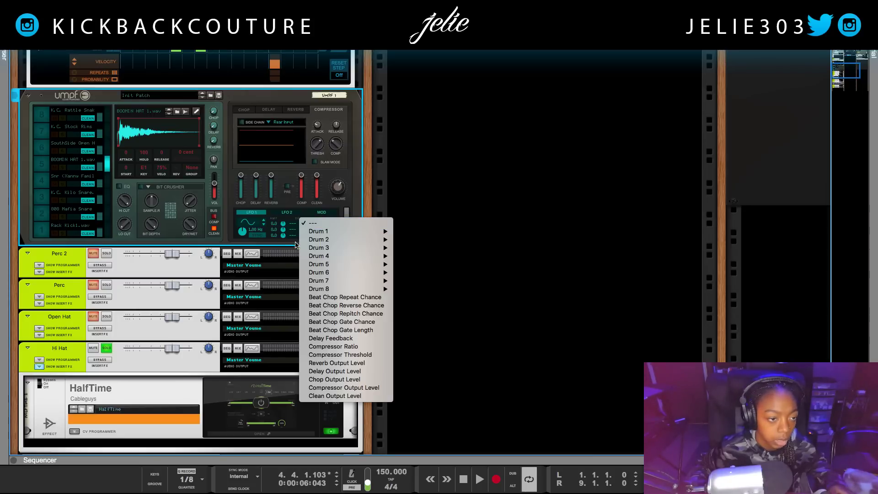
{"action": "mouse_move", "coordinate": [305, 240]}
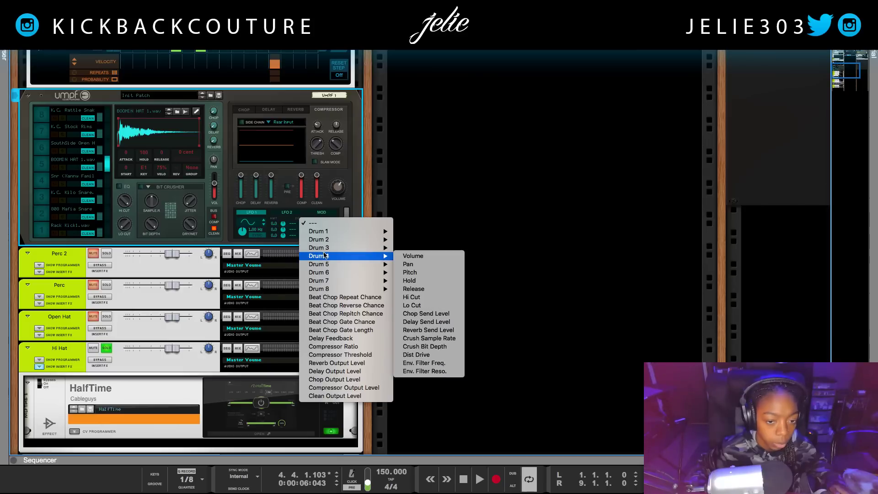
{"action": "mouse_move", "coordinate": [330, 264]}
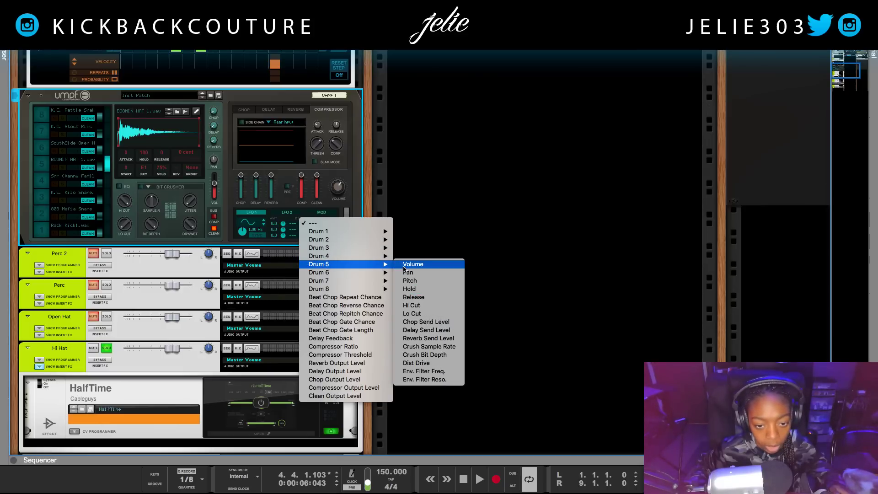
{"action": "left_click", "coordinate": [423, 282]}
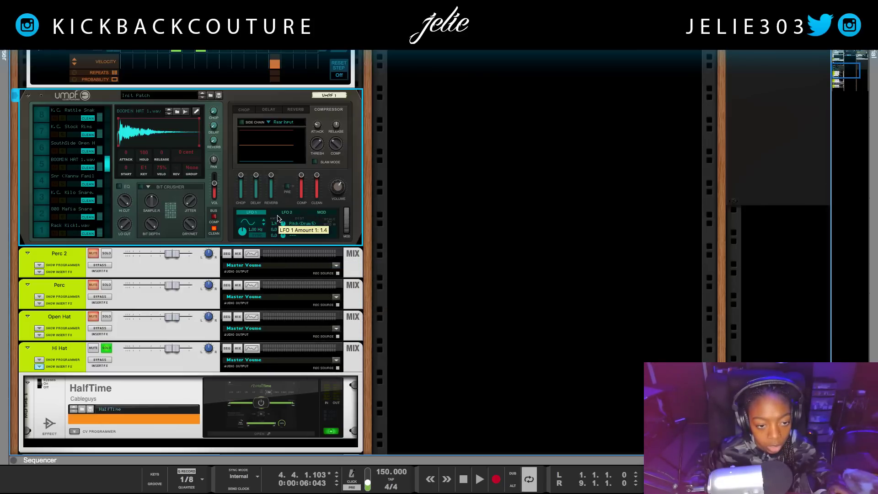
{"action": "left_click_drag", "start_coordinate": [278, 218], "coordinate": [280, 208]}
{"action": "key", "text": "space"}
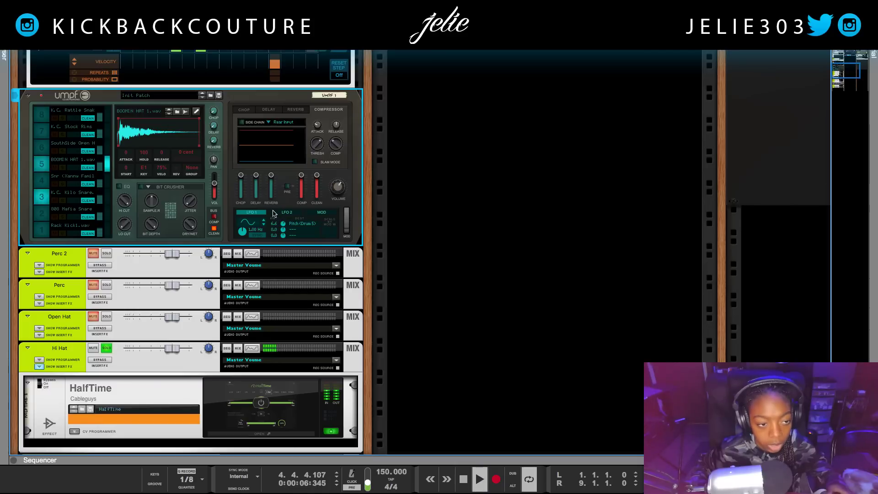
Step: With drum 5 soloed and the Hi Hat insert effects bypassed, raise the LFO 1 pitch amount to 64
{"action": "left_click", "coordinate": [64, 169]}
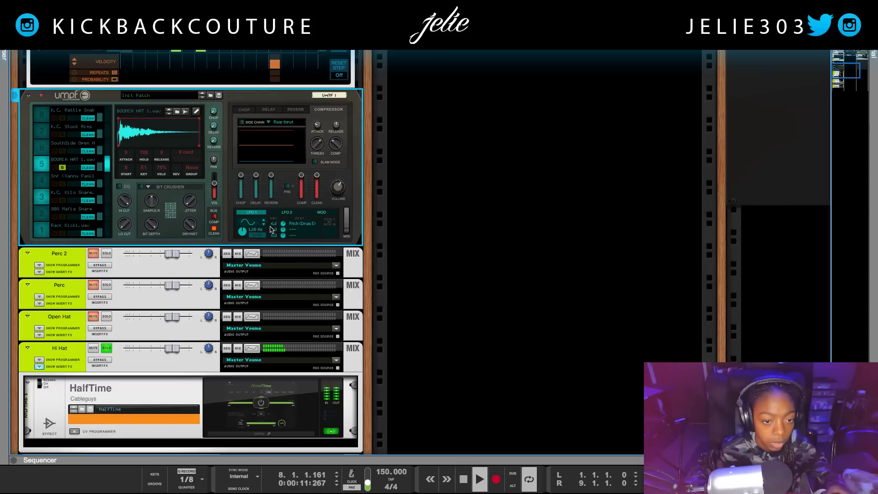
{"action": "left_click", "coordinate": [111, 366]}
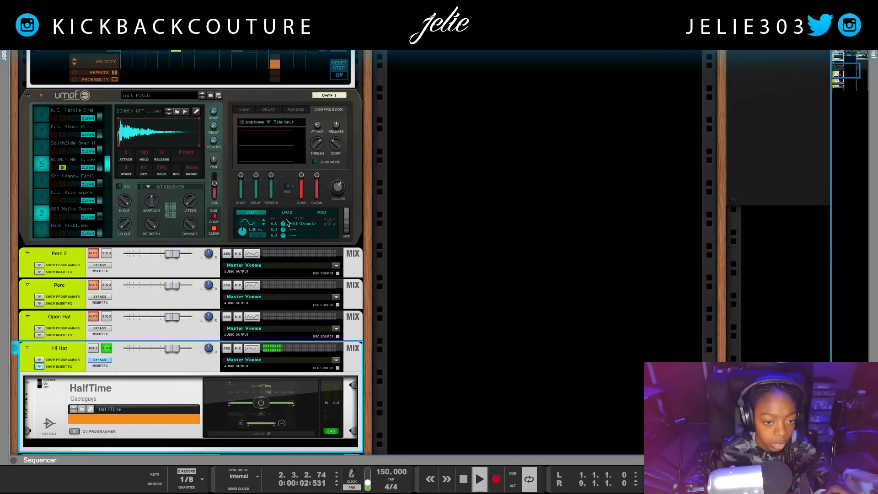
{"action": "left_click_drag", "start_coordinate": [287, 223], "coordinate": [281, 198]}
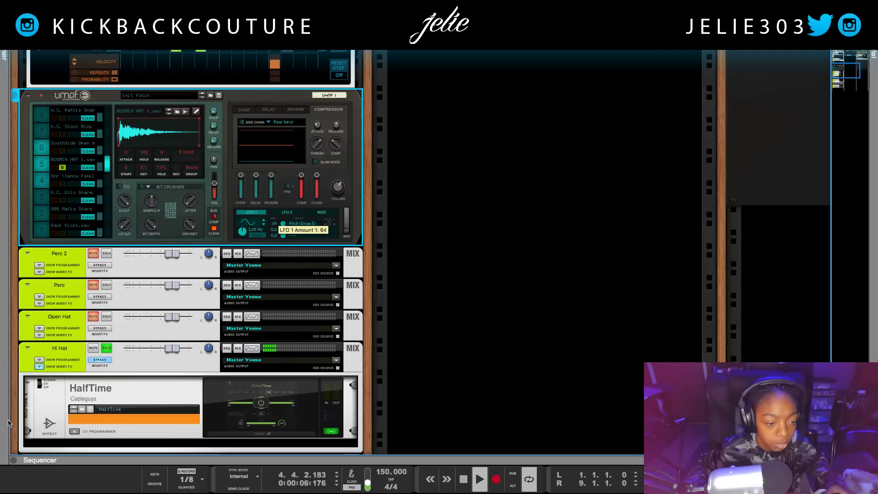
Step: Add a PH-90 Phaser from the Reason Devices effects to the Hi Hat channel's inserts
{"action": "scroll", "coordinate": [69, 412], "scroll_direction": "down", "scroll_amount": 1}
{"action": "right_click", "coordinate": [94, 428]}
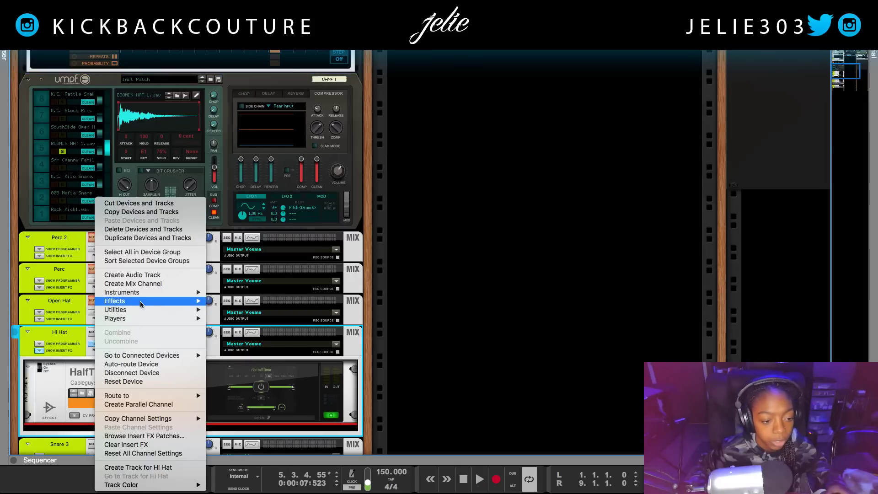
{"action": "mouse_move", "coordinate": [129, 312]}
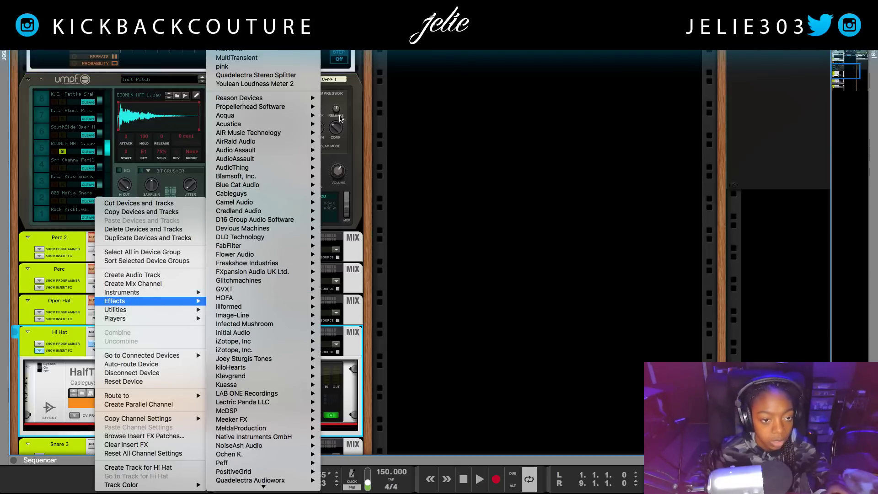
{"action": "mouse_move", "coordinate": [248, 101]}
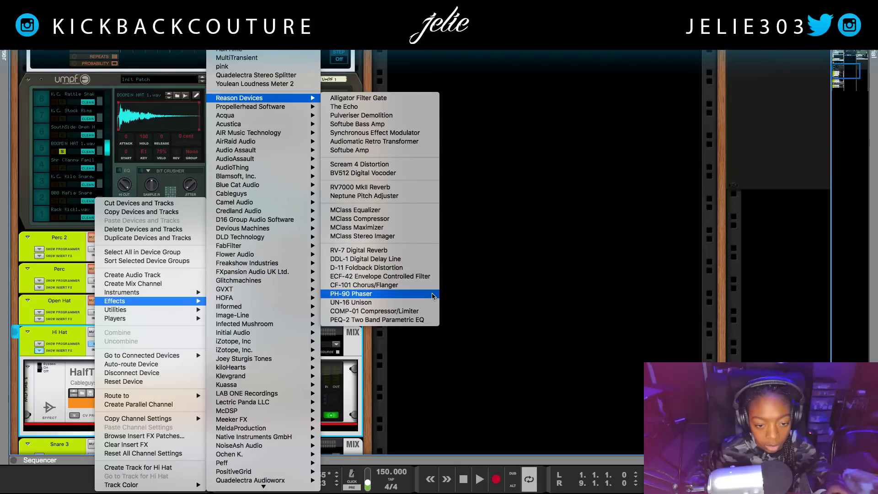
{"action": "left_click", "coordinate": [354, 294]}
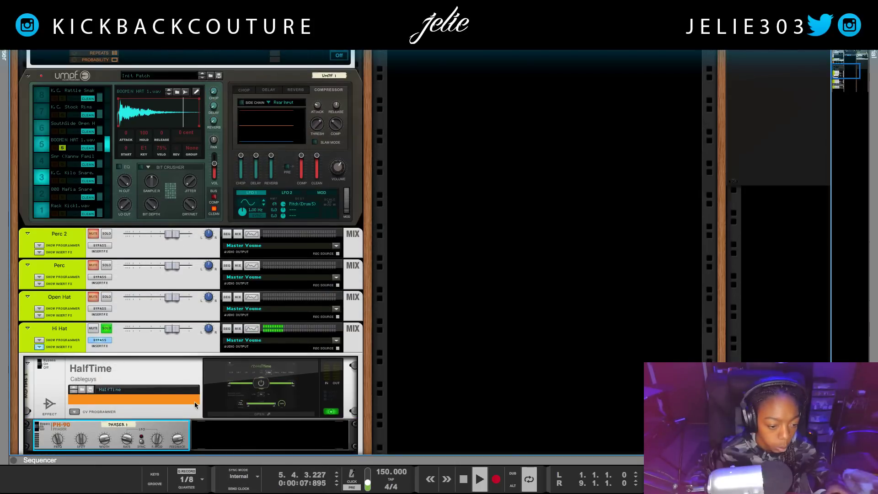
{"action": "scroll", "coordinate": [183, 427], "scroll_direction": "down", "scroll_amount": 1}
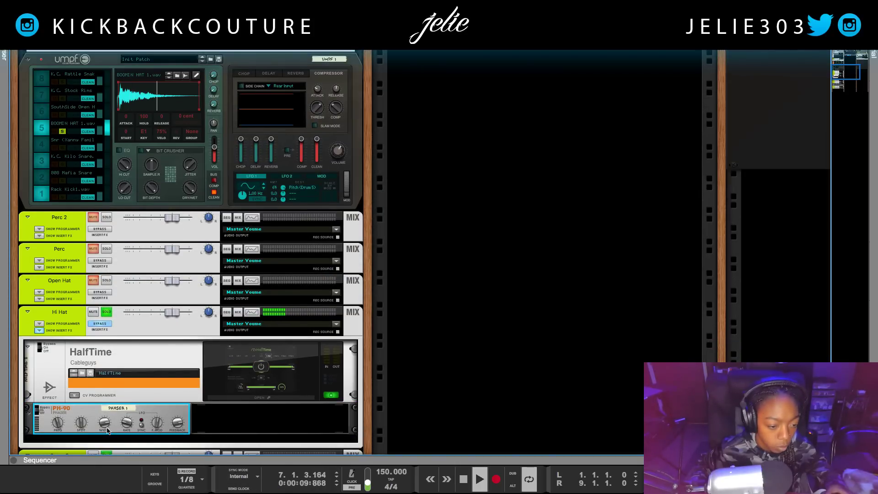
Step: Take the Hi Hat inserts out of bypass and move the PH-90 Phaser above HalfTime in the effect chain
{"action": "left_click_drag", "start_coordinate": [100, 428], "coordinate": [115, 372]}
{"action": "left_click", "coordinate": [26, 359]}
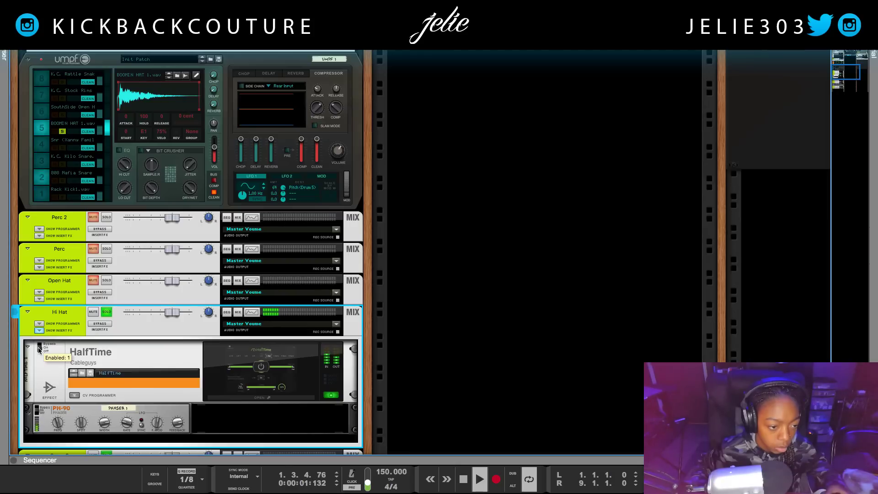
{"action": "left_click", "coordinate": [124, 401]}
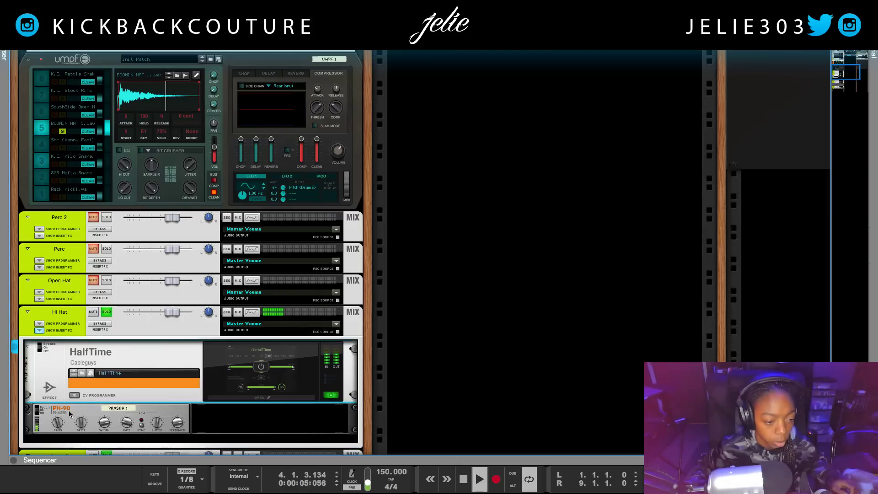
{"action": "left_click_drag", "start_coordinate": [70, 414], "coordinate": [196, 436]}
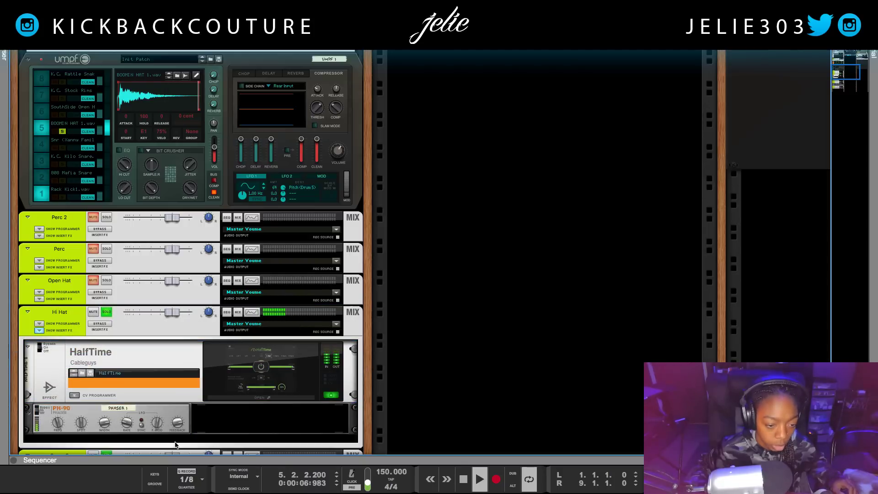
{"action": "left_click_drag", "start_coordinate": [191, 403], "coordinate": [152, 355]}
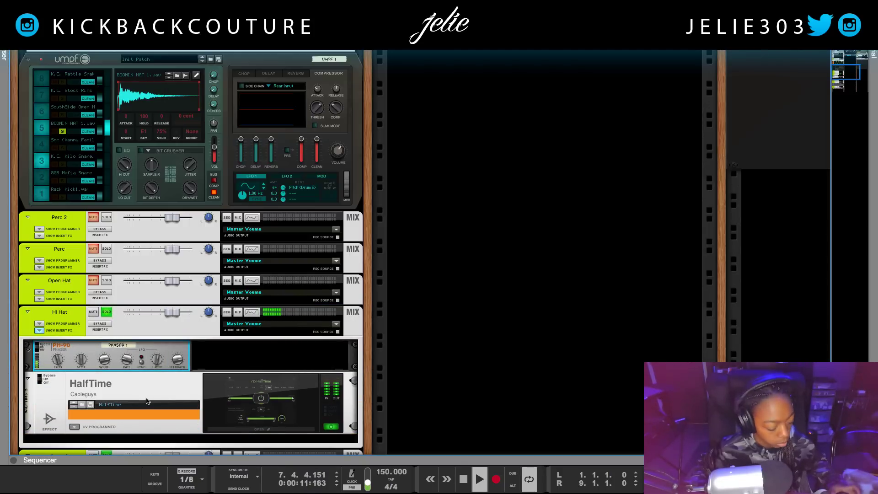
{"action": "key", "text": "Tab"}
{"action": "key", "text": "Tab"}
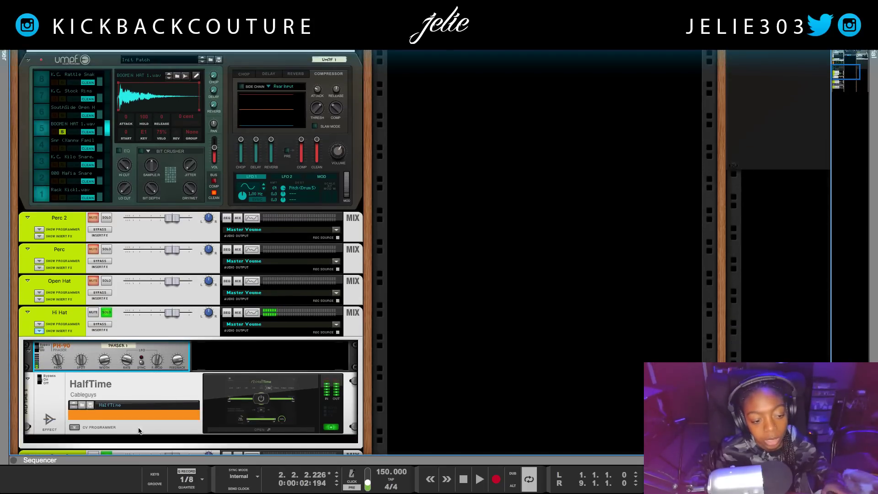
Step: Add the Cableguys PanCake2 effect below HalfTime in the Hi Hat channel's inserts
{"action": "right_click", "coordinate": [149, 443]}
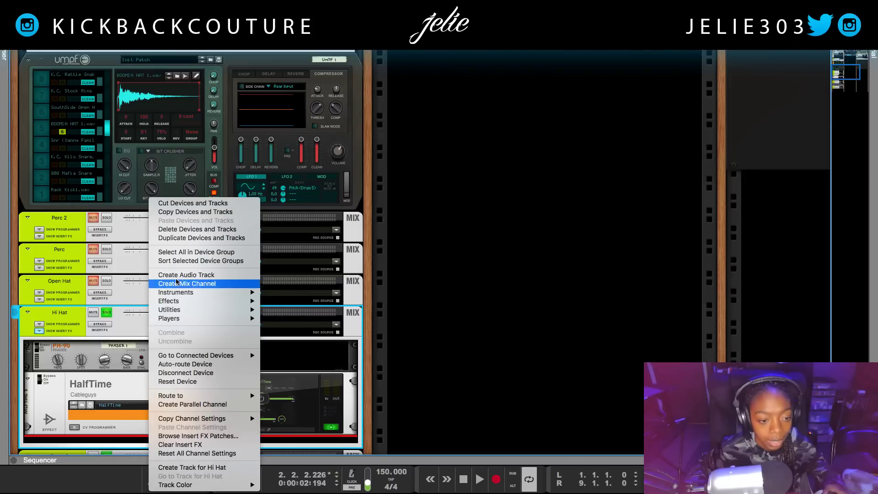
{"action": "mouse_move", "coordinate": [189, 303]}
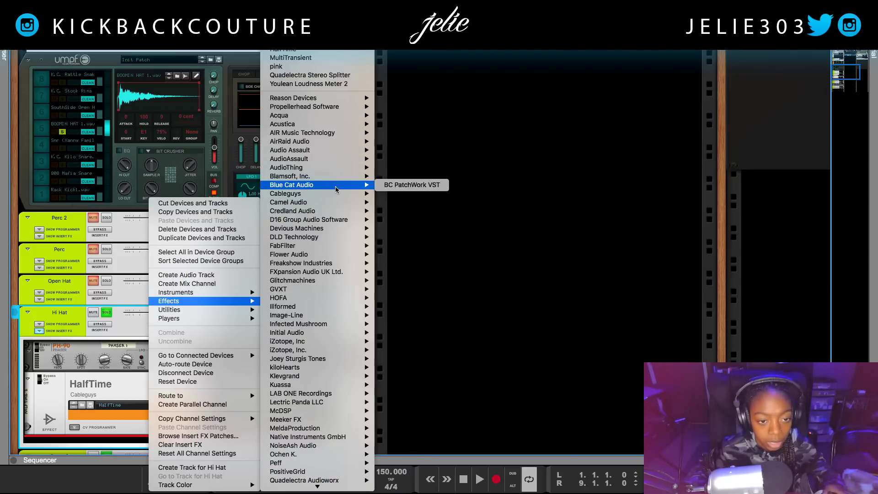
{"action": "mouse_move", "coordinate": [337, 194]}
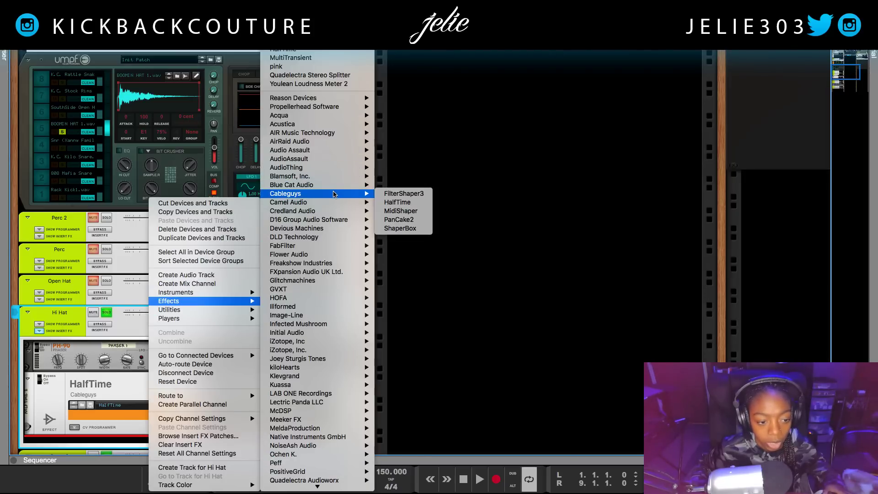
{"action": "left_click", "coordinate": [399, 219]}
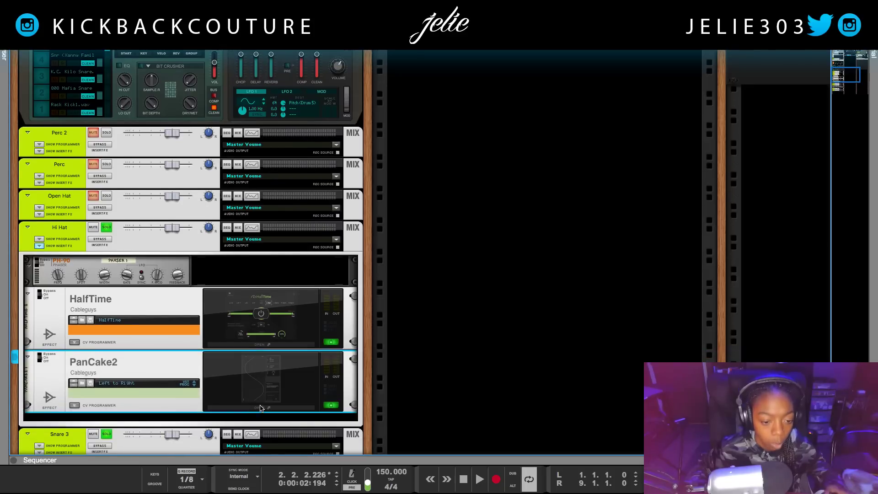
Step: Set PanCake2's LFO length to 1 Bar (4/4) while the beat plays, and close its window
{"action": "left_click", "coordinate": [235, 408]}
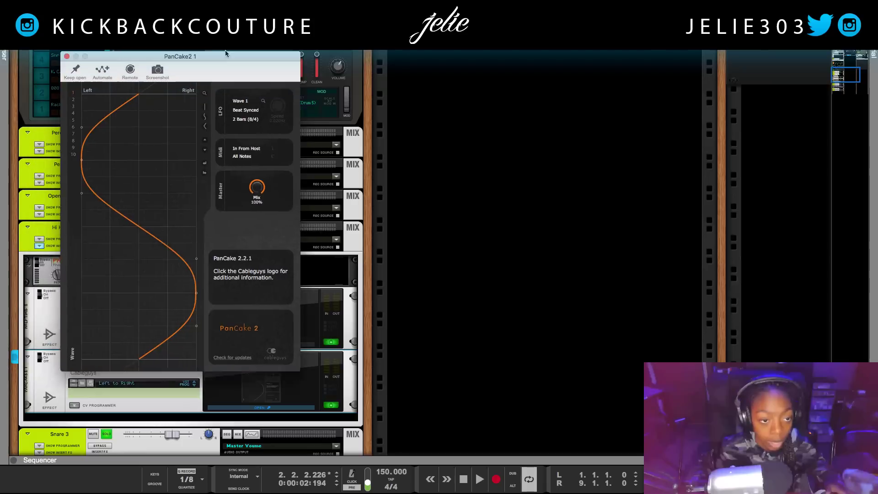
{"action": "key", "text": "space"}
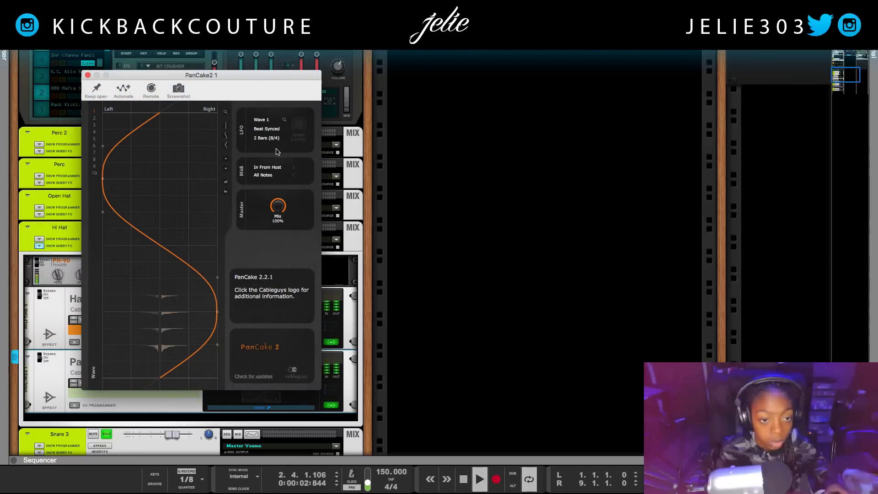
{"action": "left_click", "coordinate": [257, 138]}
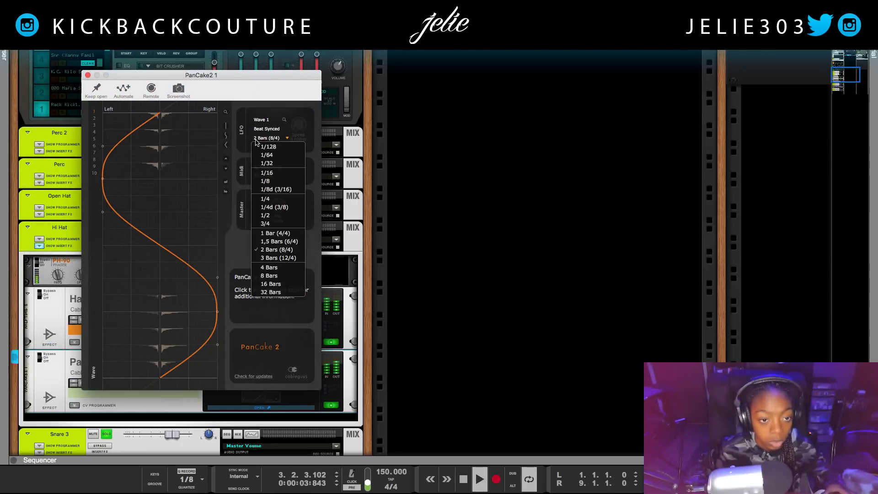
{"action": "left_click", "coordinate": [286, 235]}
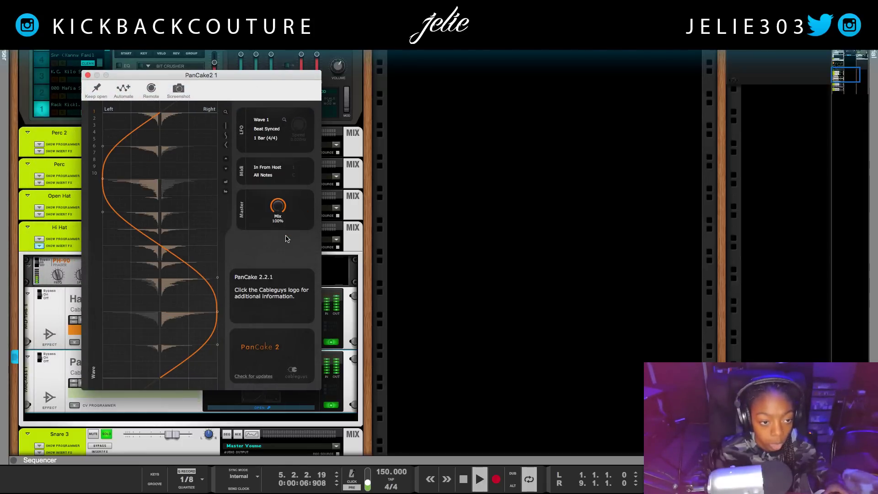
{"action": "left_click", "coordinate": [87, 75]}
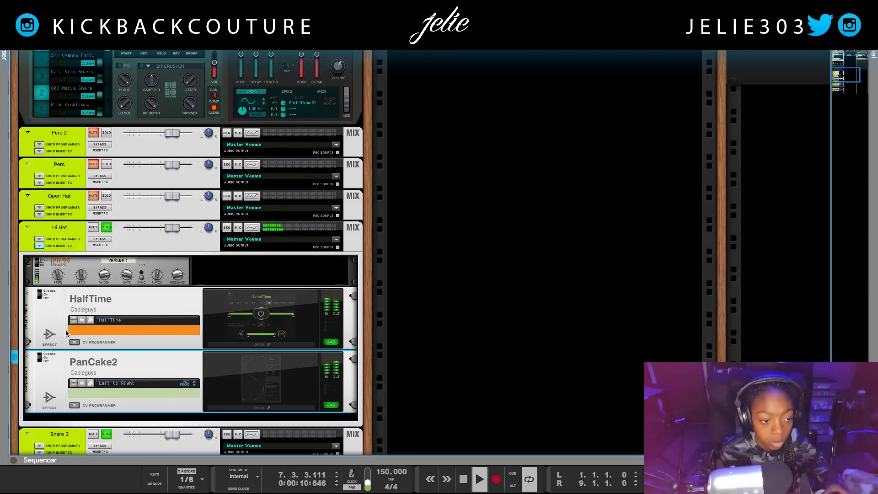
Step: Set drum 5's reverb amount in Umpf to -8.0 dB
{"action": "scroll", "coordinate": [83, 294], "scroll_direction": "up", "scroll_amount": 2}
{"action": "scroll", "coordinate": [83, 294], "scroll_direction": "up", "scroll_amount": 3}
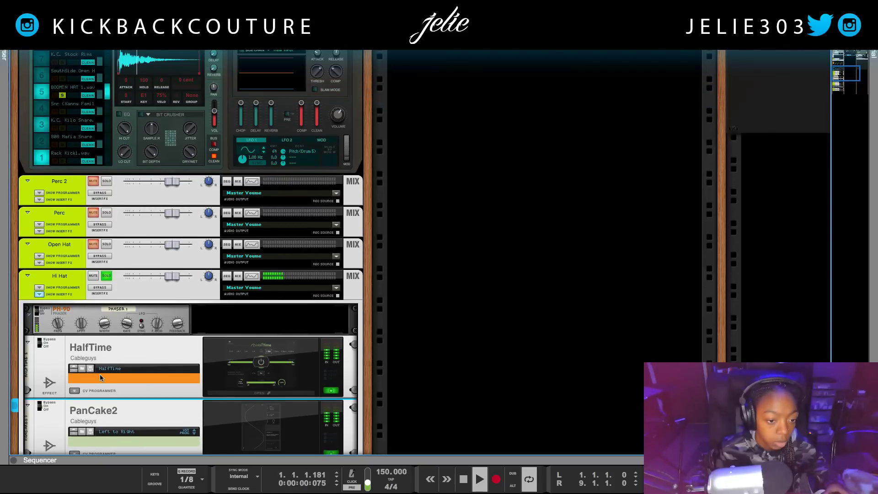
{"action": "scroll", "coordinate": [98, 348], "scroll_direction": "up", "scroll_amount": 3}
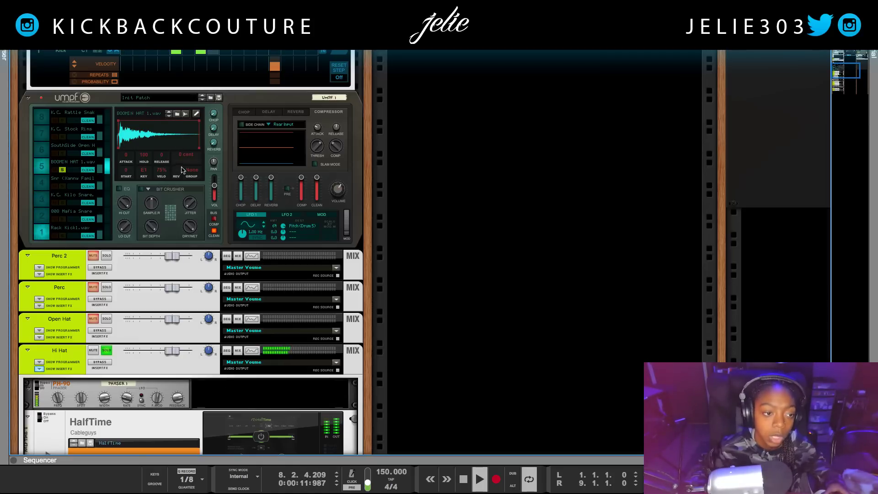
{"action": "left_click", "coordinate": [213, 146]}
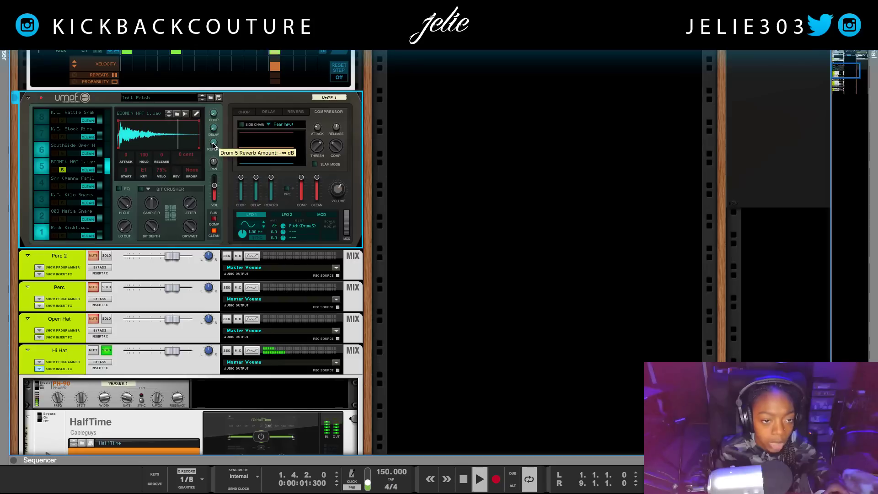
{"action": "left_click_drag", "start_coordinate": [221, 130], "coordinate": [223, 127]}
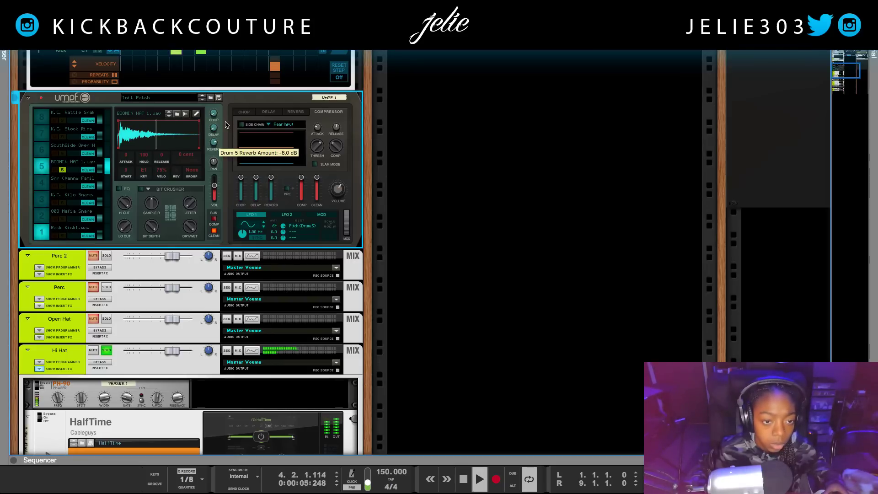
Step: Turn off drum 5's solo in Umpf and set its volume to -1.7 dB while the beat plays
{"action": "left_click", "coordinate": [297, 114]}
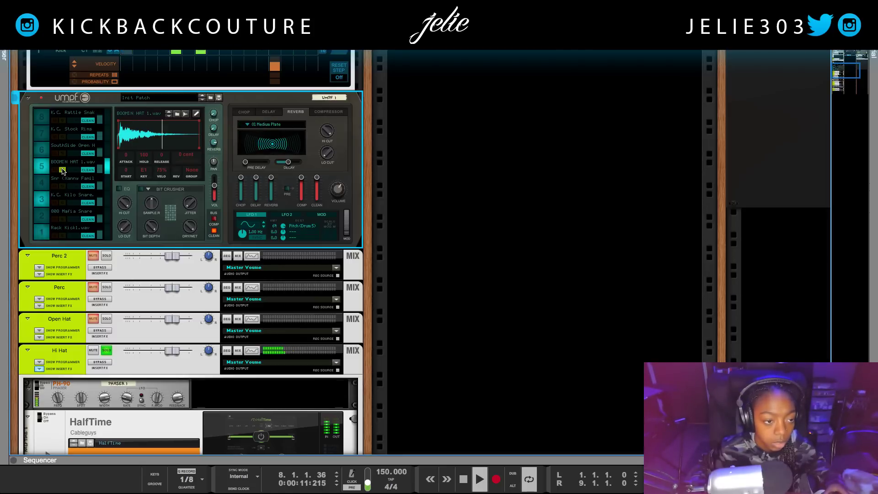
{"action": "scroll", "coordinate": [63, 171], "scroll_direction": "up", "scroll_amount": 2}
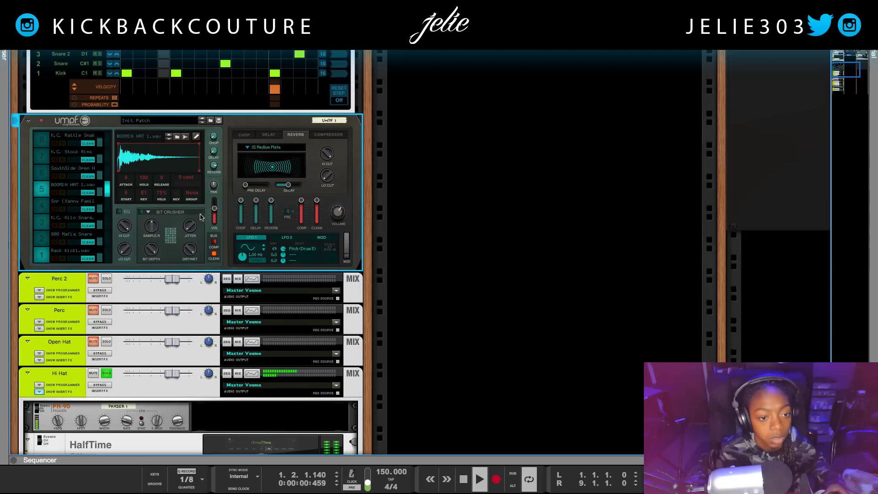
{"action": "left_click_drag", "start_coordinate": [217, 219], "coordinate": [216, 217]}
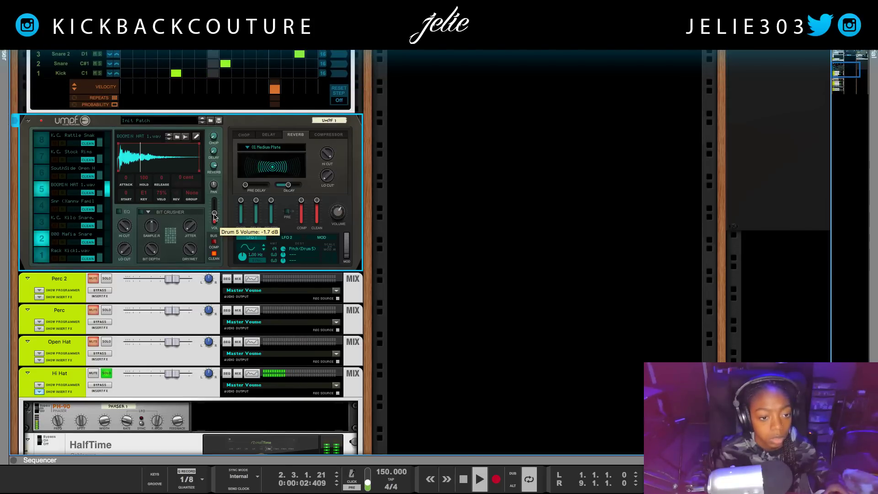
Step: Hide the Hi Hat channel's insert effects in the rack
{"action": "scroll", "coordinate": [215, 217], "scroll_direction": "down", "scroll_amount": 1}
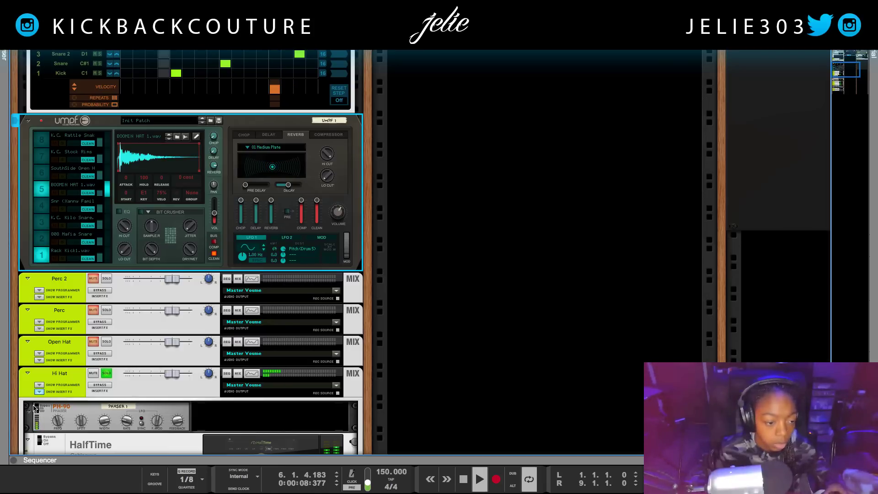
{"action": "scroll", "coordinate": [92, 412], "scroll_direction": "down", "scroll_amount": 3}
{"action": "scroll", "coordinate": [116, 315], "scroll_direction": "down", "scroll_amount": 1}
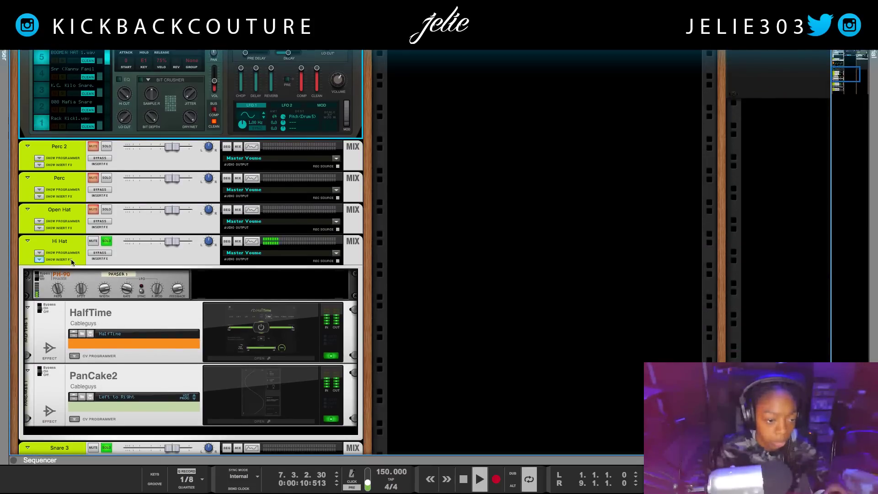
{"action": "left_click", "coordinate": [36, 260]}
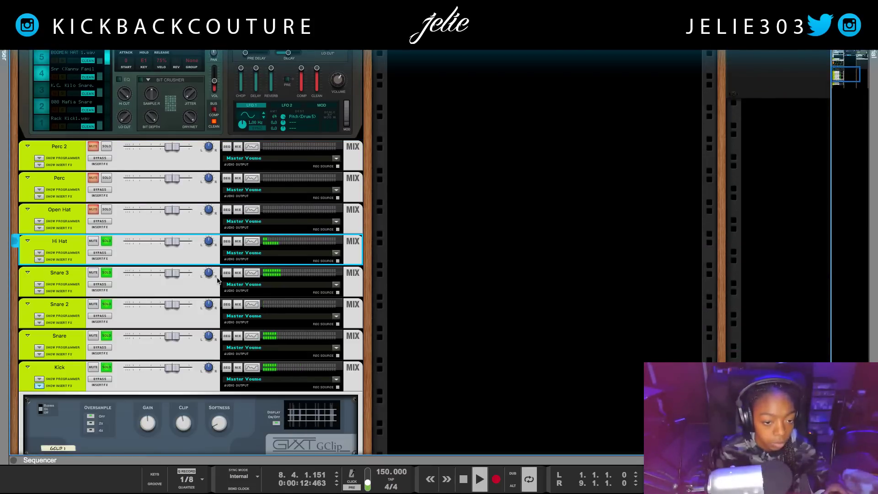
Step: Stop playback and add the Open Hat channel to the soloed drums
{"action": "scroll", "coordinate": [263, 275], "scroll_direction": "up", "scroll_amount": 1}
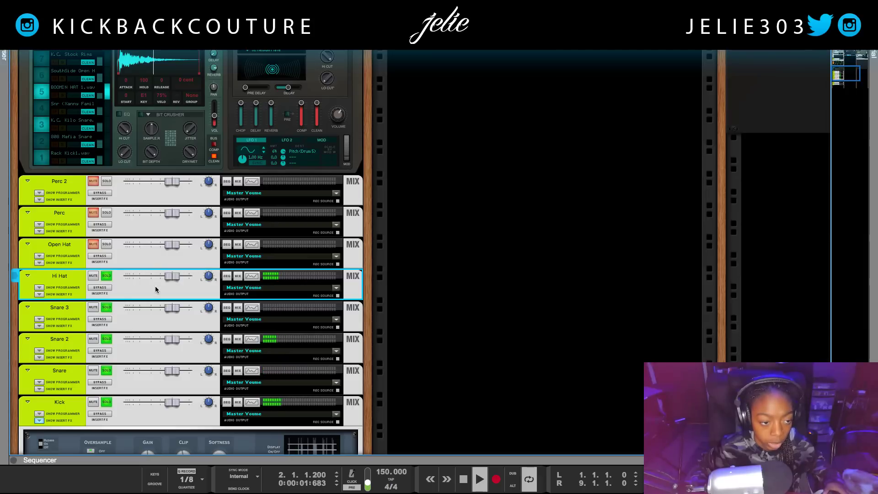
{"action": "scroll", "coordinate": [69, 237], "scroll_direction": "up", "scroll_amount": 1}
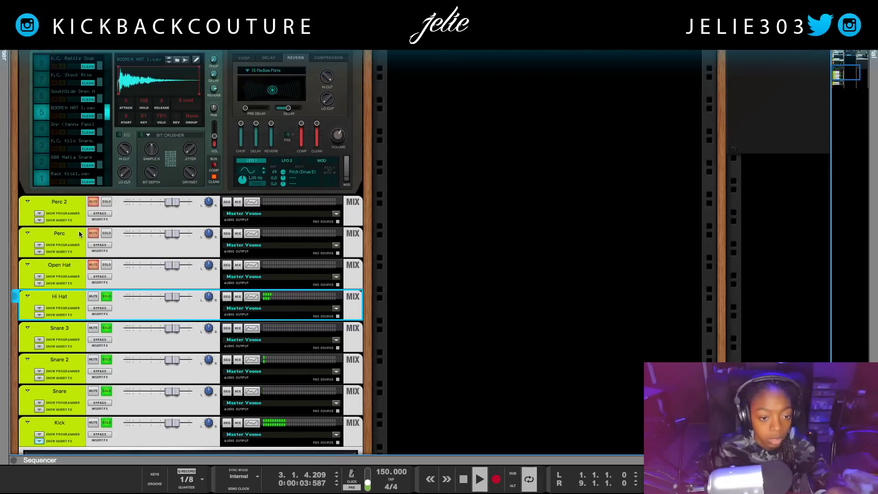
{"action": "key", "text": "space"}
{"action": "scroll", "coordinate": [91, 256], "scroll_direction": "up", "scroll_amount": 2}
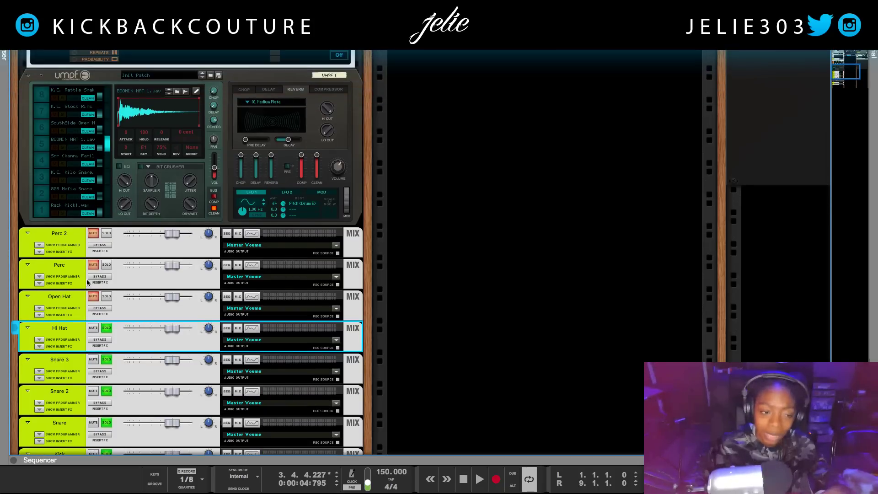
{"action": "left_click", "coordinate": [106, 296]}
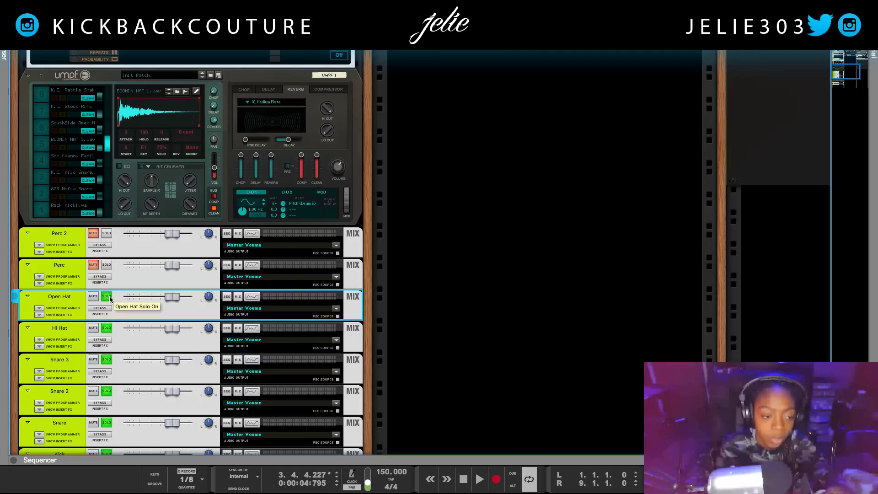
Step: Select the SouthSide open hat on drum 6 in Umpf and lower its volume while the beat plays
{"action": "scroll", "coordinate": [56, 260], "scroll_direction": "up", "scroll_amount": 1}
{"action": "left_click", "coordinate": [106, 135]}
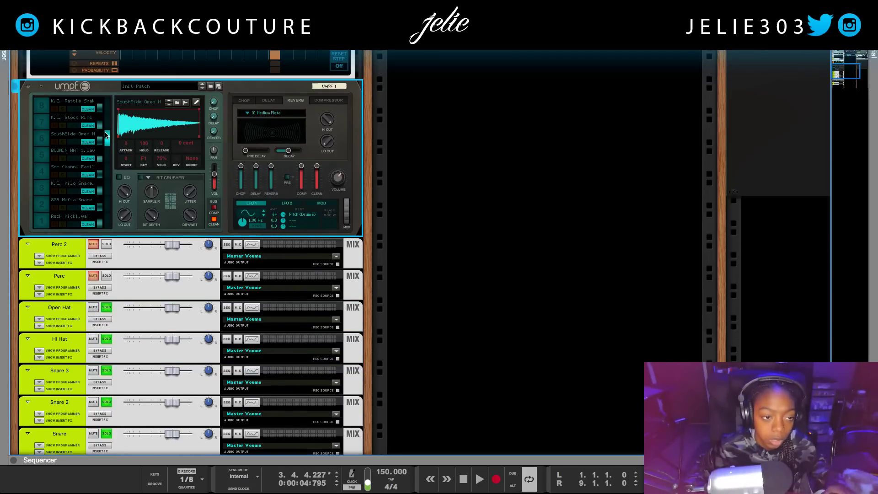
{"action": "key", "text": "space"}
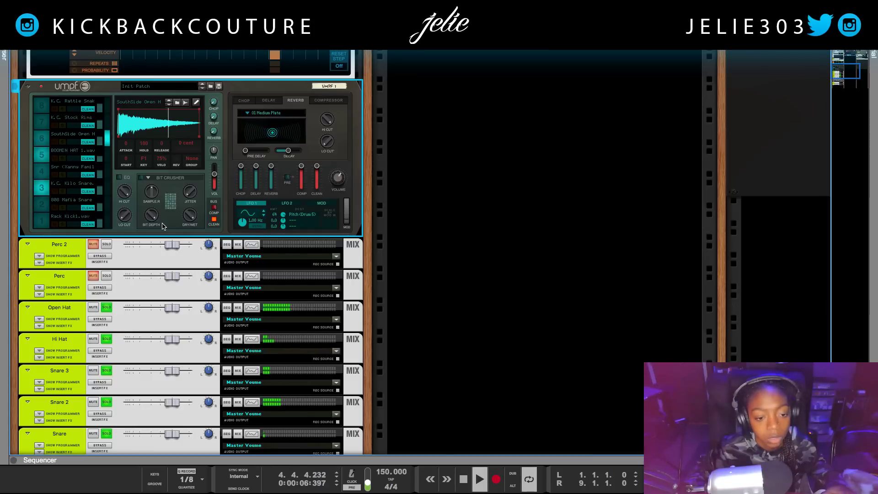
{"action": "left_click_drag", "start_coordinate": [210, 174], "coordinate": [219, 184]}
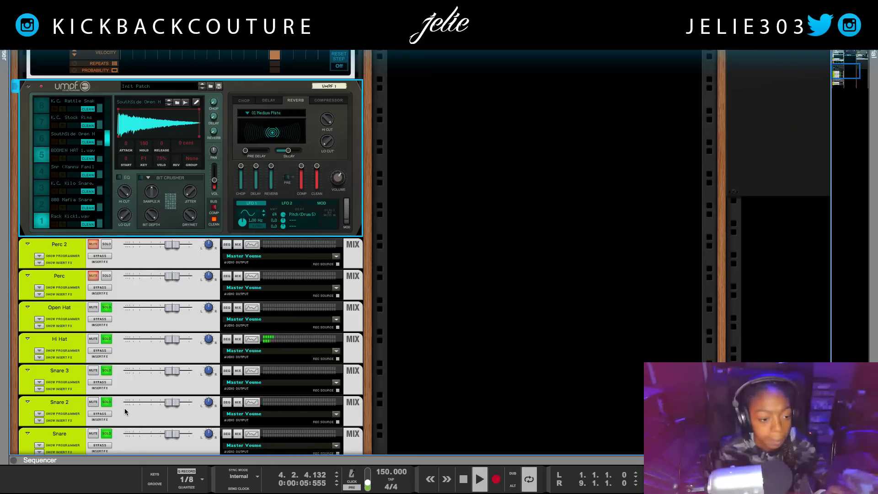
{"action": "key", "text": "space"}
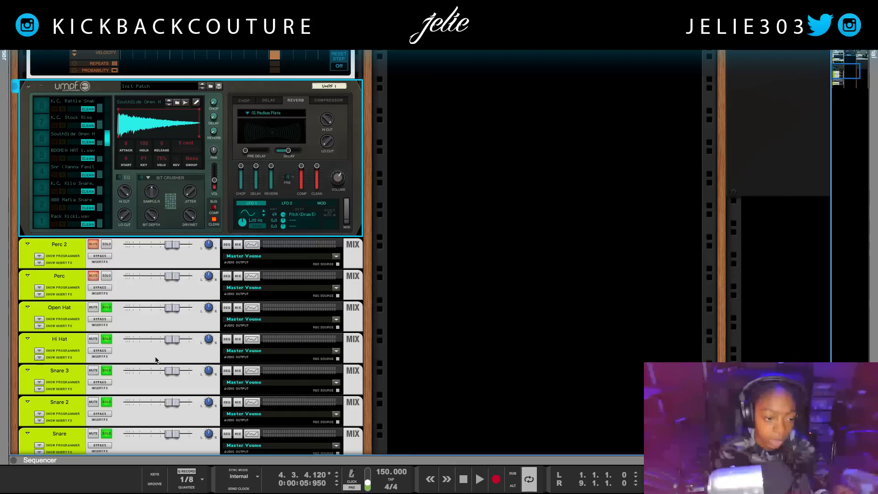
Step: On the back of the rack, cable the Open Hat channel's parallel output to the Hi Hat channel's left sidechain input
{"action": "left_click", "coordinate": [58, 361]}
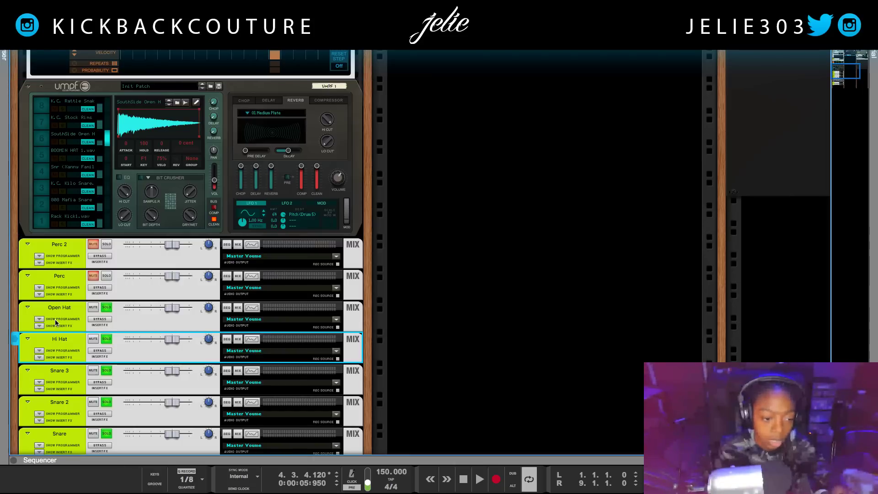
{"action": "left_click", "coordinate": [56, 323]}
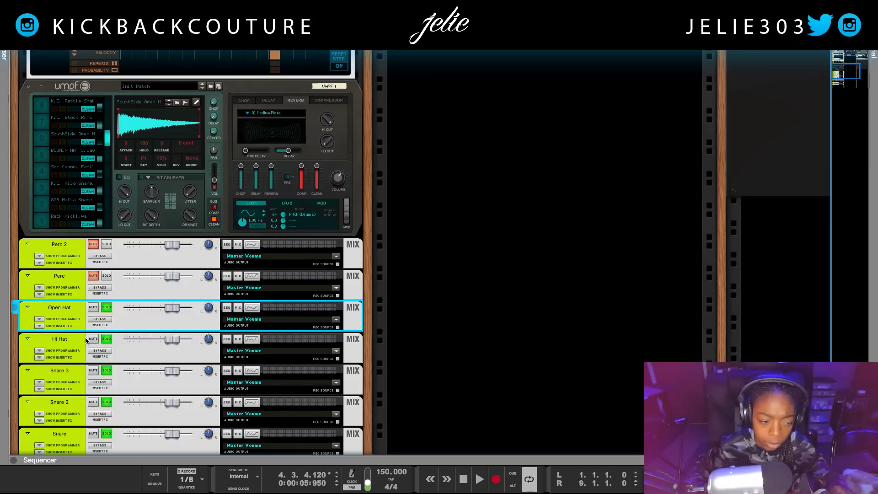
{"action": "key", "text": "Tab"}
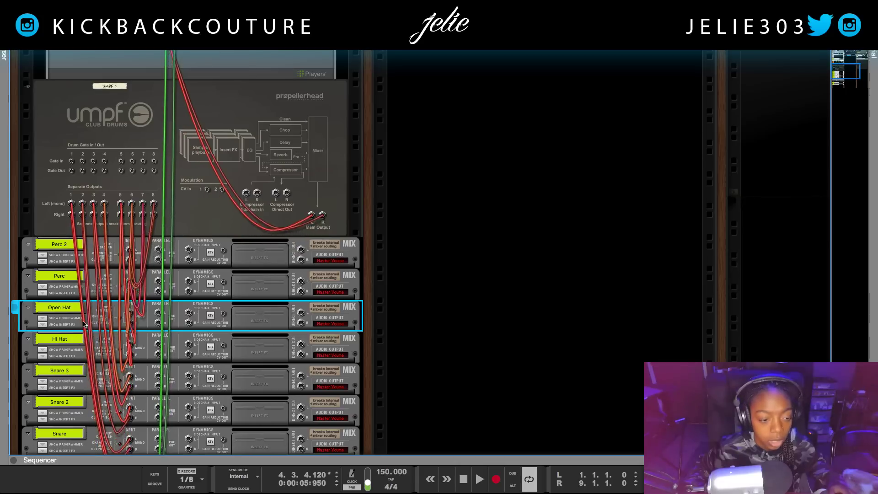
{"action": "left_click", "coordinate": [30, 353]}
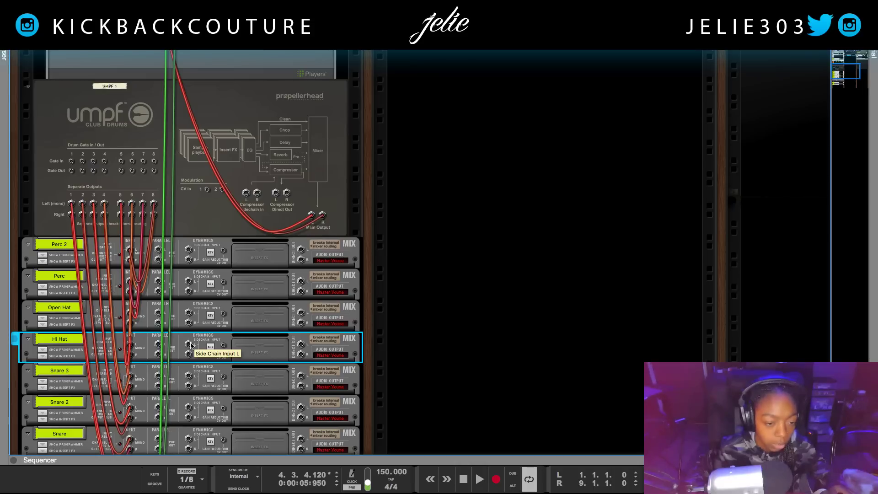
{"action": "left_click_drag", "start_coordinate": [190, 345], "coordinate": [160, 314]}
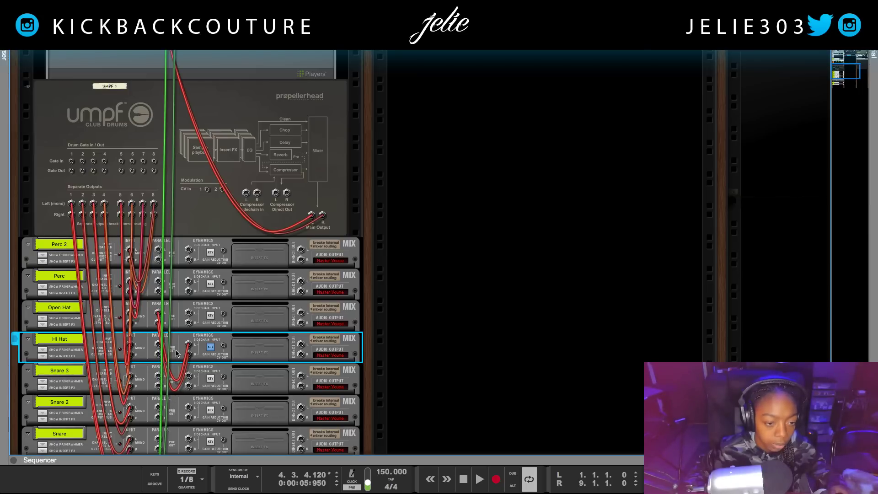
{"action": "key", "text": "Tab"}
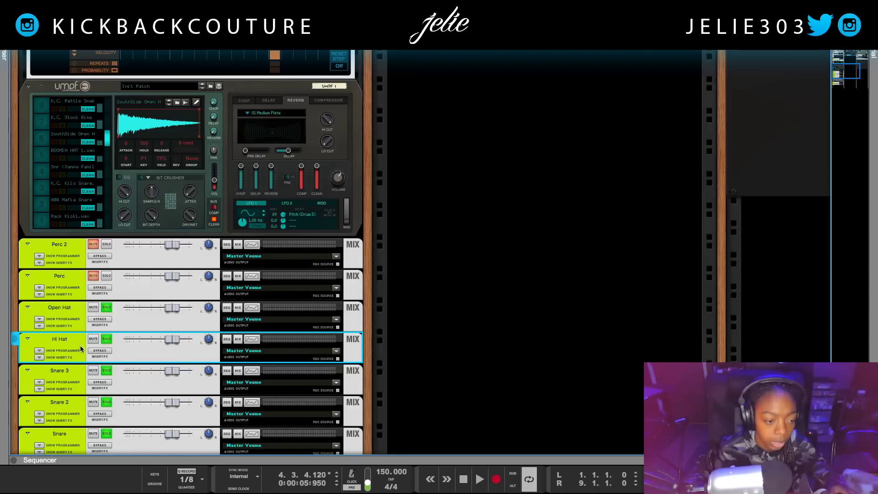
Step: Show the Hi Hat channel's dynamics section in the full-height mixer and turn on its compressor
{"action": "left_click", "coordinate": [238, 338]}
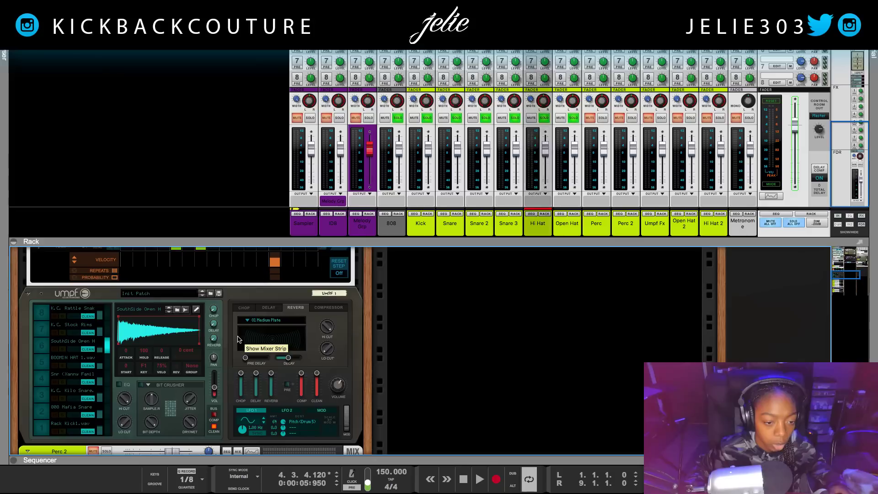
{"action": "key", "text": "F6"}
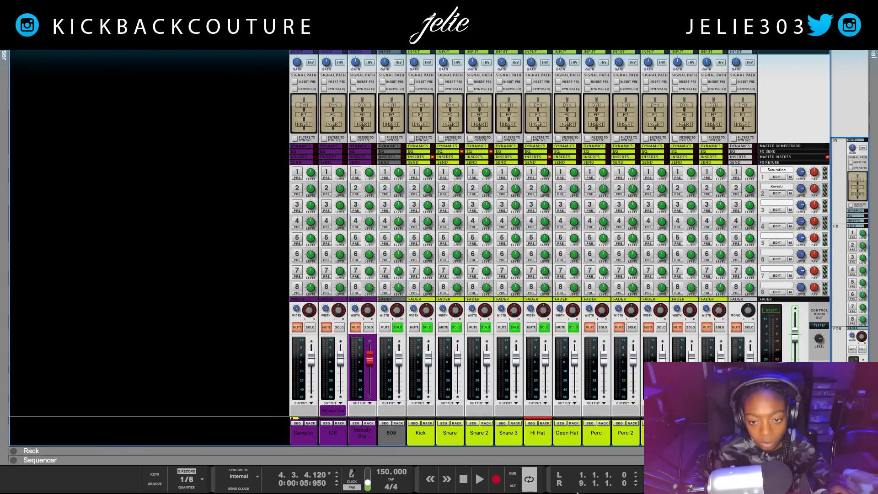
{"action": "left_click", "coordinate": [534, 145]}
{"action": "left_click", "coordinate": [536, 146]}
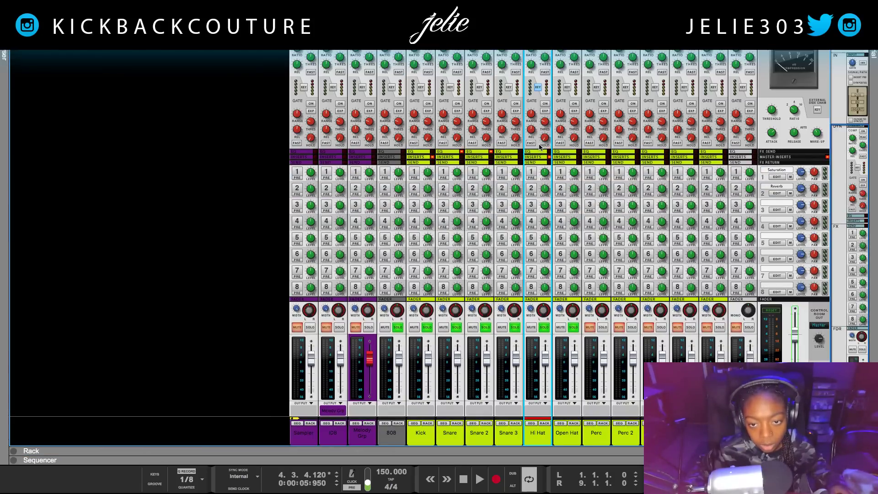
{"action": "scroll", "coordinate": [577, 129], "scroll_direction": "up", "scroll_amount": 2}
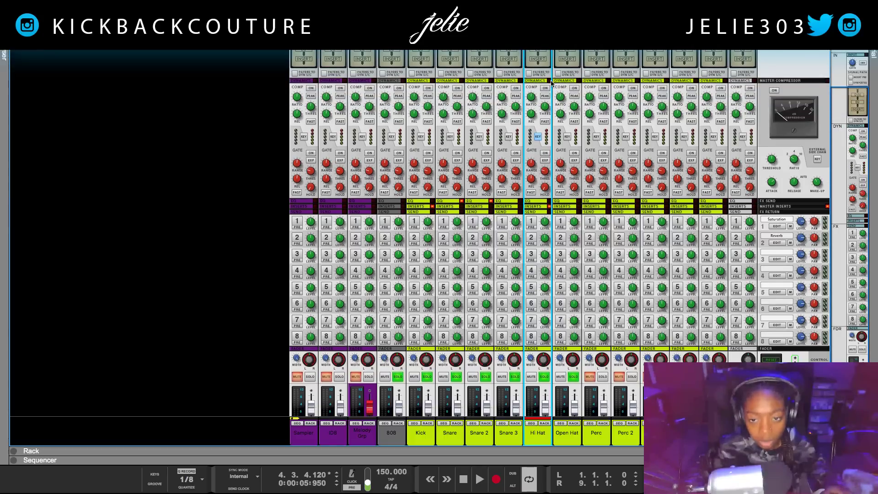
{"action": "left_click", "coordinate": [546, 88]}
Step: While the beat plays, adjust the Hi Hat compressor's release and switch on its Fast option
{"action": "key", "text": "space"}
{"action": "scroll", "coordinate": [527, 156], "scroll_direction": "up", "scroll_amount": 1}
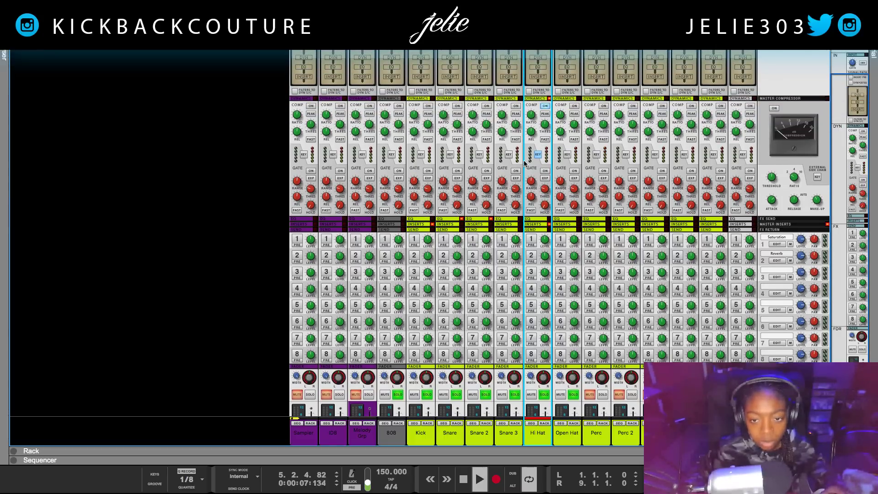
{"action": "mouse_move", "coordinate": [545, 125]}
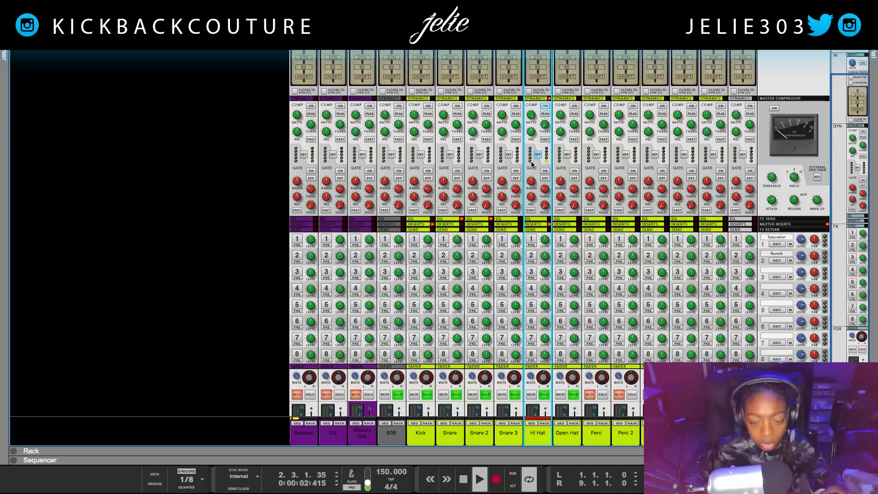
{"action": "left_click", "coordinate": [509, 182]}
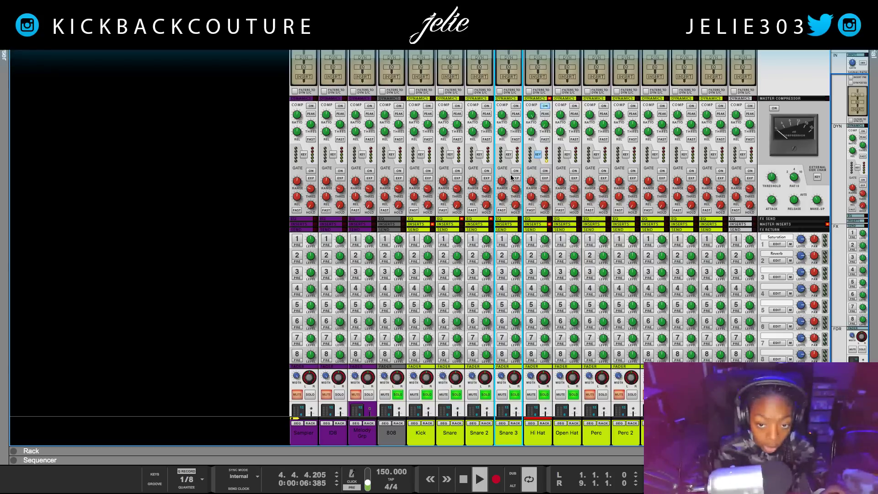
{"action": "left_click", "coordinate": [533, 132]}
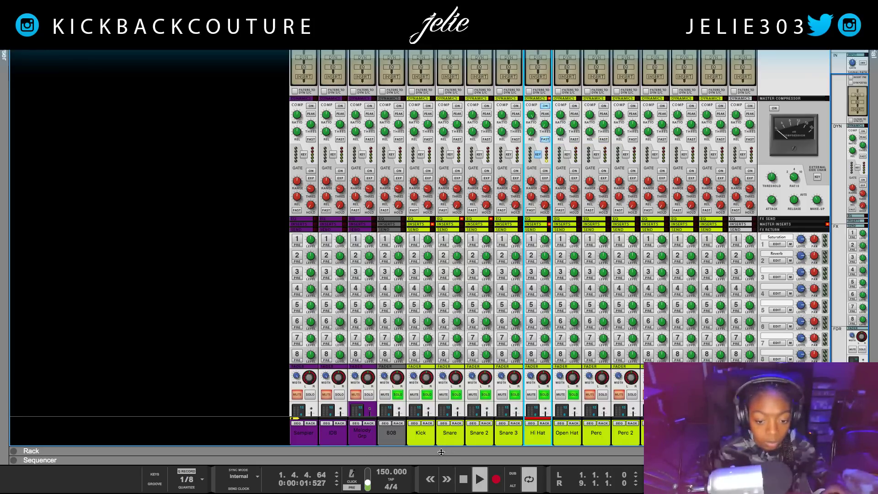
Step: Clear all solos and mutes in the mixer, then return to the full-height rack with playback stopped
{"action": "left_click_drag", "start_coordinate": [441, 452], "coordinate": [441, 51]}
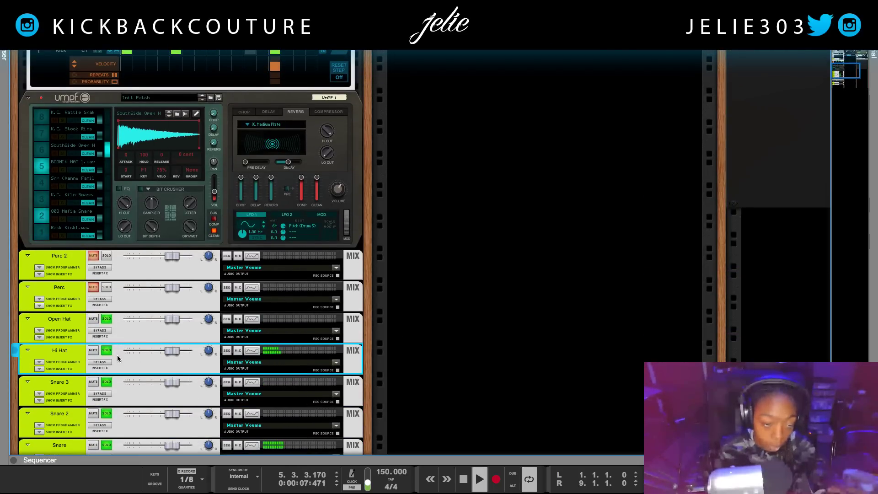
{"action": "scroll", "coordinate": [196, 300], "scroll_direction": "up", "scroll_amount": 5}
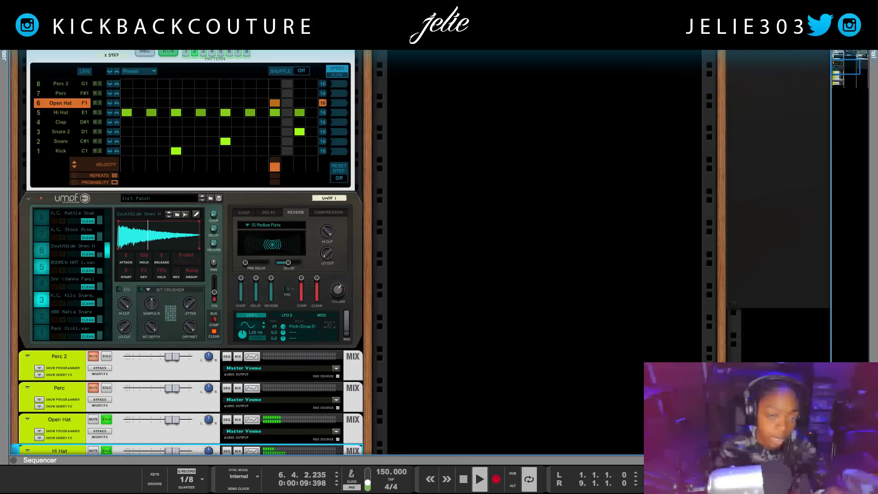
{"action": "key", "text": "F5"}
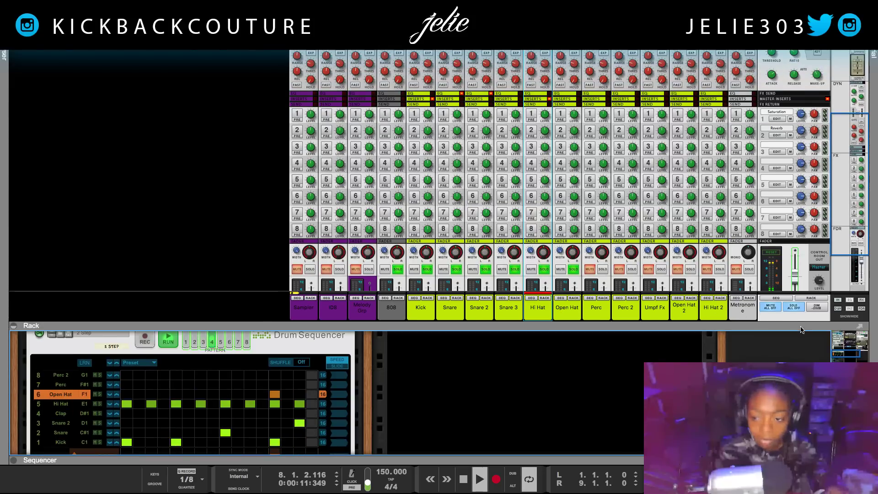
{"action": "left_click", "coordinate": [794, 306]}
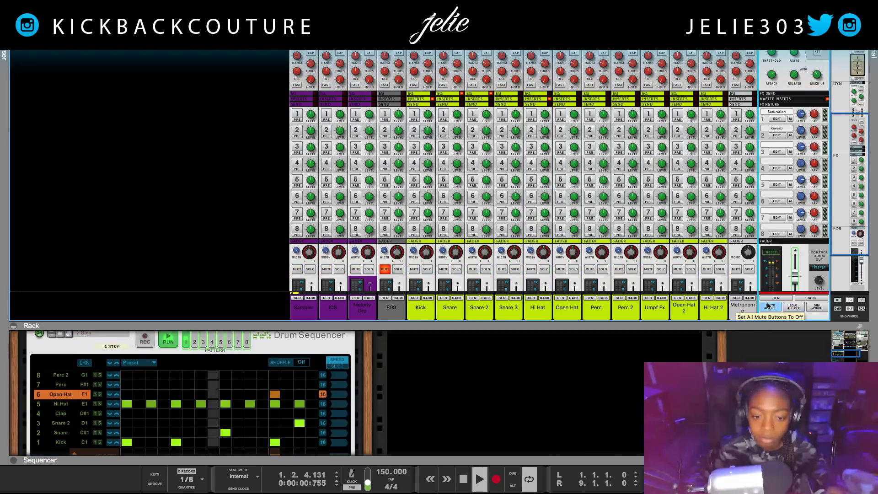
{"action": "left_click", "coordinate": [770, 306]}
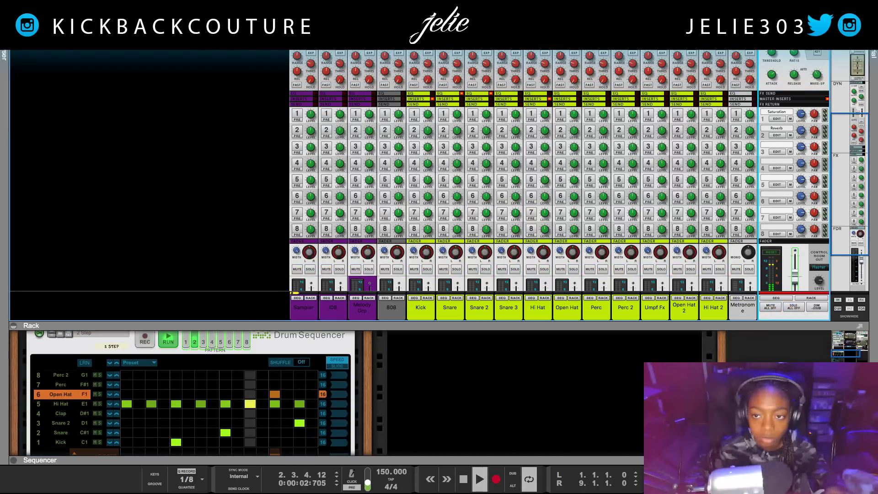
{"action": "key", "text": "space"}
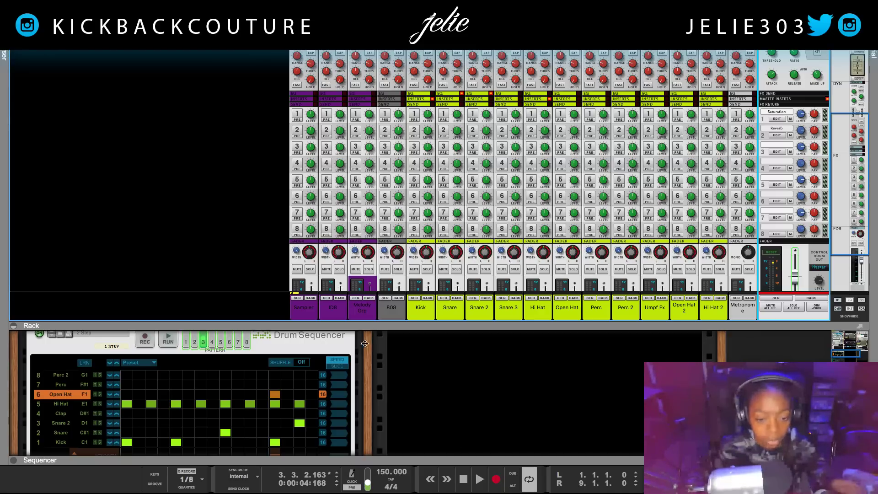
{"action": "left_click_drag", "start_coordinate": [371, 327], "coordinate": [371, 51]}
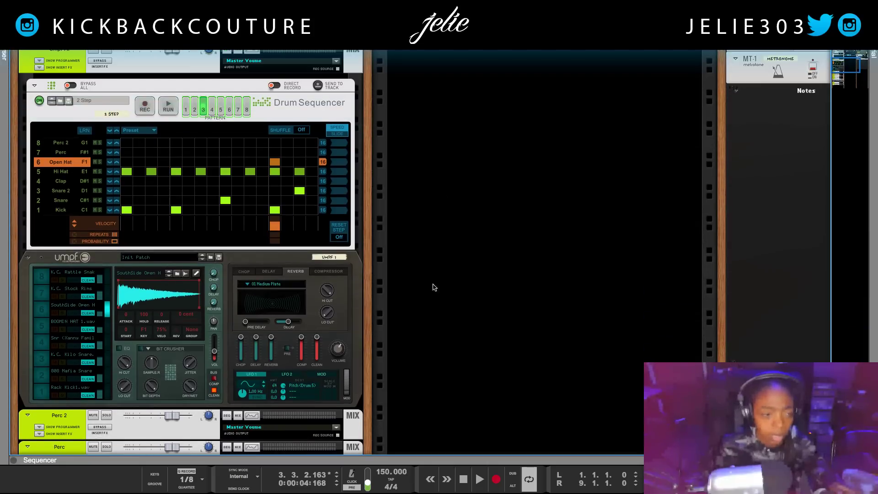
Step: Solo the BOOMIN HAT pad in the Umpf drum machine and adjust its reverb amount while the beat plays
{"action": "scroll", "coordinate": [342, 335], "scroll_direction": "up", "scroll_amount": 1}
{"action": "scroll", "coordinate": [342, 335], "scroll_direction": "up", "scroll_amount": 5}
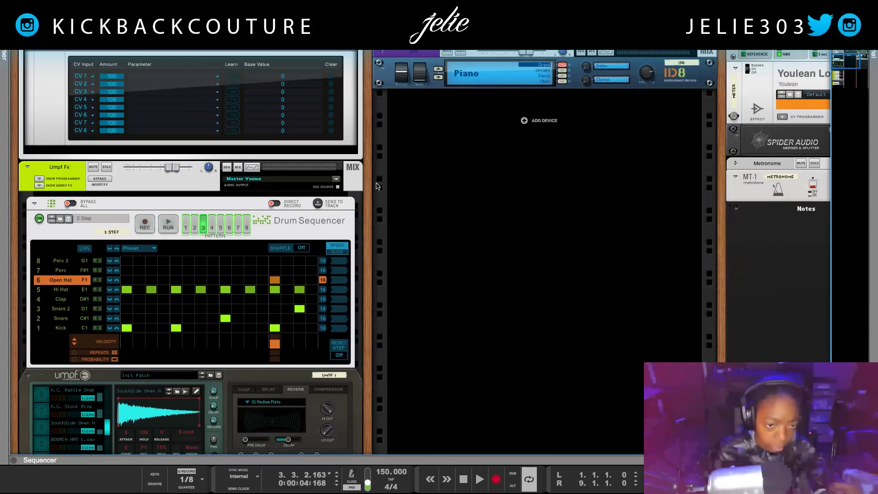
{"action": "scroll", "coordinate": [417, 302], "scroll_direction": "up", "scroll_amount": 1}
{"action": "scroll", "coordinate": [58, 223], "scroll_direction": "down", "scroll_amount": 1}
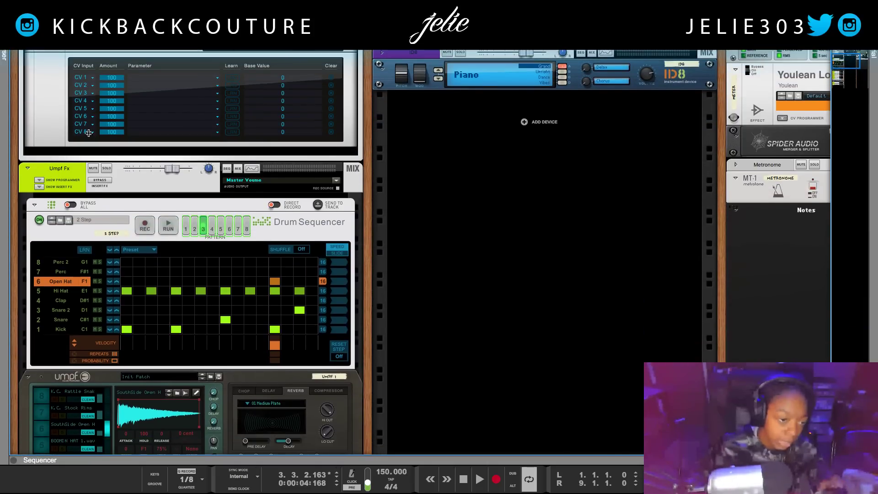
{"action": "left_click", "coordinate": [55, 168]}
{"action": "scroll", "coordinate": [101, 335], "scroll_direction": "down", "scroll_amount": 5}
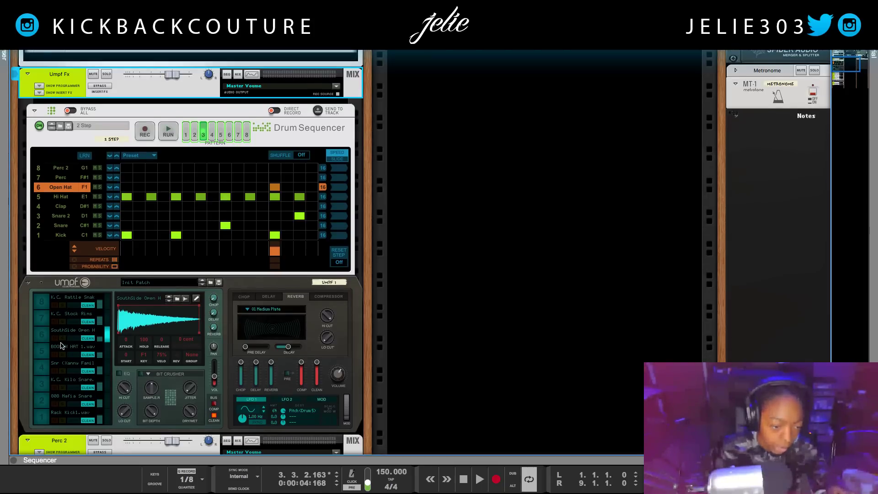
{"action": "left_click", "coordinate": [56, 356]}
{"action": "left_click", "coordinate": [56, 351]}
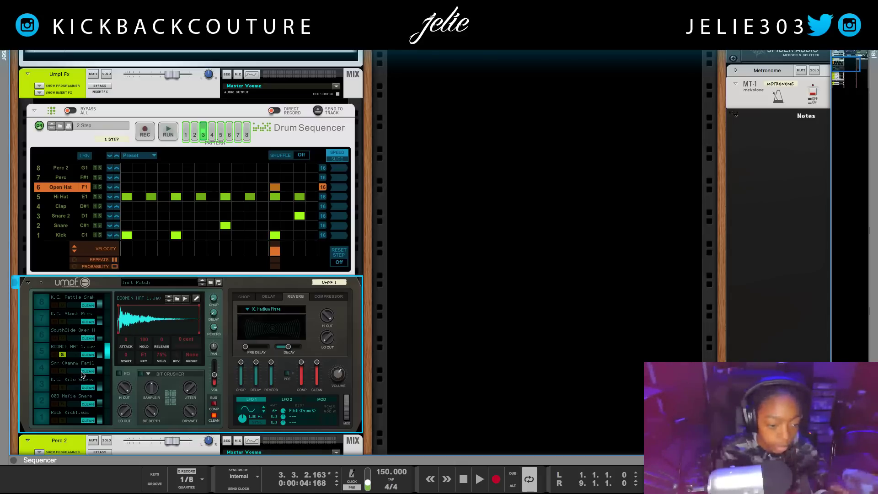
{"action": "key", "text": "space"}
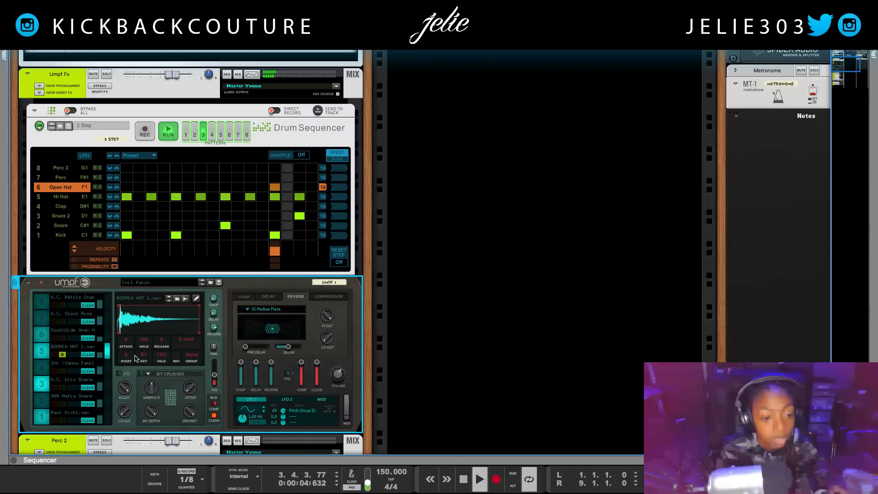
{"action": "left_click_drag", "start_coordinate": [212, 330], "coordinate": [206, 345]}
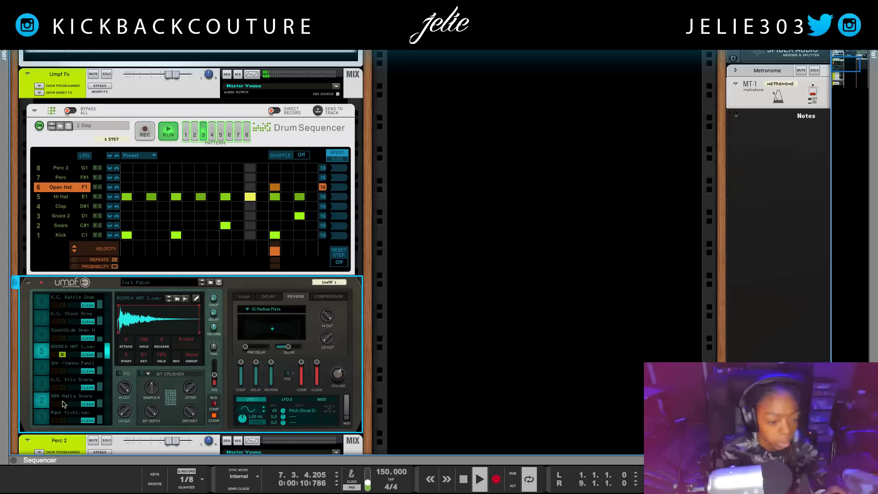
Step: Solo drum 4 as well and set its reverb amount to about -36.1 dB, leaving playback stopped and the pad solos cleared
{"action": "left_click", "coordinate": [63, 371]}
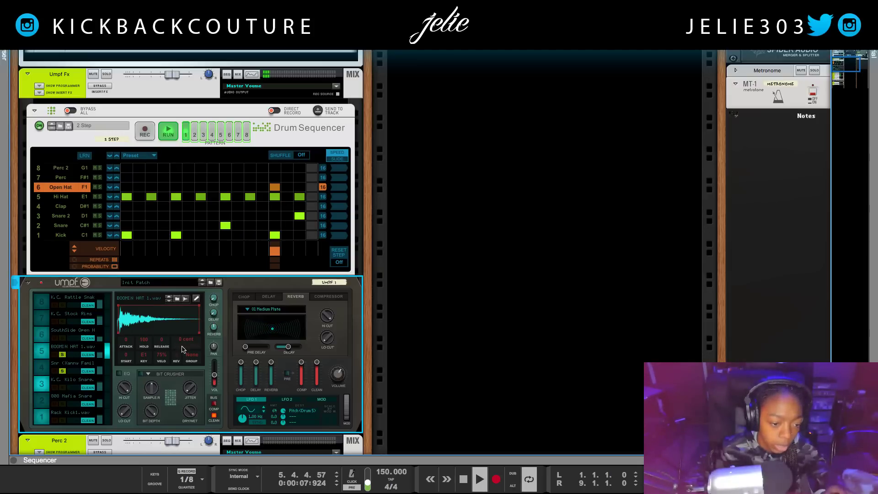
{"action": "left_click", "coordinate": [107, 374]}
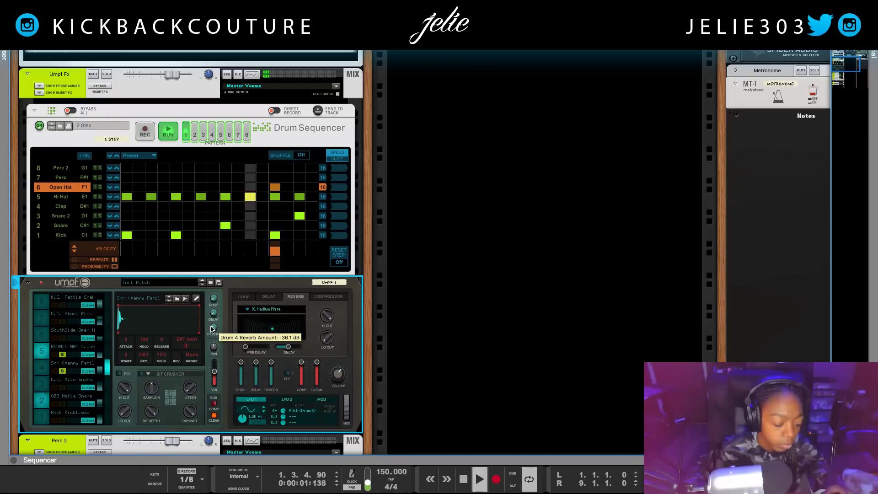
{"action": "key", "text": "space"}
{"action": "left_click", "coordinate": [446, 224]}
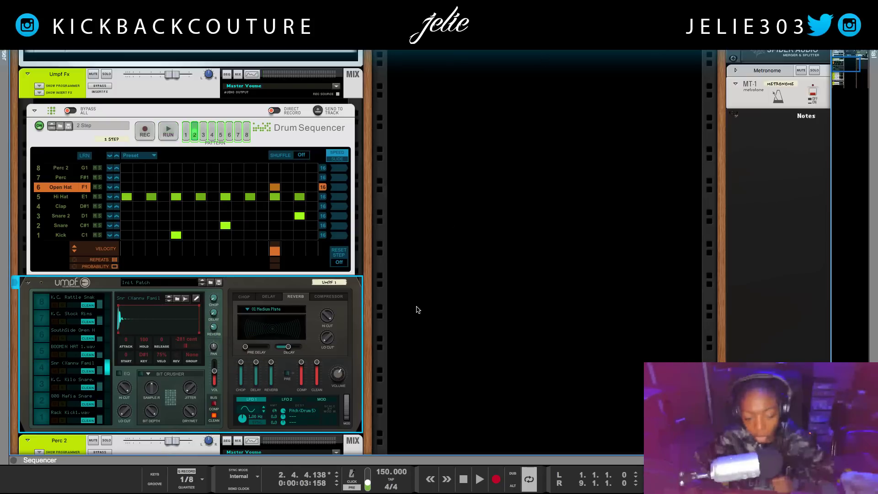
Step: Audition the 808 Mafia Snare and drum 4 pads in Umpf, leave drum 4 selected and play the full beat
{"action": "scroll", "coordinate": [425, 289], "scroll_direction": "down", "scroll_amount": 1}
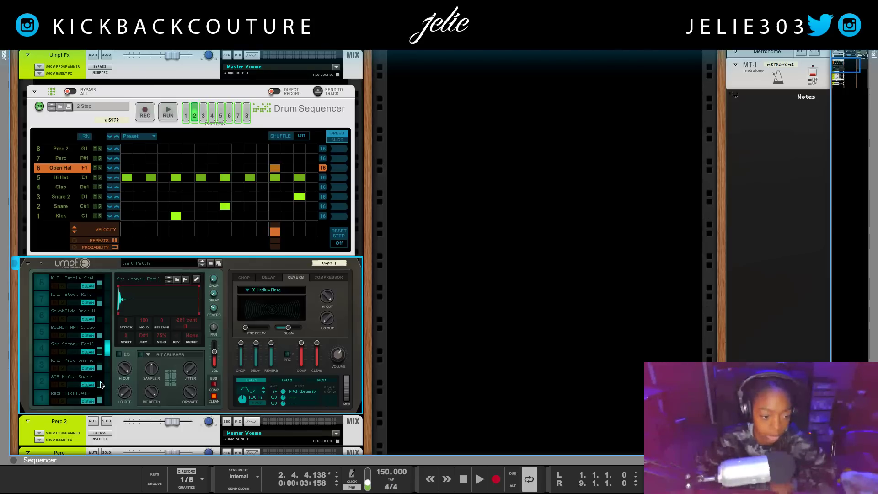
{"action": "left_click", "coordinate": [41, 384]}
{"action": "left_click", "coordinate": [41, 384]}
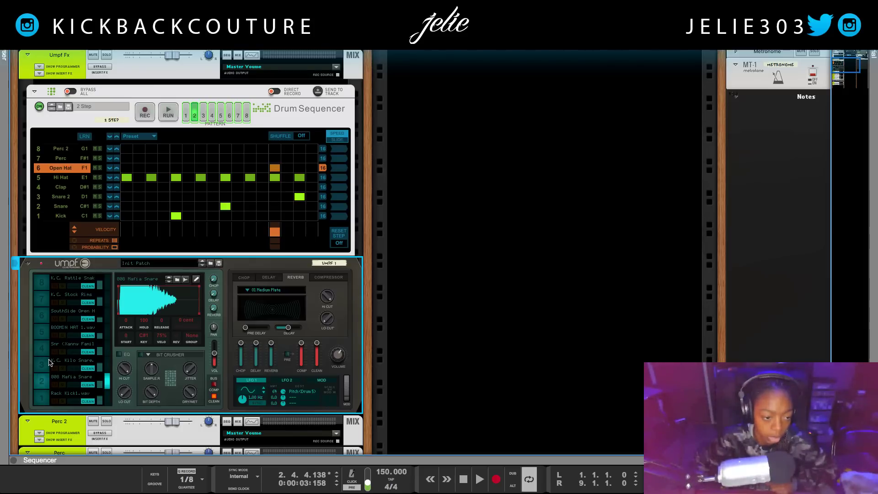
{"action": "left_click", "coordinate": [41, 349]}
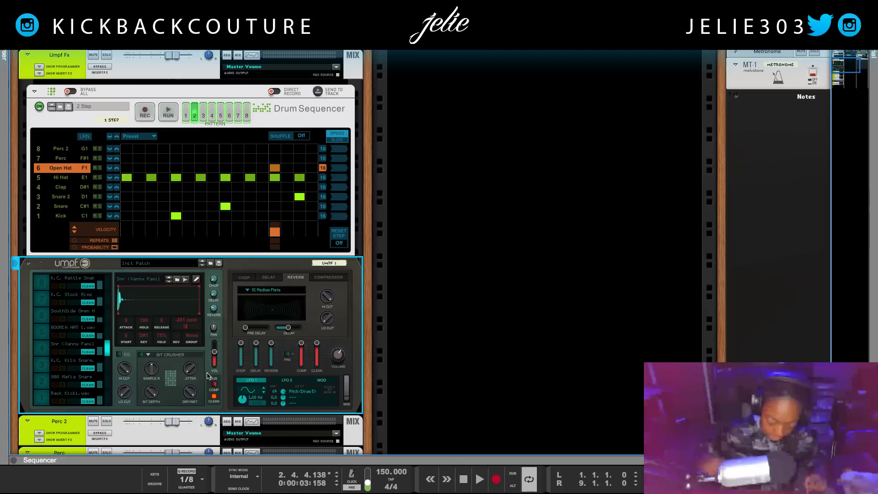
{"action": "key", "text": "space"}
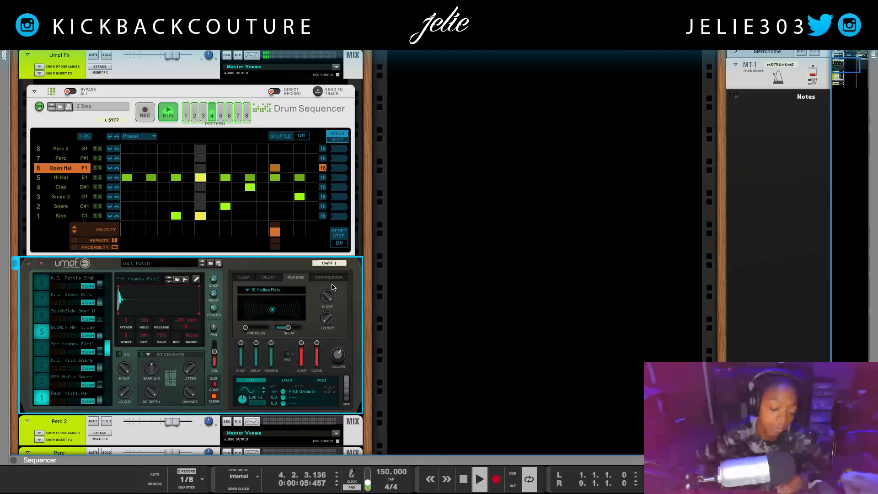
Step: Hide the insert effects of the Kick mix channel in the rack
{"action": "scroll", "coordinate": [333, 287], "scroll_direction": "down", "scroll_amount": 1}
{"action": "scroll", "coordinate": [320, 256], "scroll_direction": "down", "scroll_amount": 10}
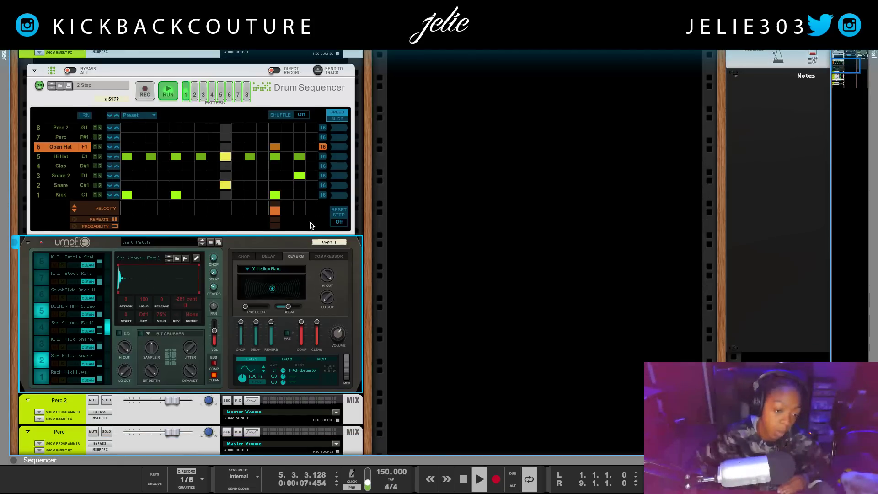
{"action": "scroll", "coordinate": [287, 169], "scroll_direction": "down", "scroll_amount": 6}
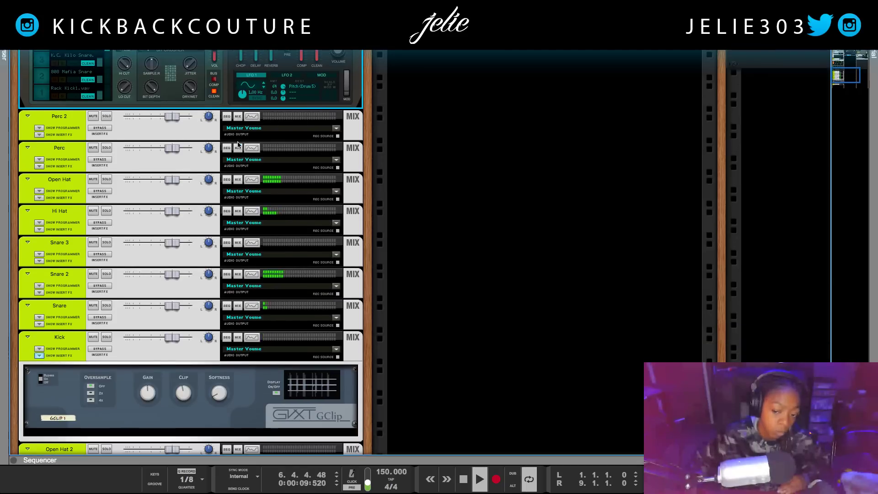
{"action": "left_click", "coordinate": [41, 353]}
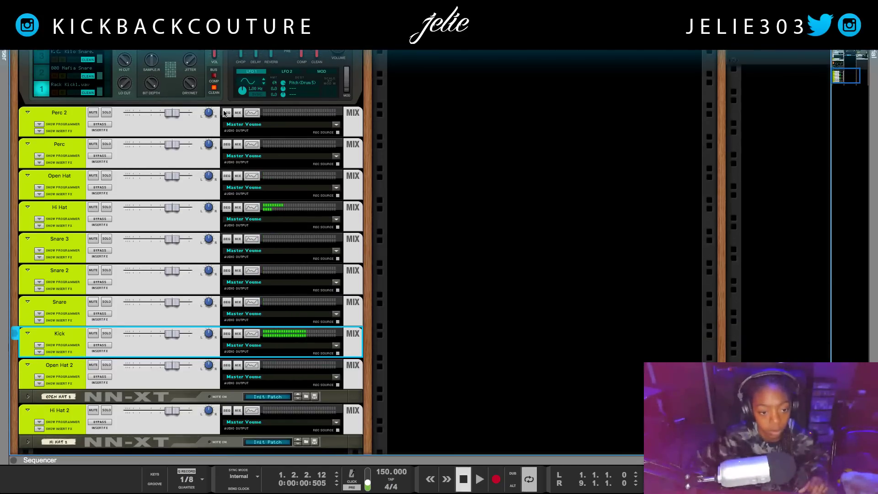
Step: Show the mixer and switch the master meter through PPM + Peak to VU mode while the beat plays
{"action": "key", "text": "F5"}
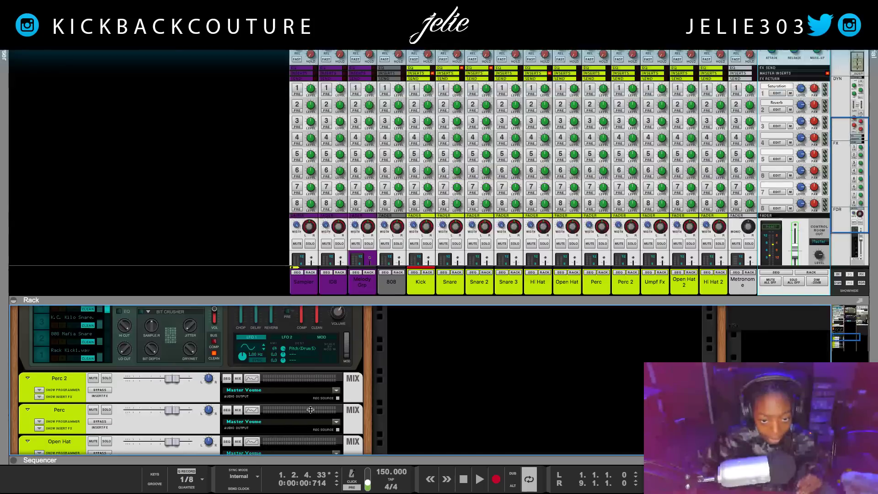
{"action": "scroll", "coordinate": [786, 263], "scroll_direction": "down", "scroll_amount": 3}
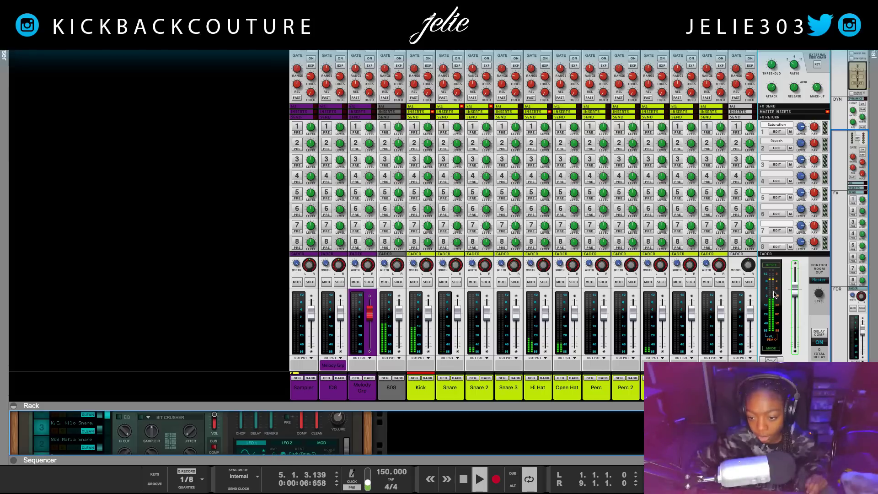
{"action": "left_click", "coordinate": [771, 349]}
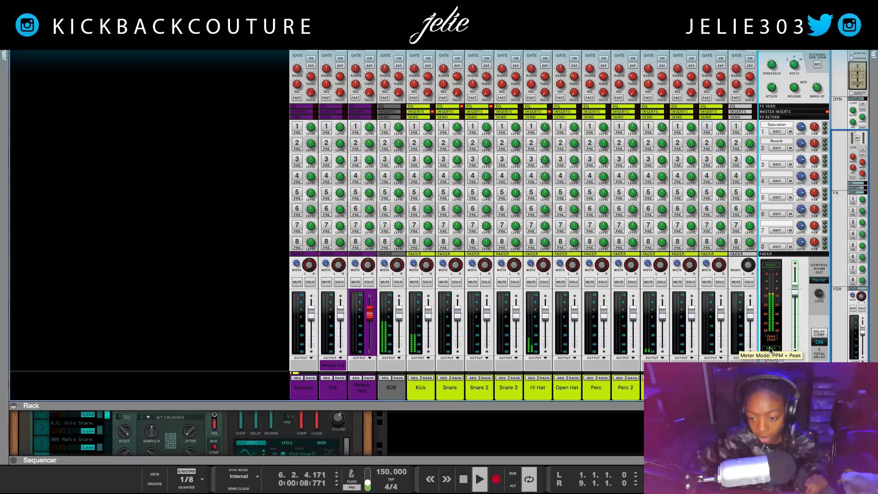
{"action": "left_click", "coordinate": [771, 349]}
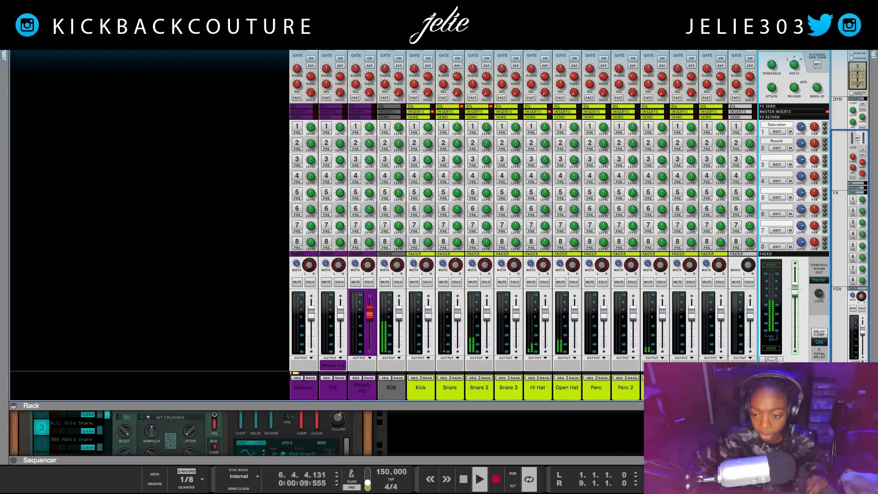
{"action": "key", "text": "space"}
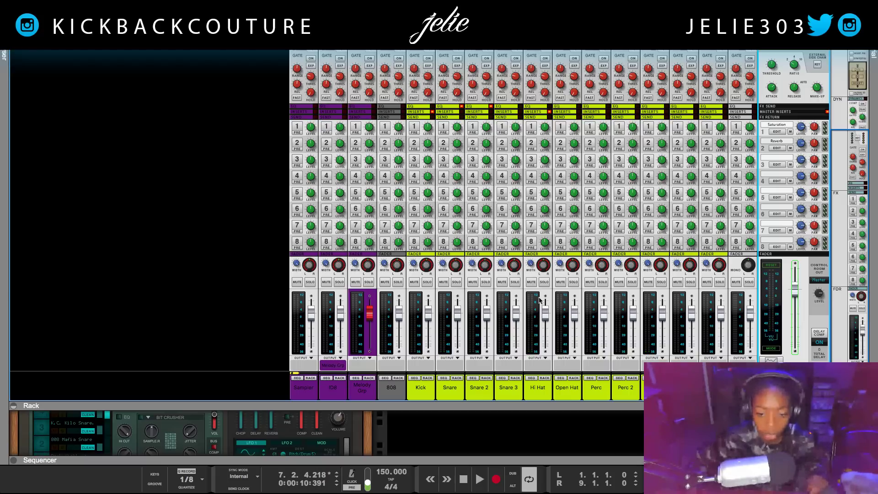
Step: Select the mixer channels from 808 through Umpf Fx, lower their faders together slightly and check the level during playback
{"action": "left_click", "coordinate": [398, 386]}
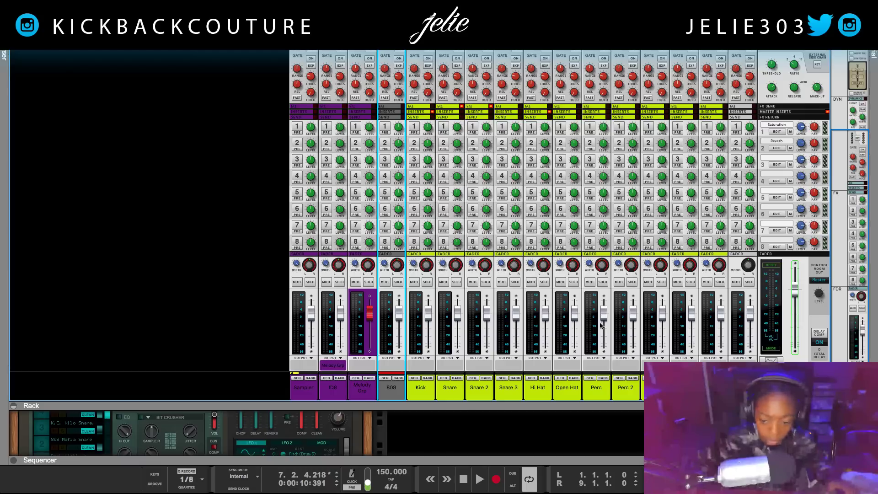
{"action": "left_click", "coordinate": [685, 387], "text": "shift"}
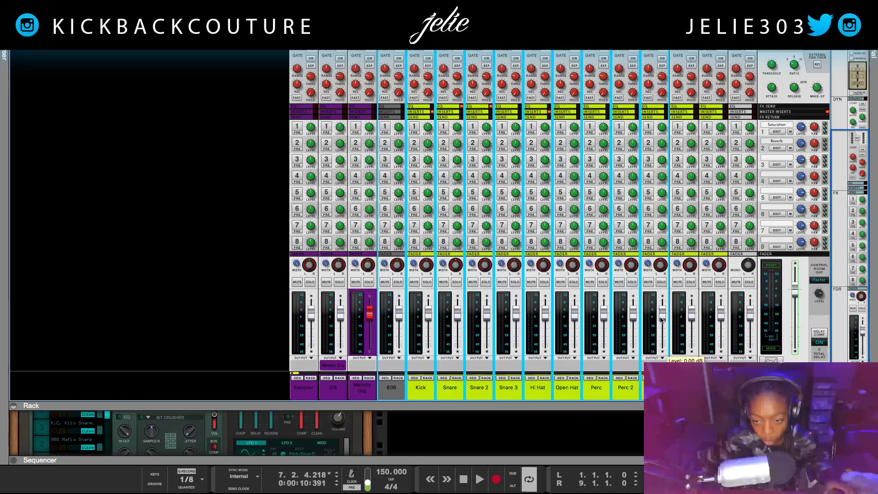
{"action": "mouse_move", "coordinate": [661, 319]}
{"action": "left_mouse_down"}
{"action": "mouse_move", "coordinate": [660, 328]}
{"action": "mouse_move", "coordinate": [660, 313]}
{"action": "left_mouse_up"}
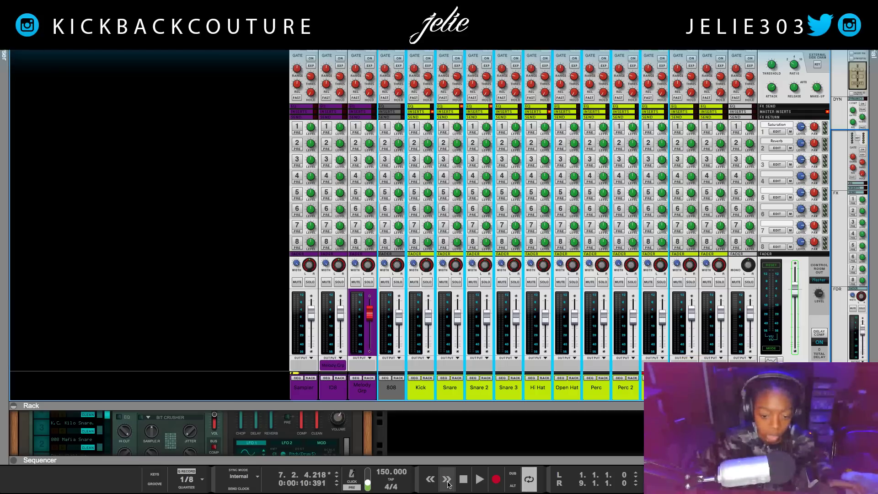
{"action": "key", "text": "space"}
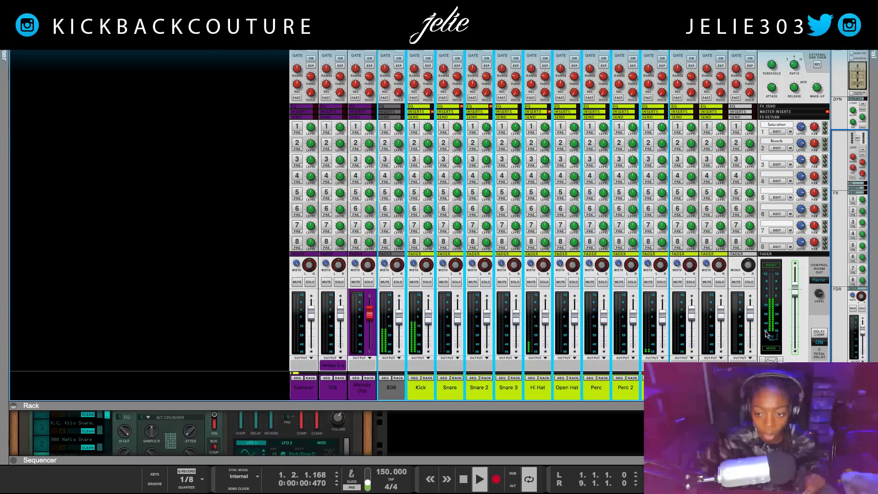
{"action": "left_click", "coordinate": [430, 437]}
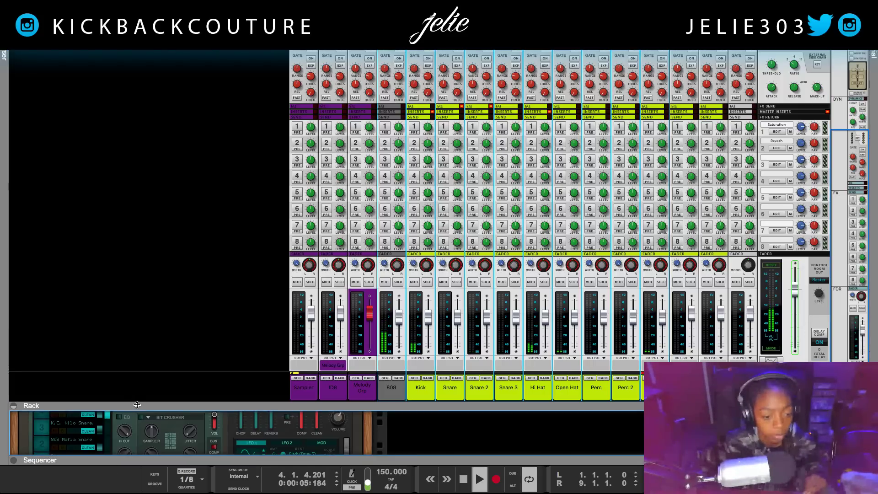
Step: Expand the rack to full height and select all mix channels from Kick through Perc 2
{"action": "left_click_drag", "start_coordinate": [137, 405], "coordinate": [183, 55]}
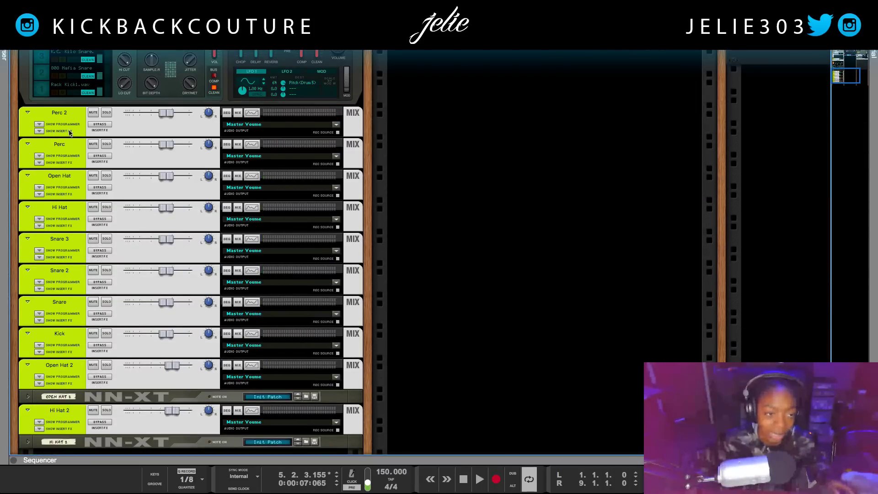
{"action": "scroll", "coordinate": [70, 243], "scroll_direction": "down", "scroll_amount": 1}
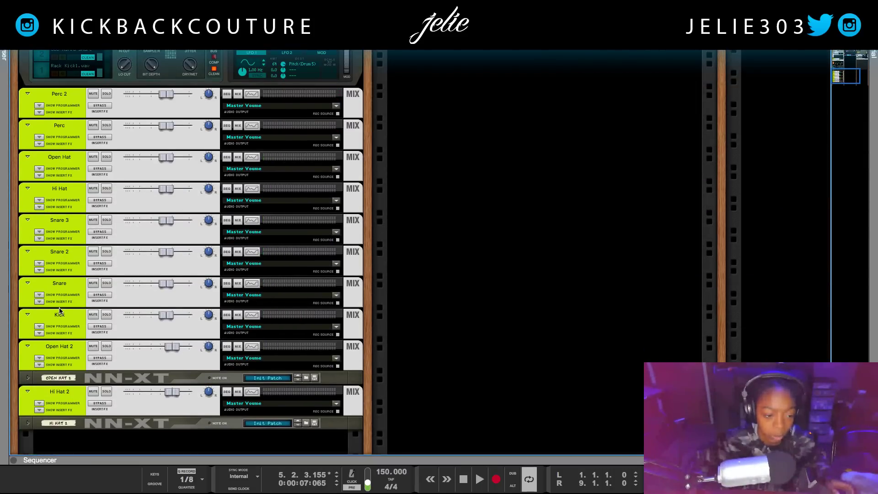
{"action": "left_click", "coordinate": [26, 327]}
{"action": "scroll", "coordinate": [58, 321], "scroll_direction": "up", "scroll_amount": 5}
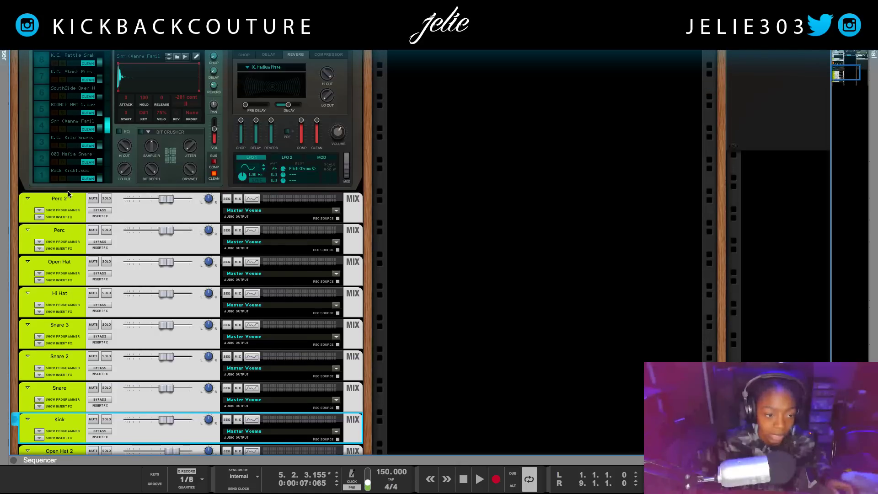
{"action": "left_click", "coordinate": [63, 202], "text": "shift"}
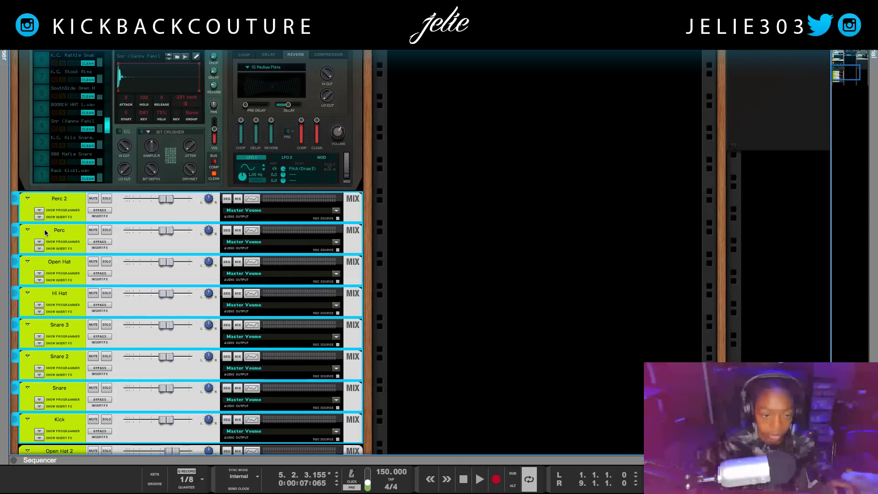
{"action": "scroll", "coordinate": [48, 206], "scroll_direction": "up", "scroll_amount": 7}
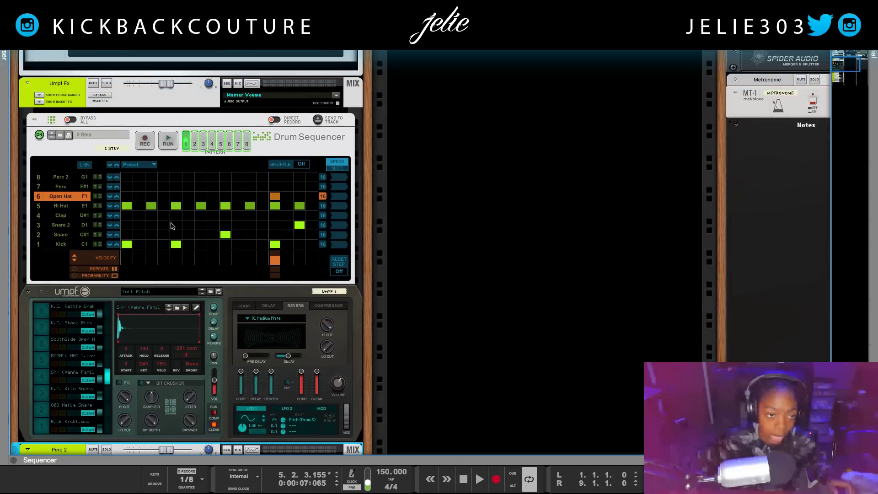
{"action": "scroll", "coordinate": [171, 225], "scroll_direction": "up", "scroll_amount": 3}
{"action": "scroll", "coordinate": [98, 161], "scroll_direction": "down", "scroll_amount": 15}
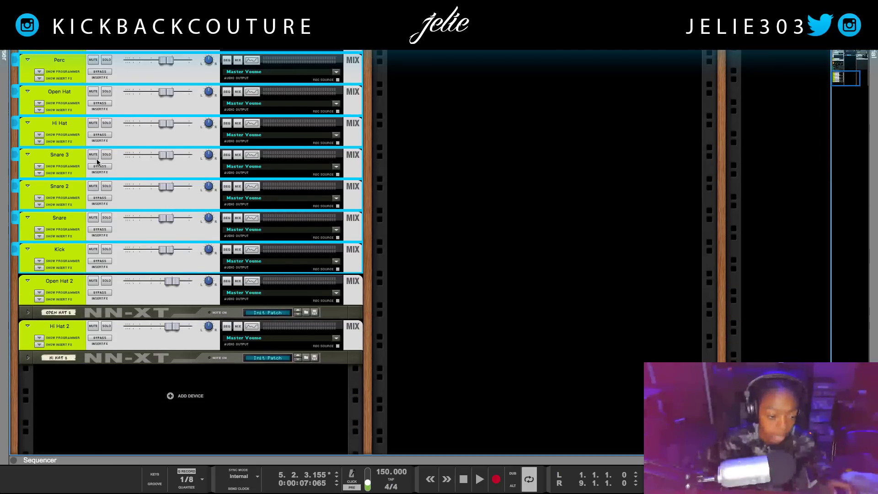
{"action": "right_click", "coordinate": [67, 254]}
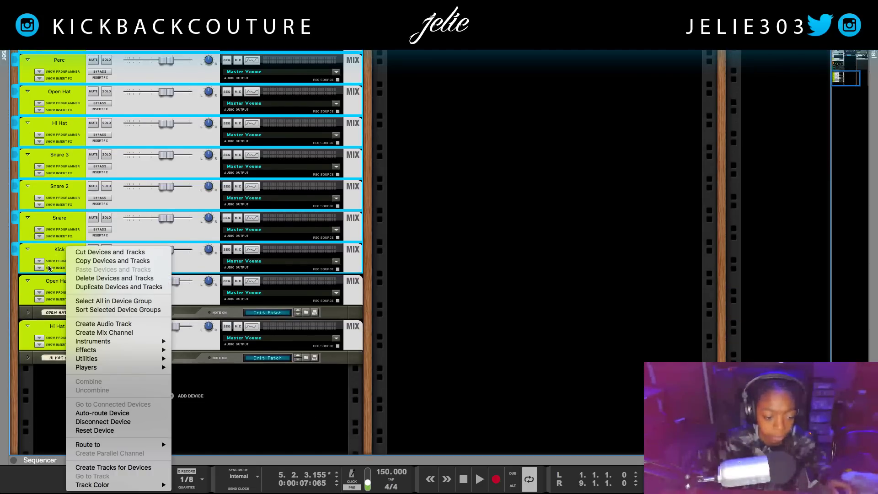
{"action": "key", "text": "Escape"}
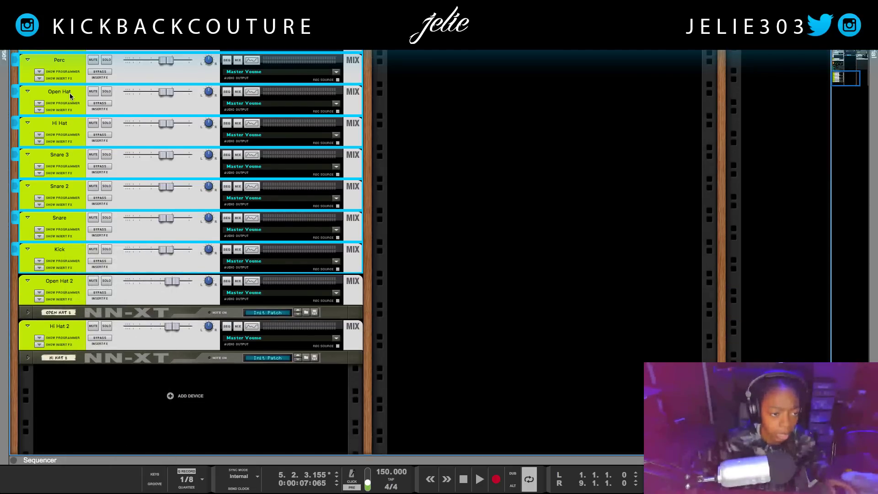
Step: Select the mix channels from Open Hat through Kick and route them to a new output bus
{"action": "left_click", "coordinate": [69, 92]}
{"action": "left_click", "coordinate": [63, 260], "text": "shift"}
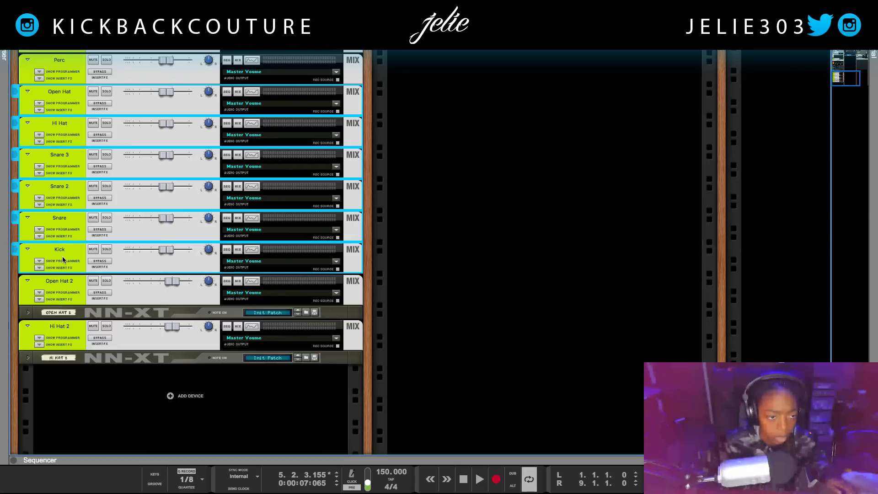
{"action": "right_click", "coordinate": [63, 256]}
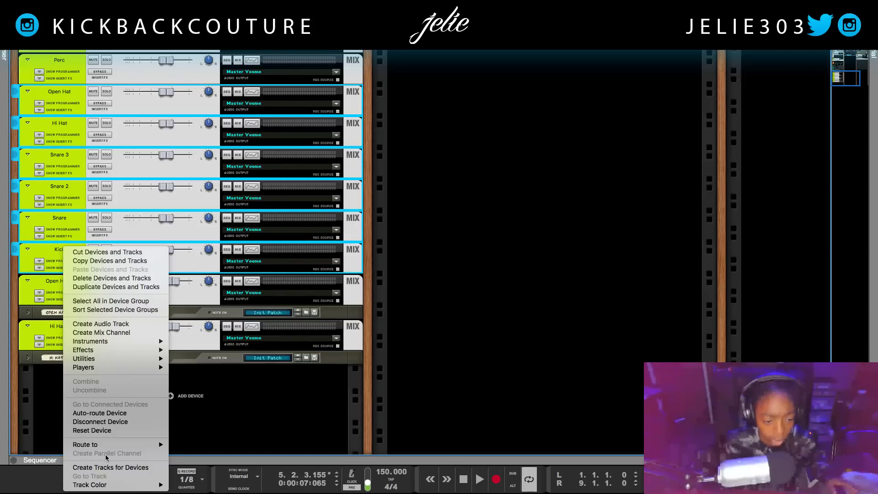
{"action": "mouse_move", "coordinate": [104, 446]}
{"action": "mouse_move", "coordinate": [151, 446]}
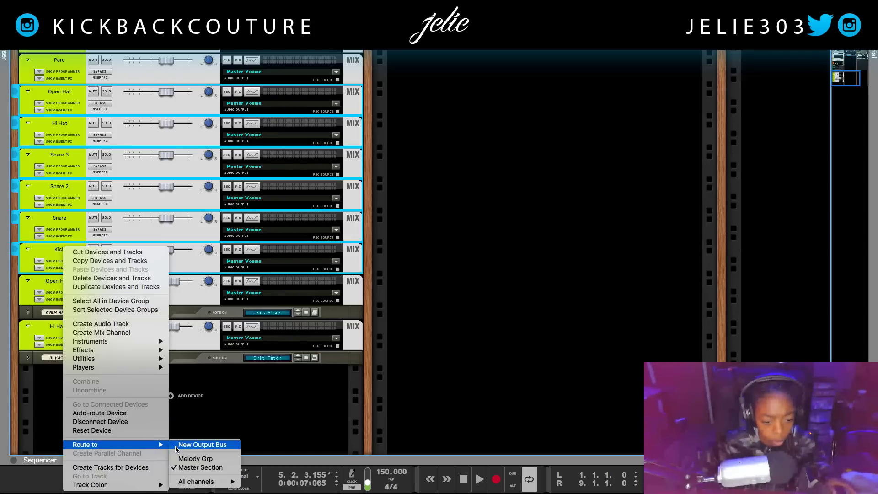
{"action": "left_click", "coordinate": [180, 447]}
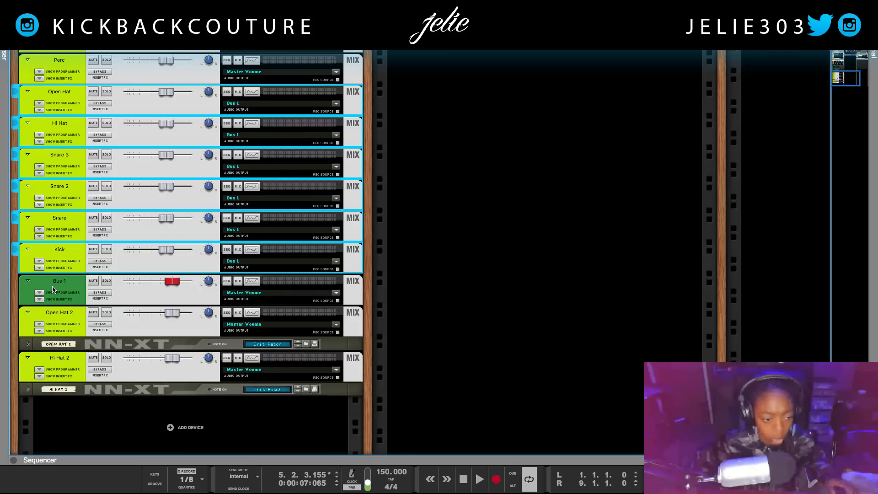
Step: Rename the new bus channel as Drum Bus
{"action": "double_click", "coordinate": [52, 288]}
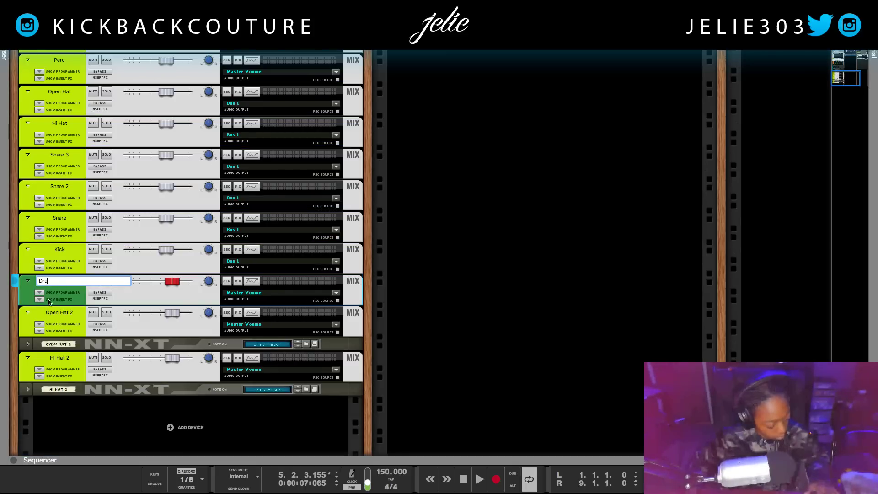
{"action": "type", "text": "Drum Bus"}
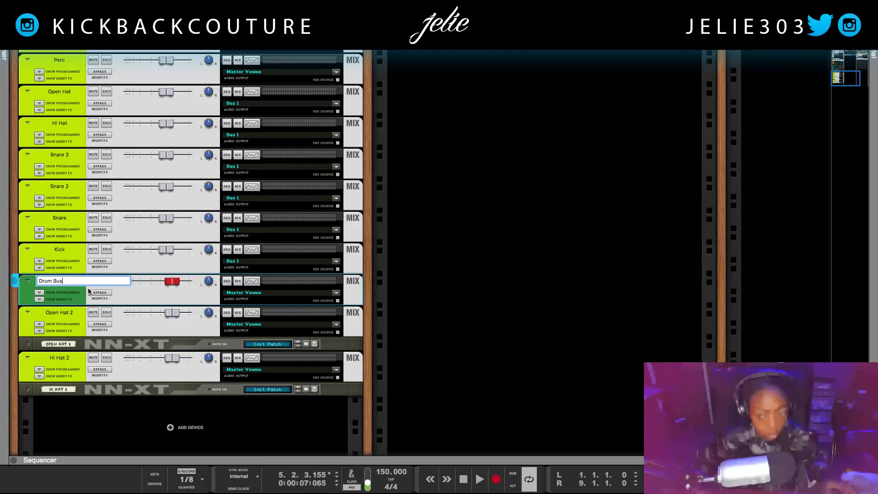
{"action": "key", "text": "Return"}
Step: Add the Supercharger compressor to the Drum Bus insert effects, open its plugin window and place it over the rack
{"action": "left_click_drag", "start_coordinate": [877, 351], "coordinate": [370, 332]}
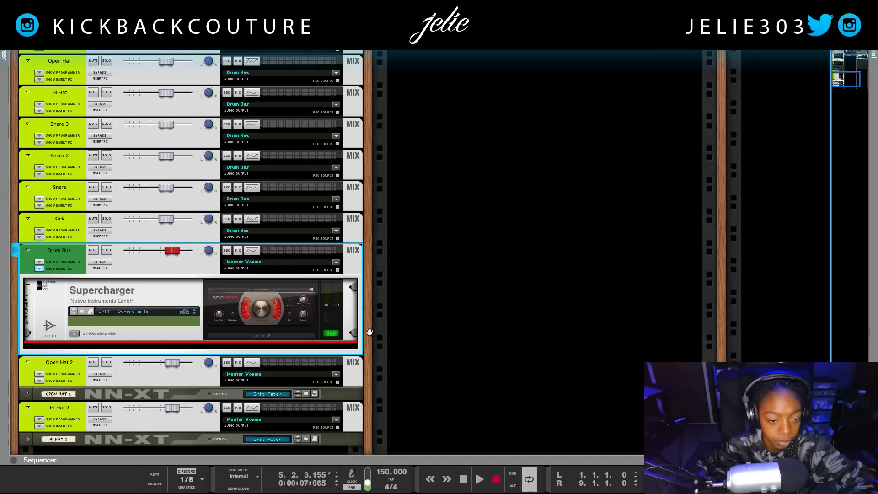
{"action": "left_click_drag", "start_coordinate": [1, 291], "coordinate": [104, 326]}
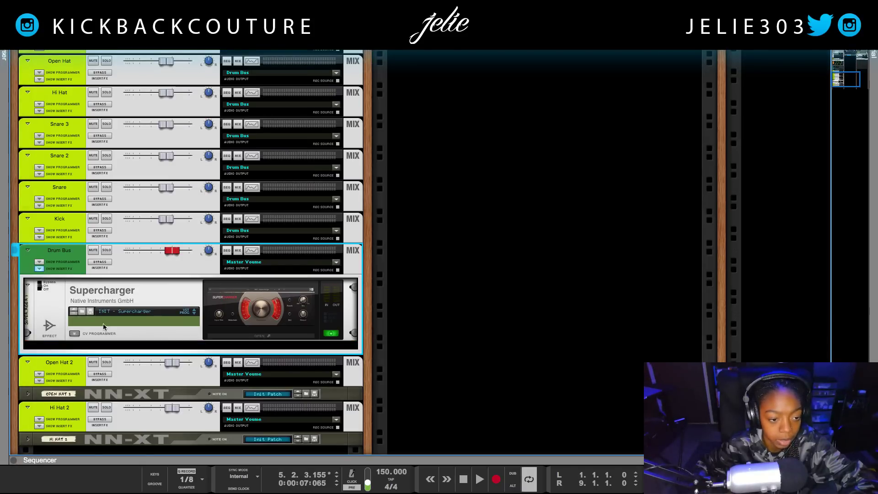
{"action": "left_click", "coordinate": [90, 291]}
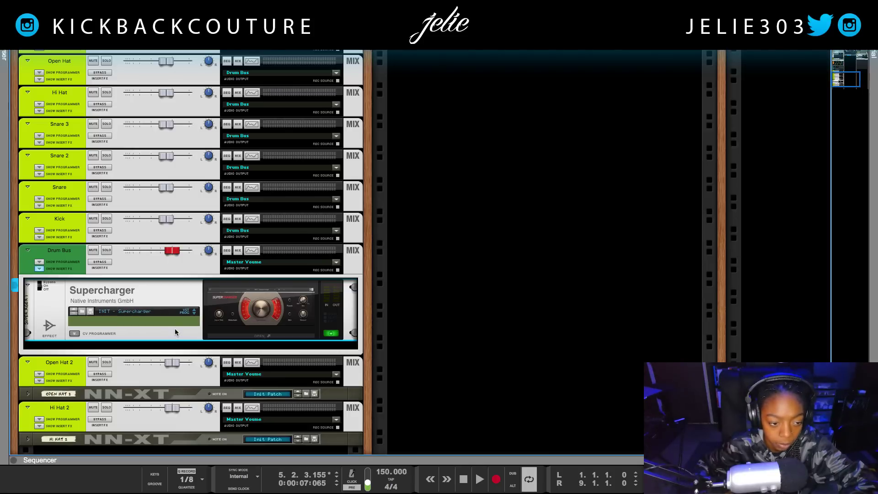
{"action": "left_click", "coordinate": [220, 337]}
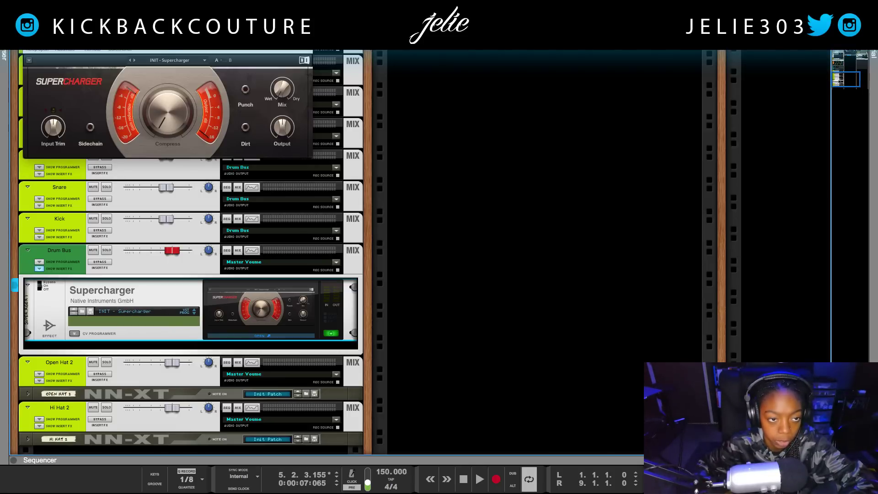
{"action": "left_click_drag", "start_coordinate": [160, 30], "coordinate": [236, 249]}
Step: Play the beat, enable Dirt and Punch in Supercharger and set its Compress amount to about 3.05
{"action": "key", "text": "space"}
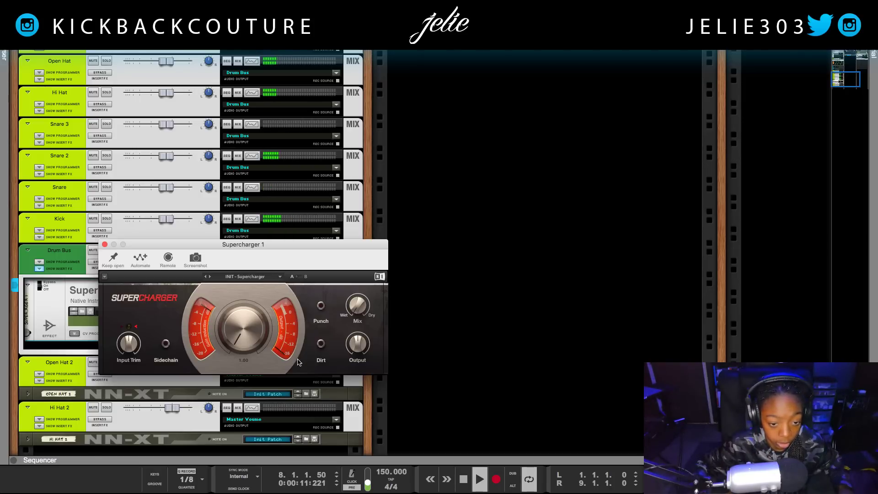
{"action": "left_click", "coordinate": [320, 344]}
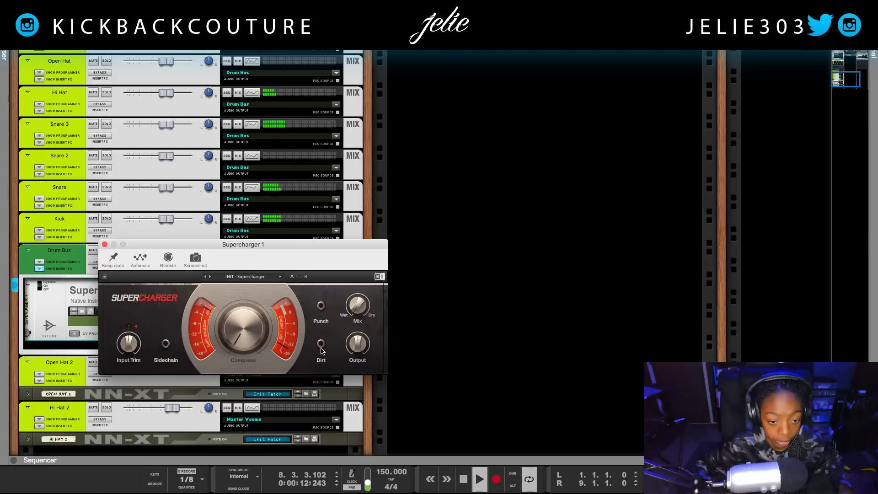
{"action": "left_click", "coordinate": [321, 307]}
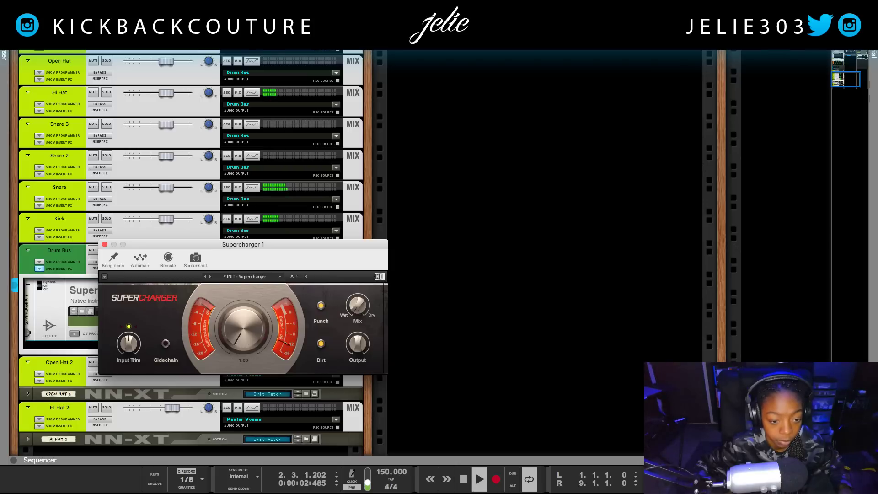
{"action": "left_click_drag", "start_coordinate": [243, 339], "coordinate": [243, 280]}
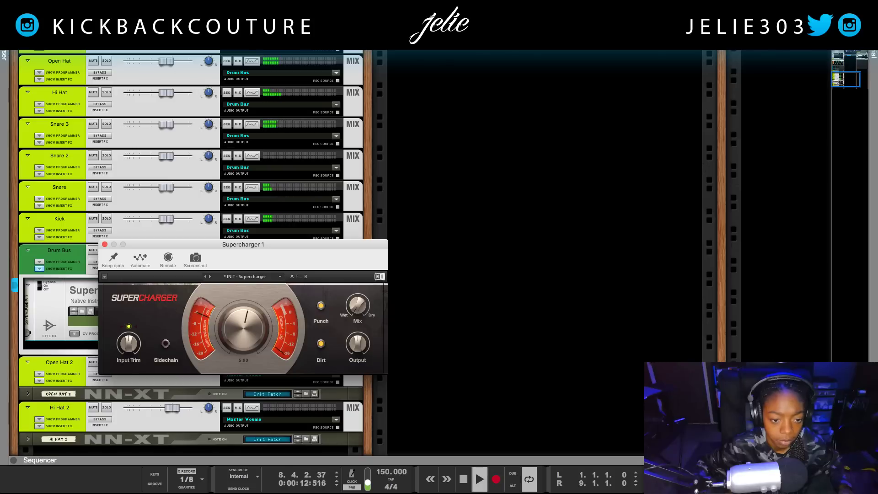
{"action": "left_click_drag", "start_coordinate": [243, 280], "coordinate": [244, 342]}
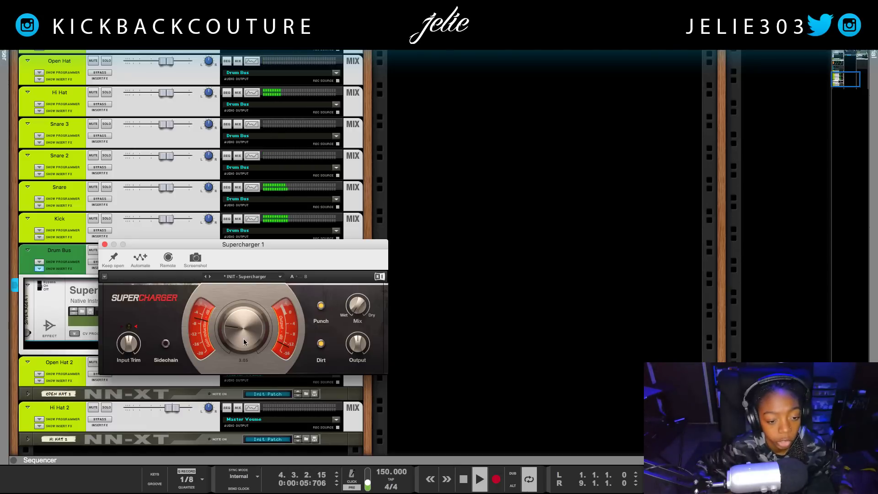
Step: Set the Supercharger mix to 100% wet and lower its output to -2.6 dB during playback
{"action": "mouse_move", "coordinate": [358, 305]}
{"action": "left_mouse_down"}
{"action": "mouse_move", "coordinate": [358, 289]}
{"action": "mouse_move", "coordinate": [358, 322]}
{"action": "left_mouse_up"}
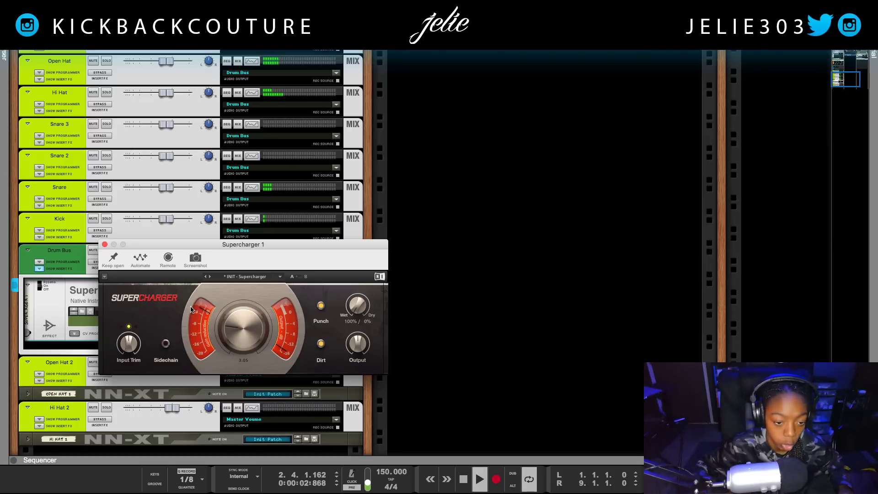
{"action": "left_click_drag", "start_coordinate": [358, 349], "coordinate": [359, 356]}
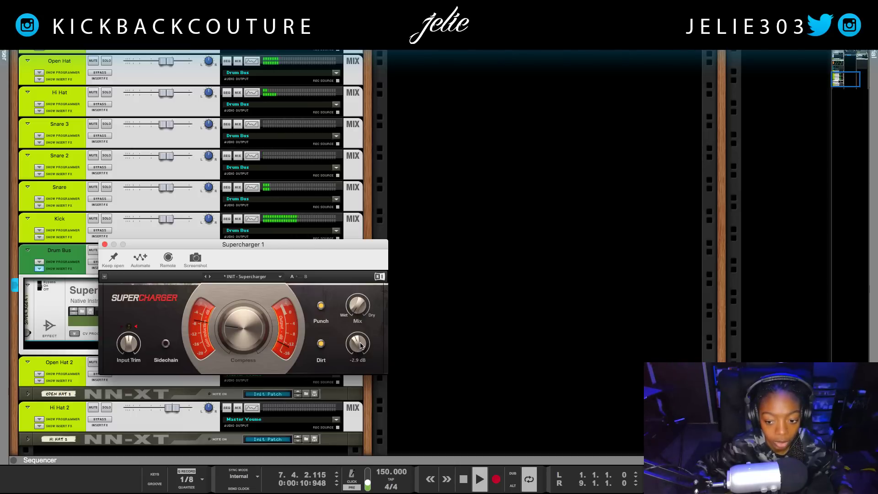
{"action": "left_click_drag", "start_coordinate": [366, 344], "coordinate": [366, 339]}
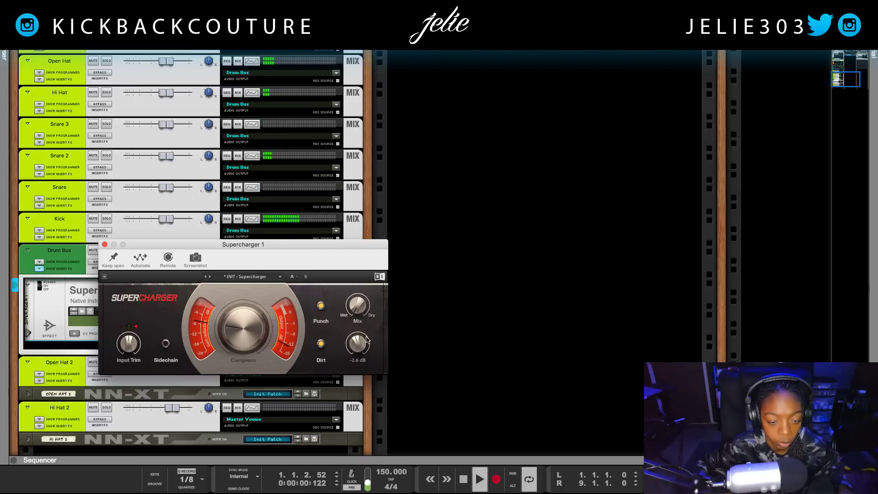